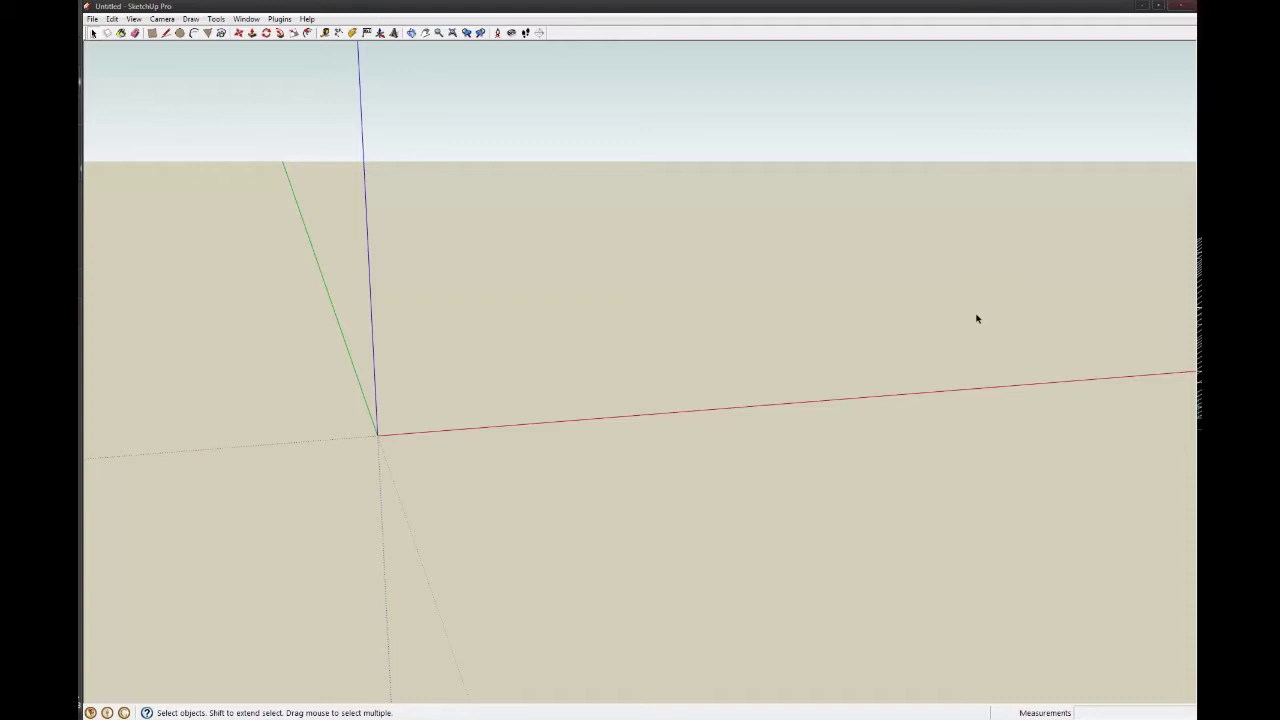
- Import the black-and-white proportion JPG and place it flat at the model origin
mouse_move(1202, 196)
mouse_down()
mouse_move(960, 196)
mouse_move(815, 158)
mouse_up()
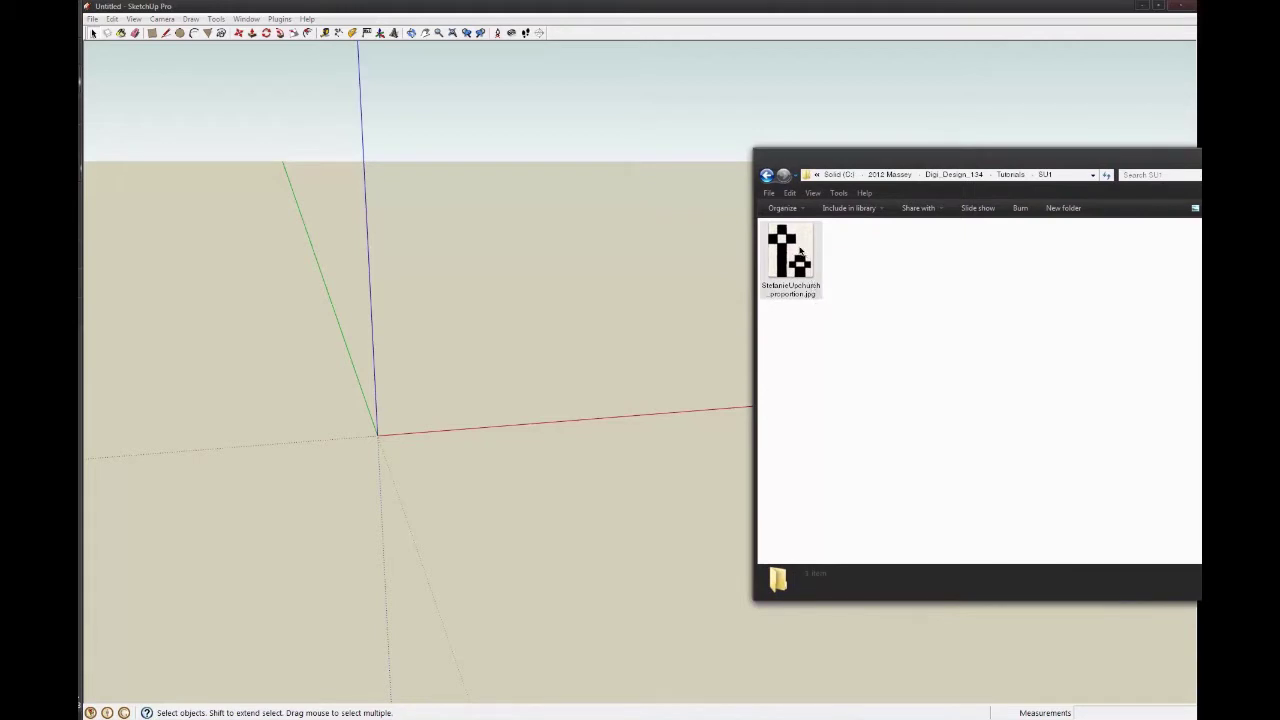
drag(810, 292, 400, 394)
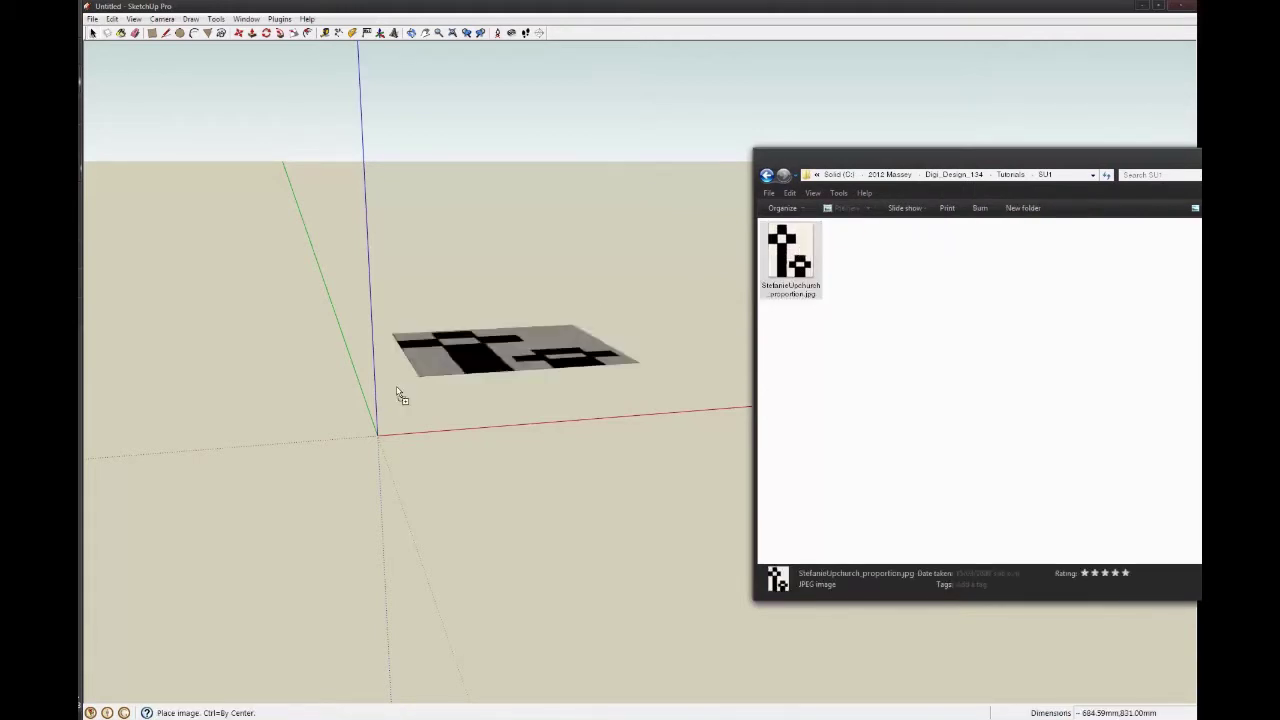
click(384, 441)
key(s)
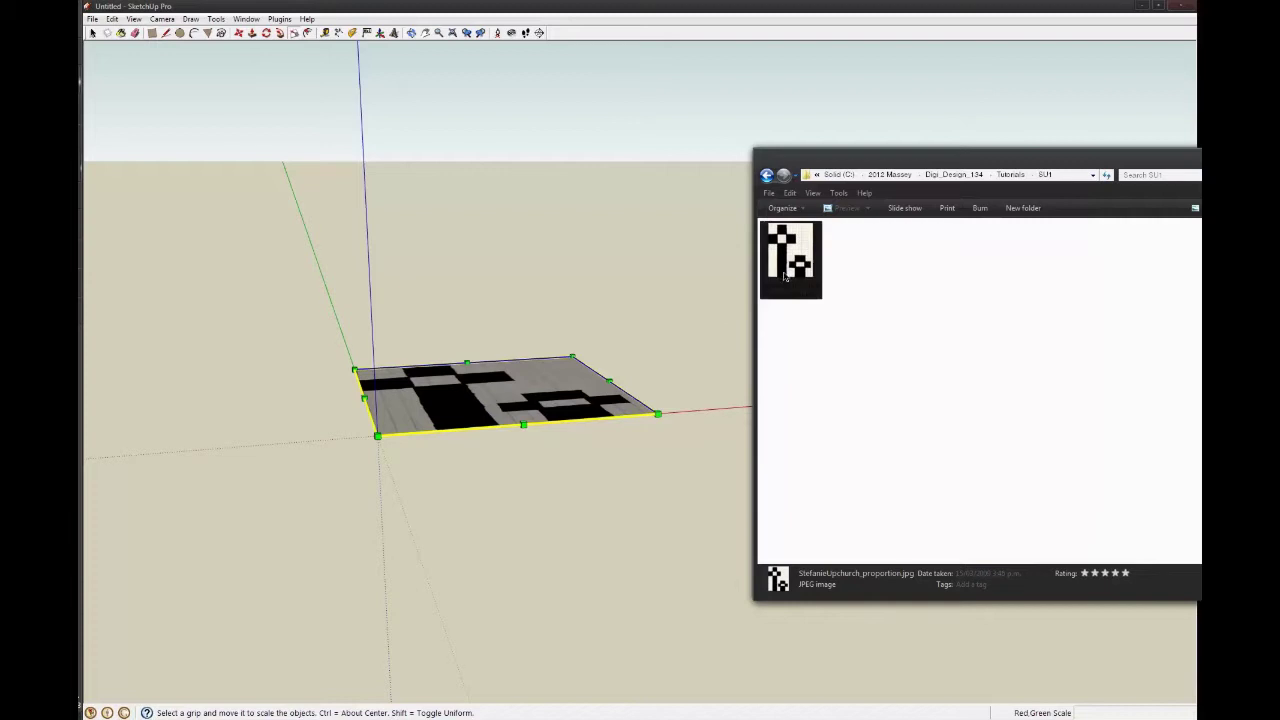
mouse_move(480, 407)
middle_down()
mouse_move(491, 503)
mouse_move(480, 614)
mouse_move(623, 366)
mouse_move(500, 577)
mouse_move(576, 470)
mouse_move(419, 450)
mouse_move(554, 412)
mouse_move(621, 411)
middle_up()
- Draw rectangles over the cross's left and top black blocks
scroll(621, 411, up, 2)
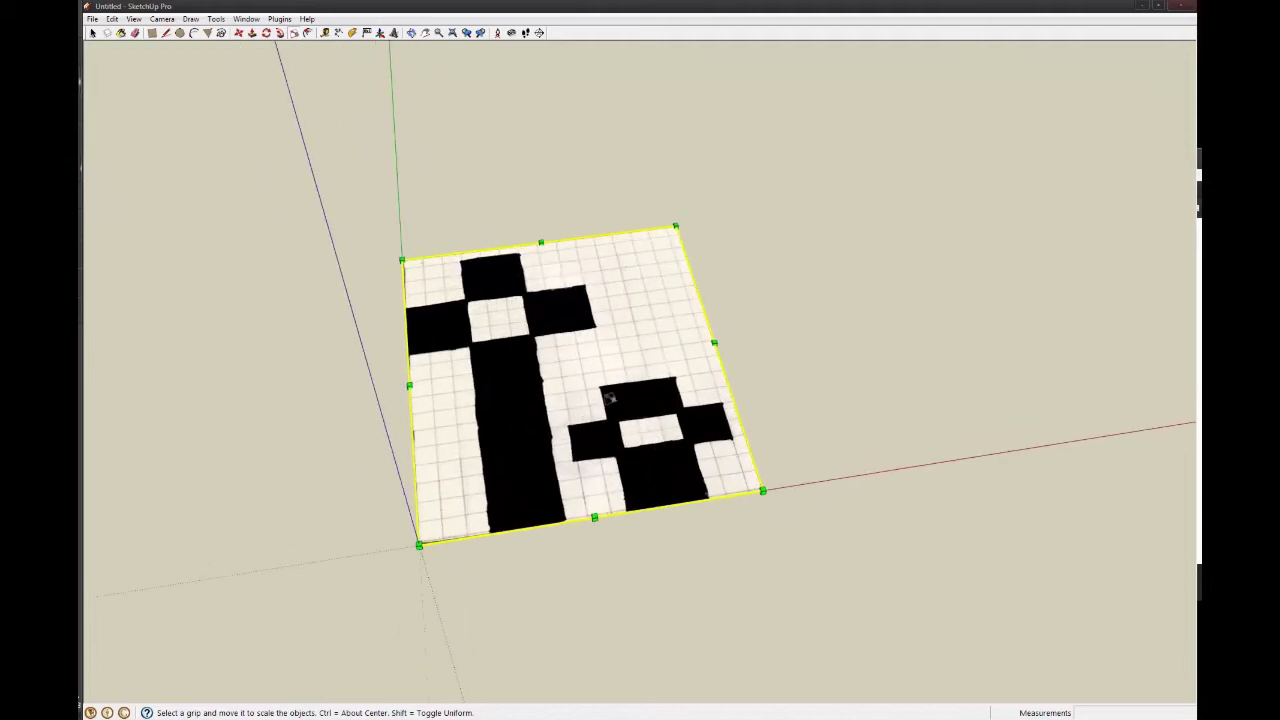
key(l)
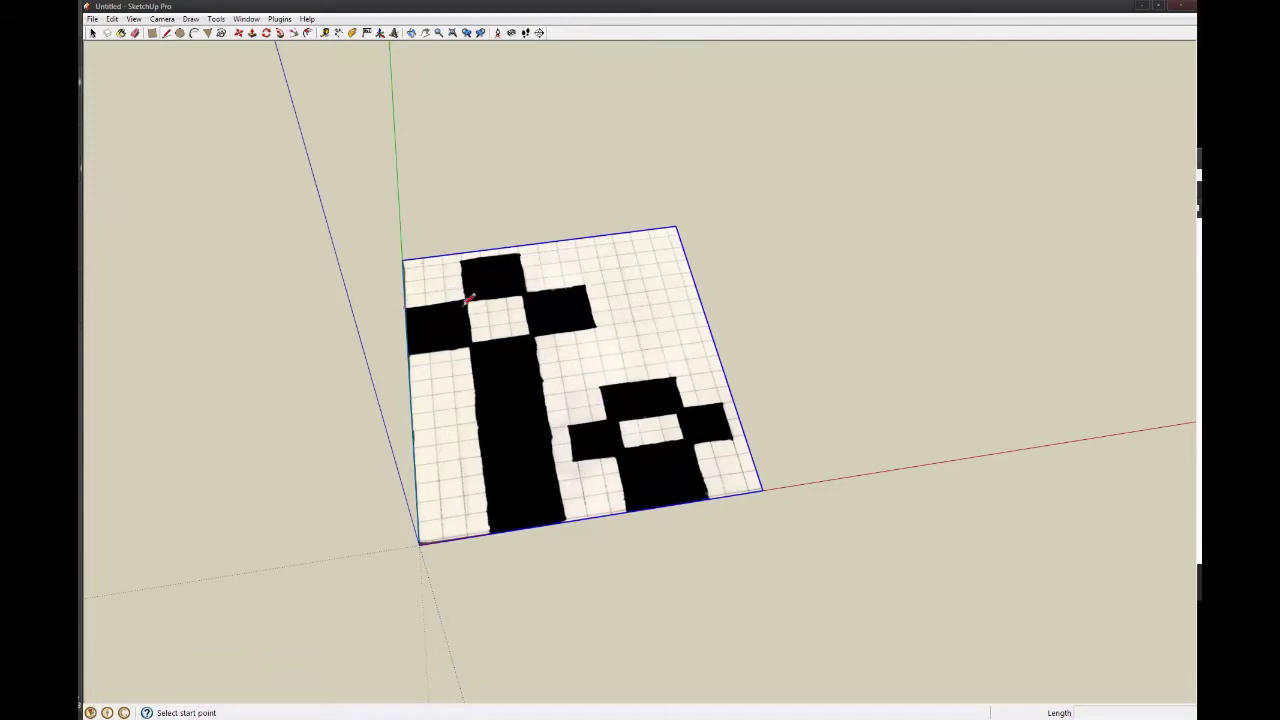
key(r)
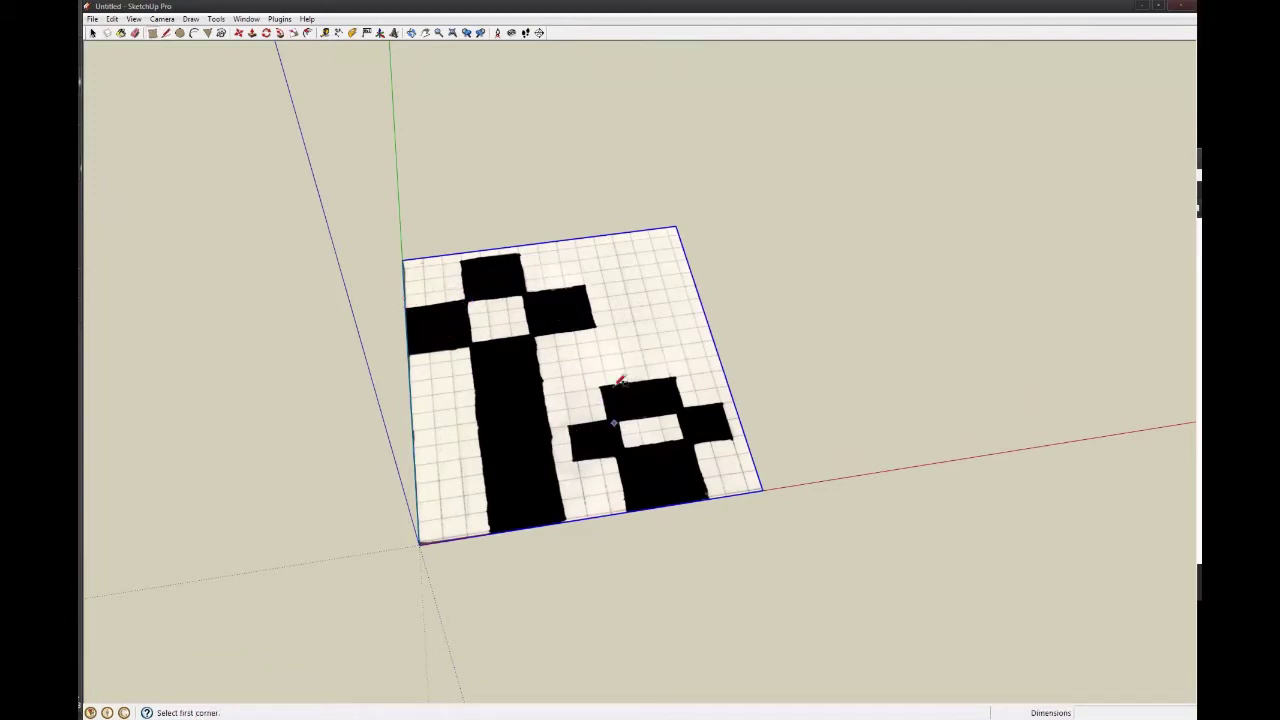
click(410, 303)
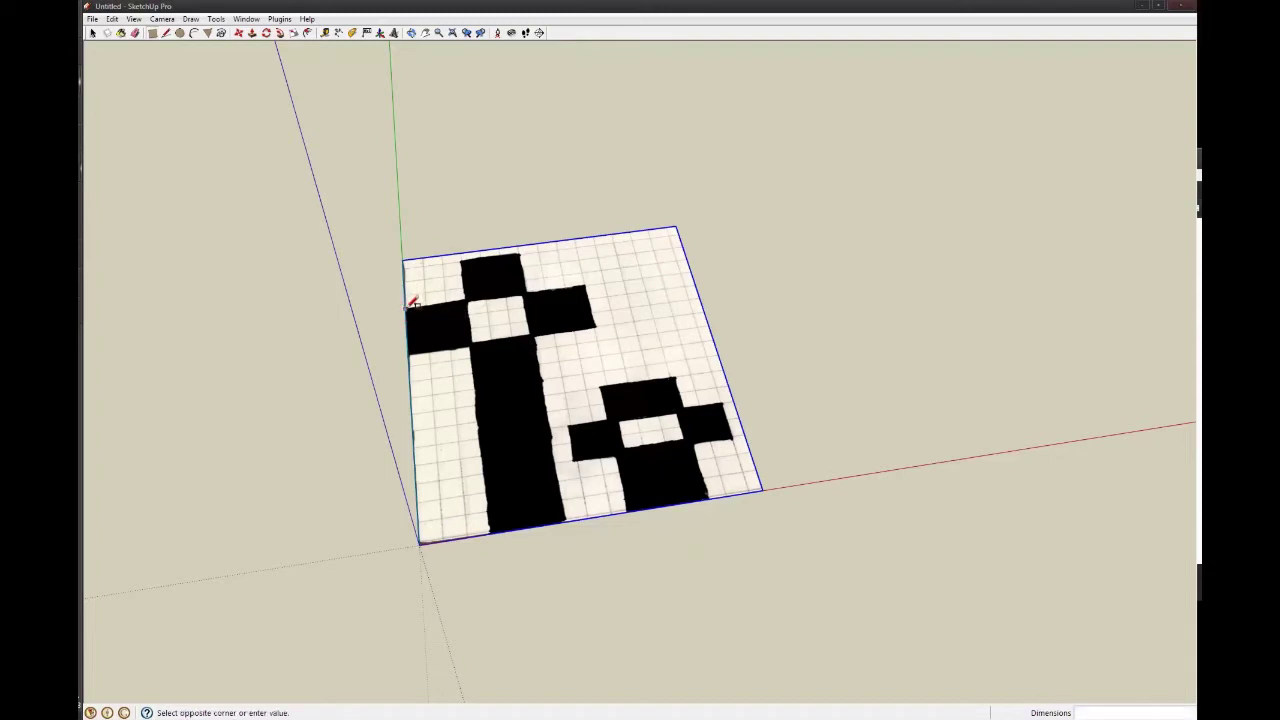
click(470, 350)
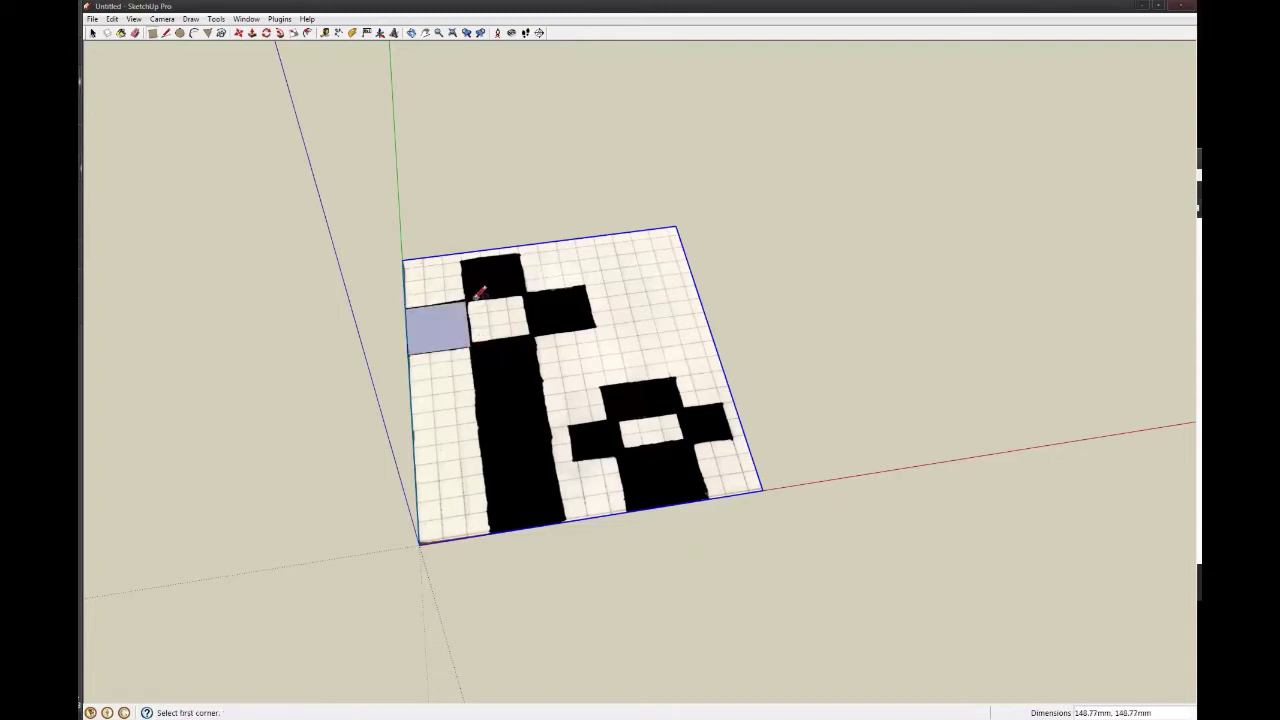
click(466, 301)
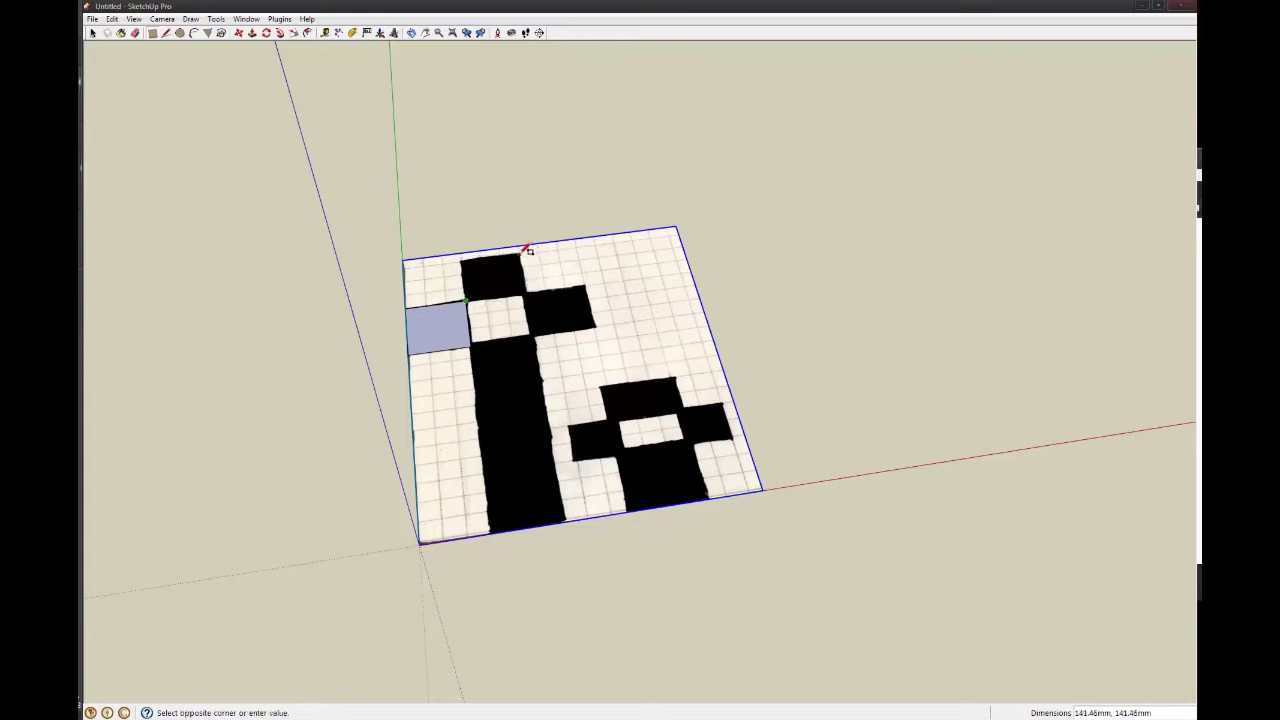
click(522, 254)
click(524, 296)
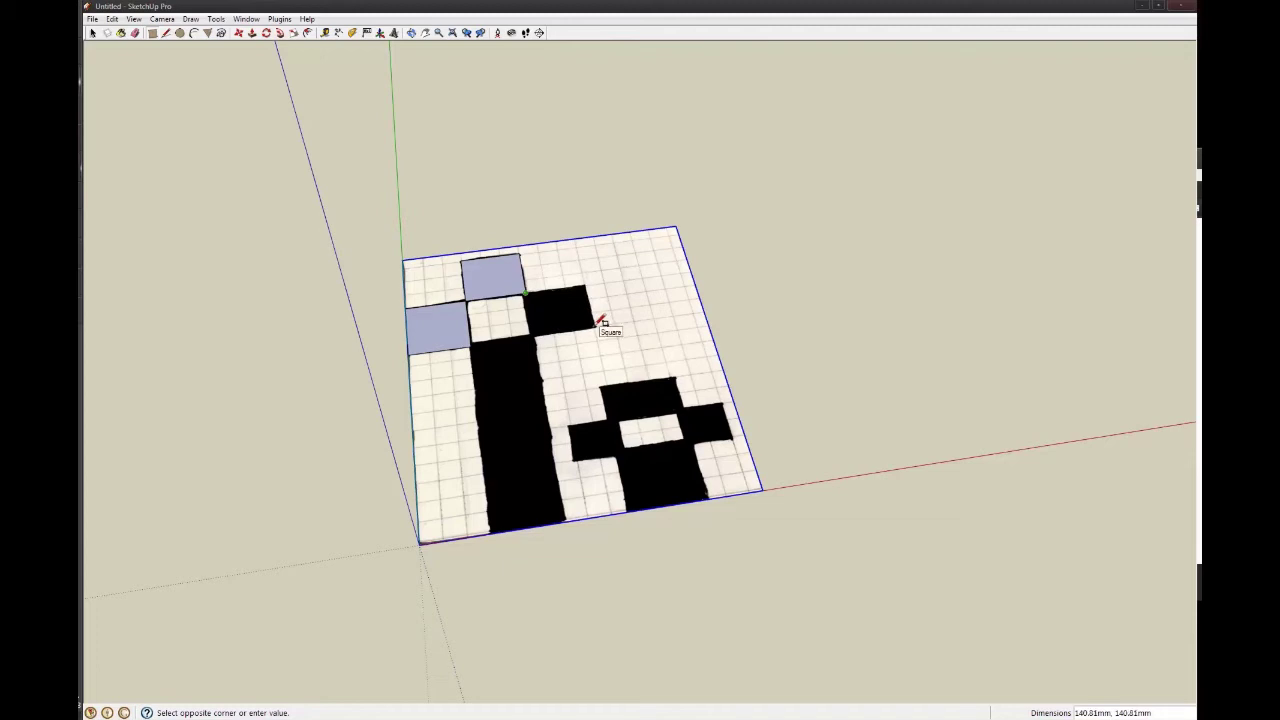
- Undo the top square, then select the left square with its edges and start copying it
key(space)
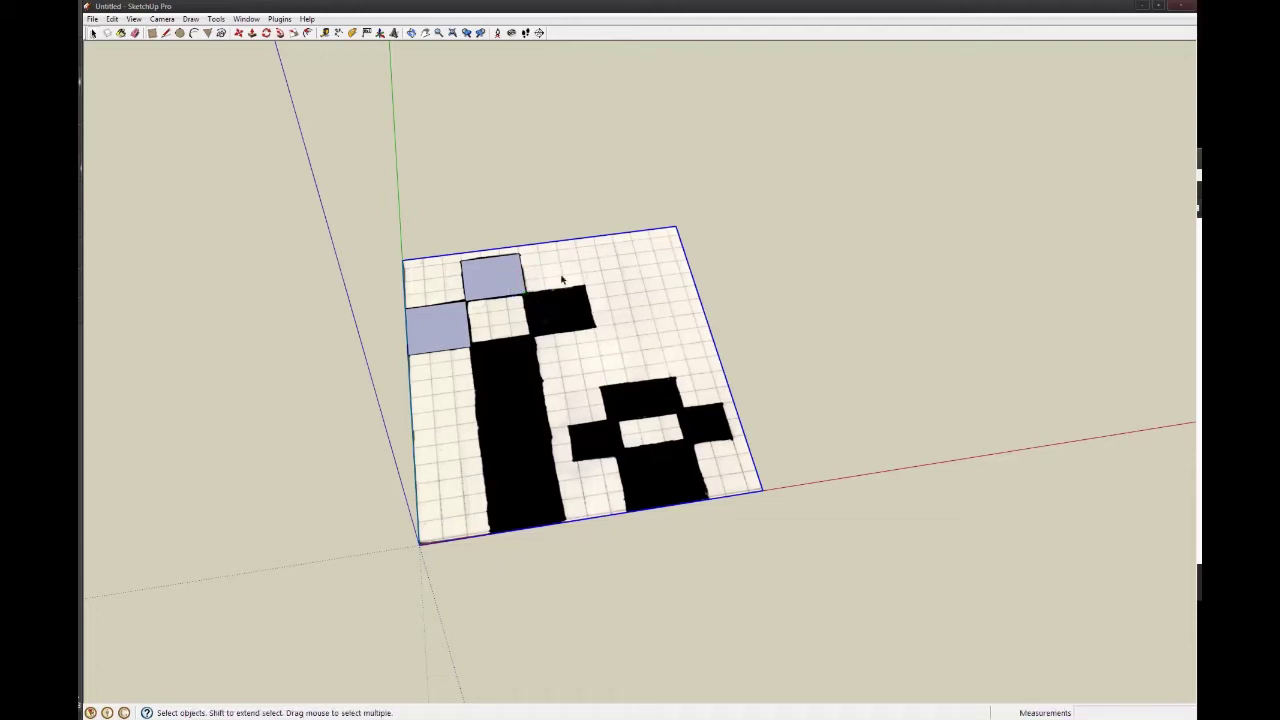
key(ctrl+z)
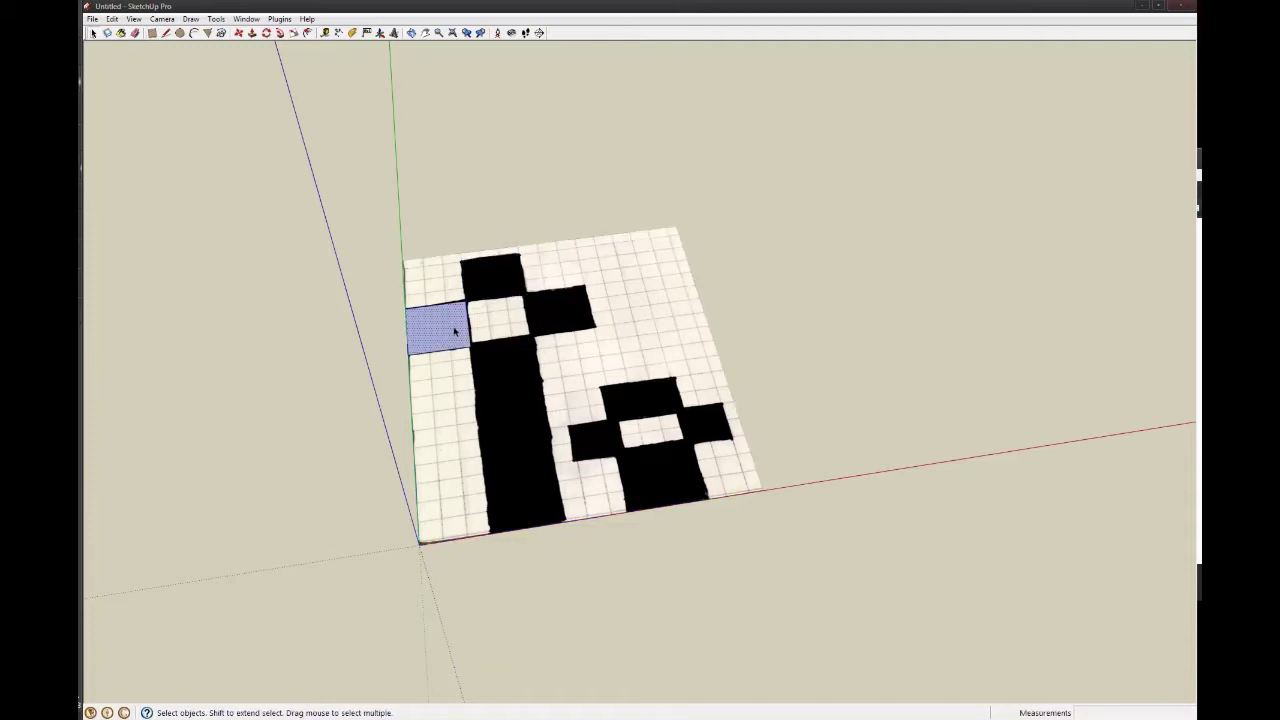
click(454, 331)
double_click(435, 331)
key(m)
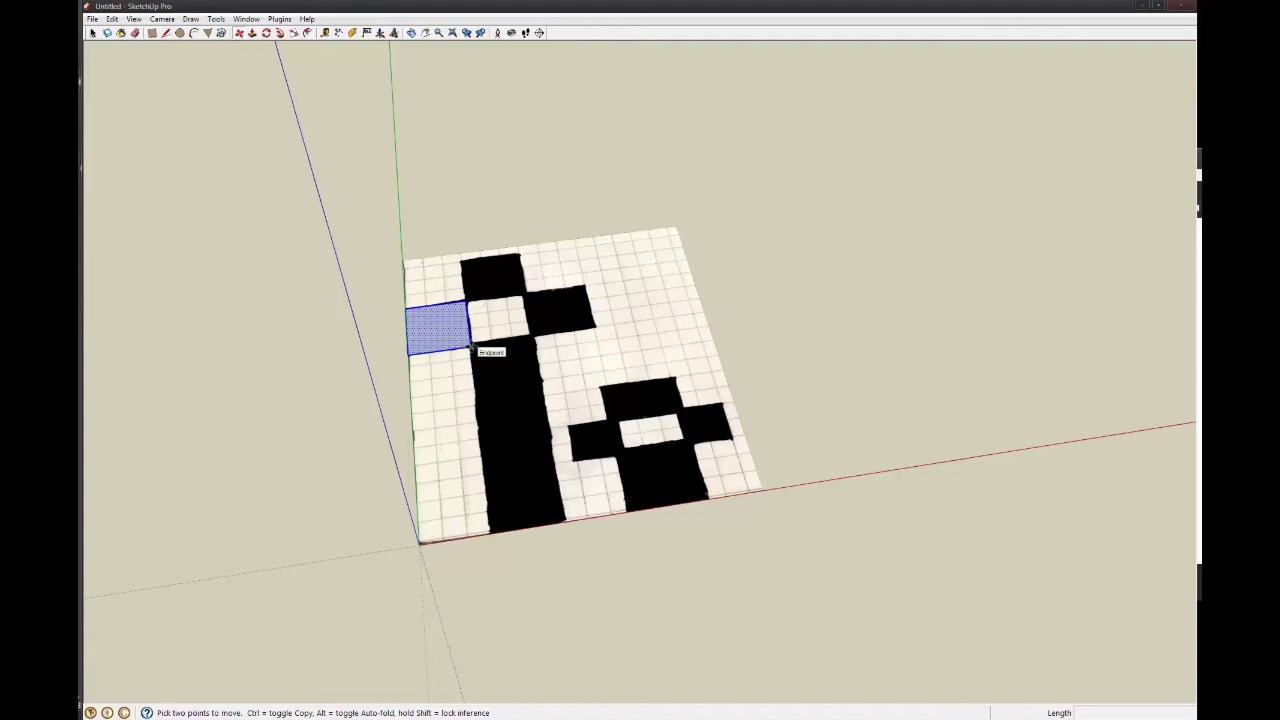
click(470, 346)
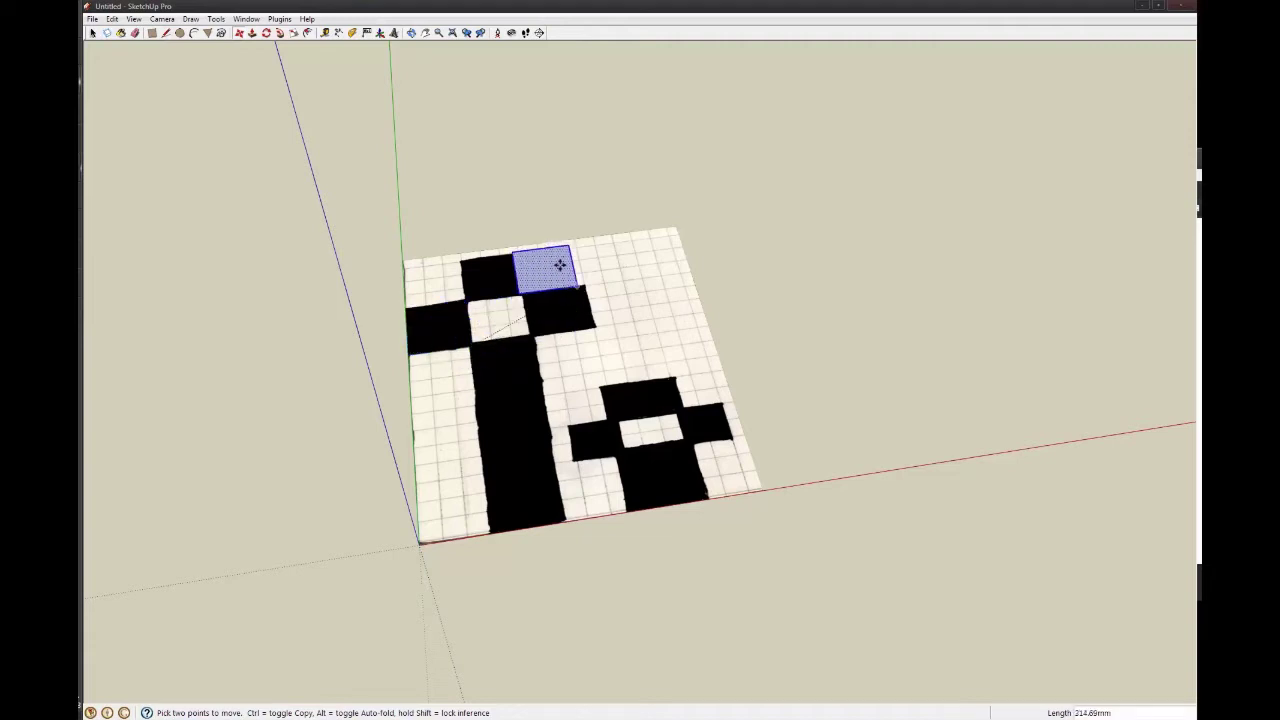
key(ctrl)
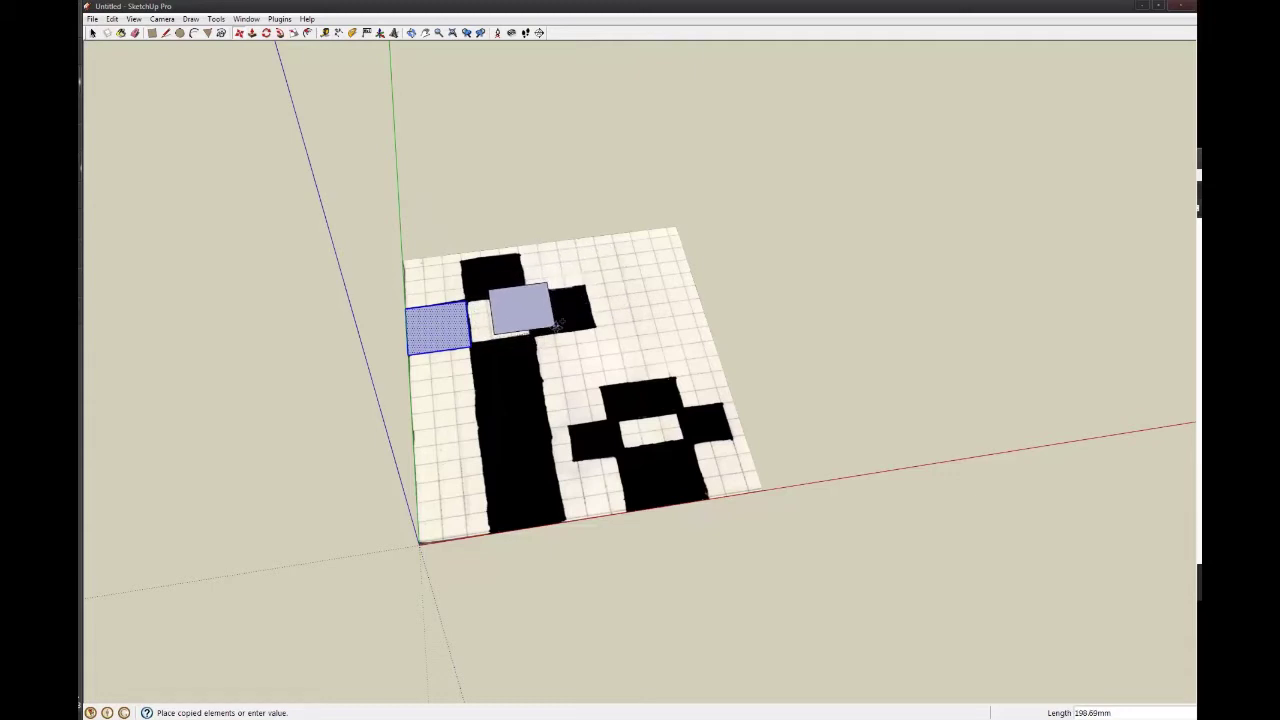
- Copy the square onto the cross's top and right arms and below the centre cell
key(Escape)
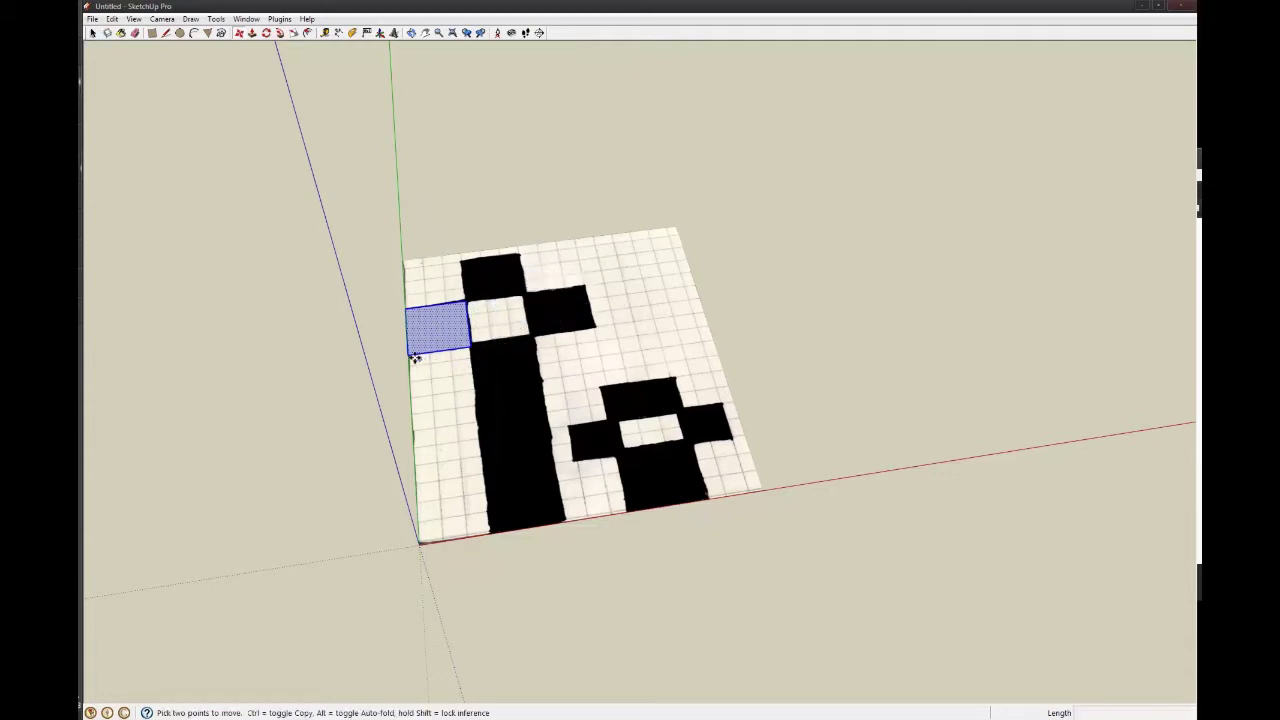
click(409, 350)
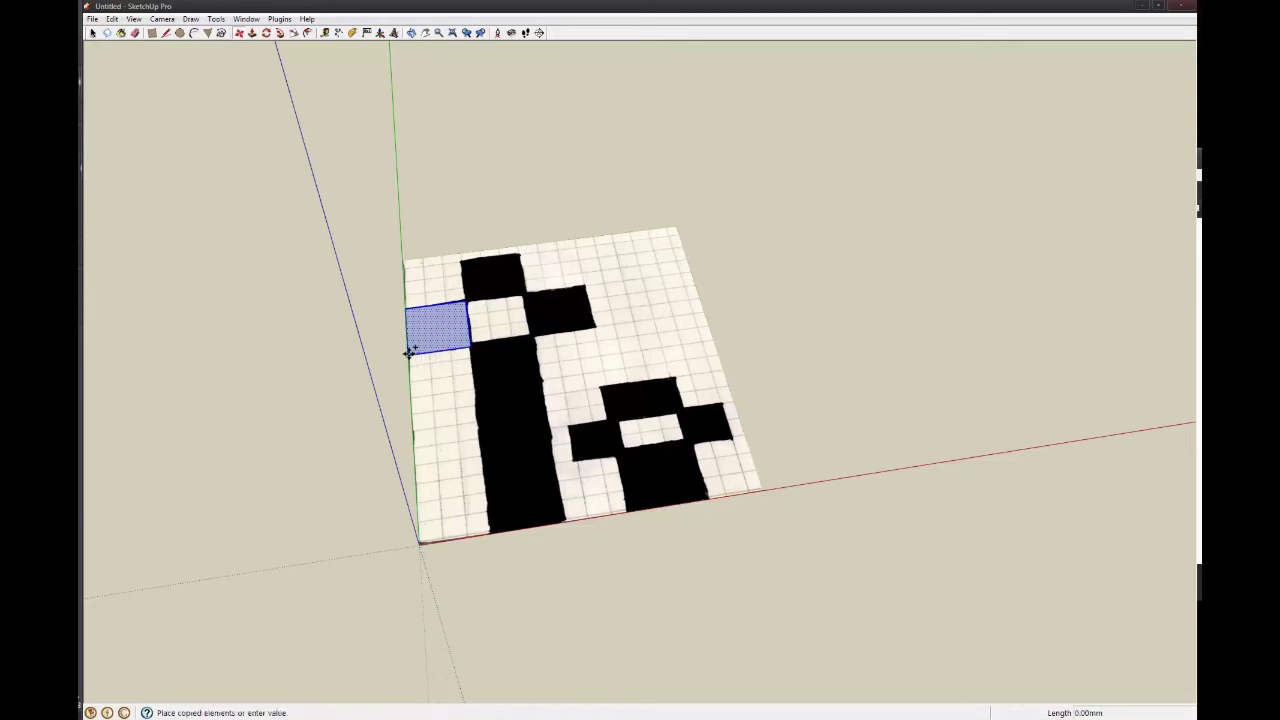
click(468, 297)
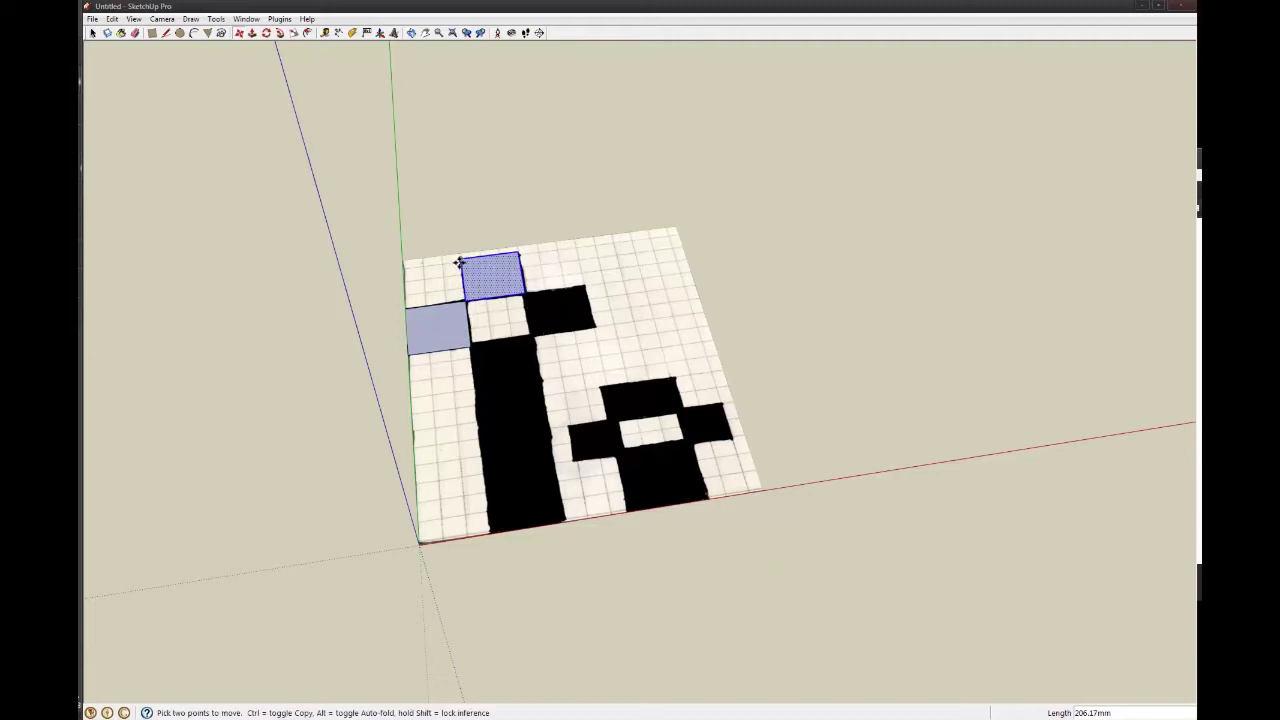
click(462, 259)
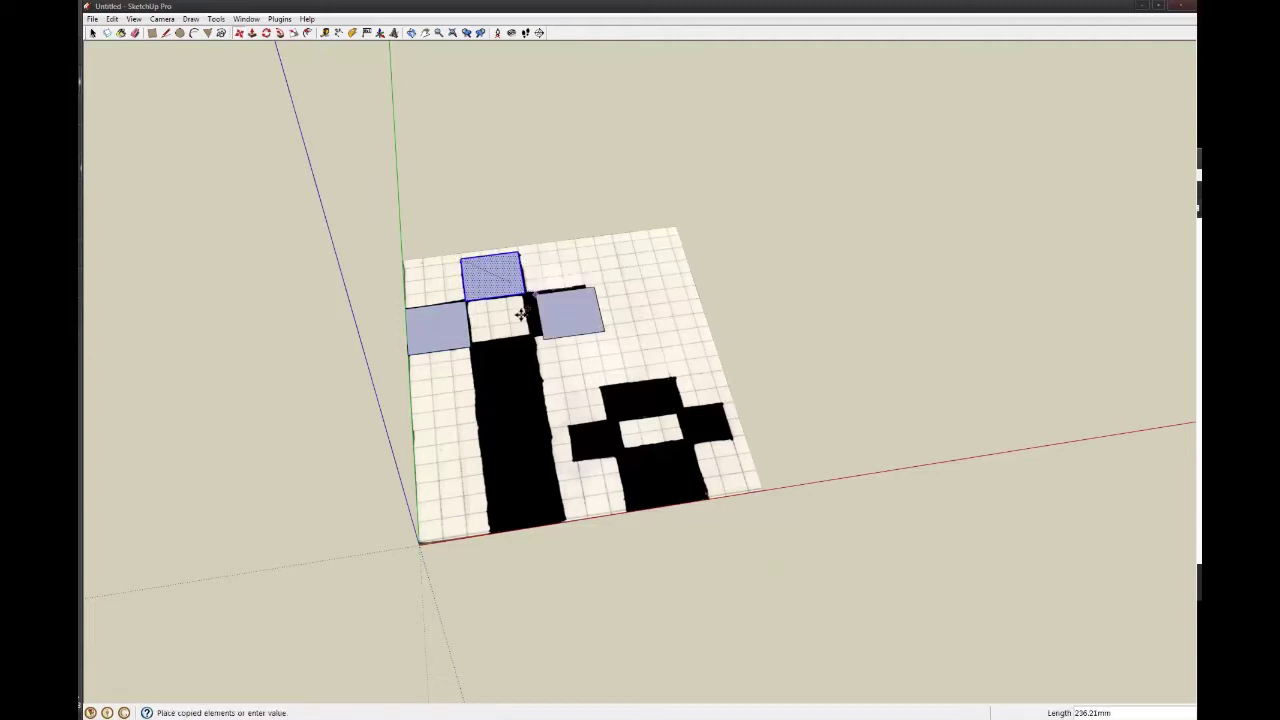
click(526, 292)
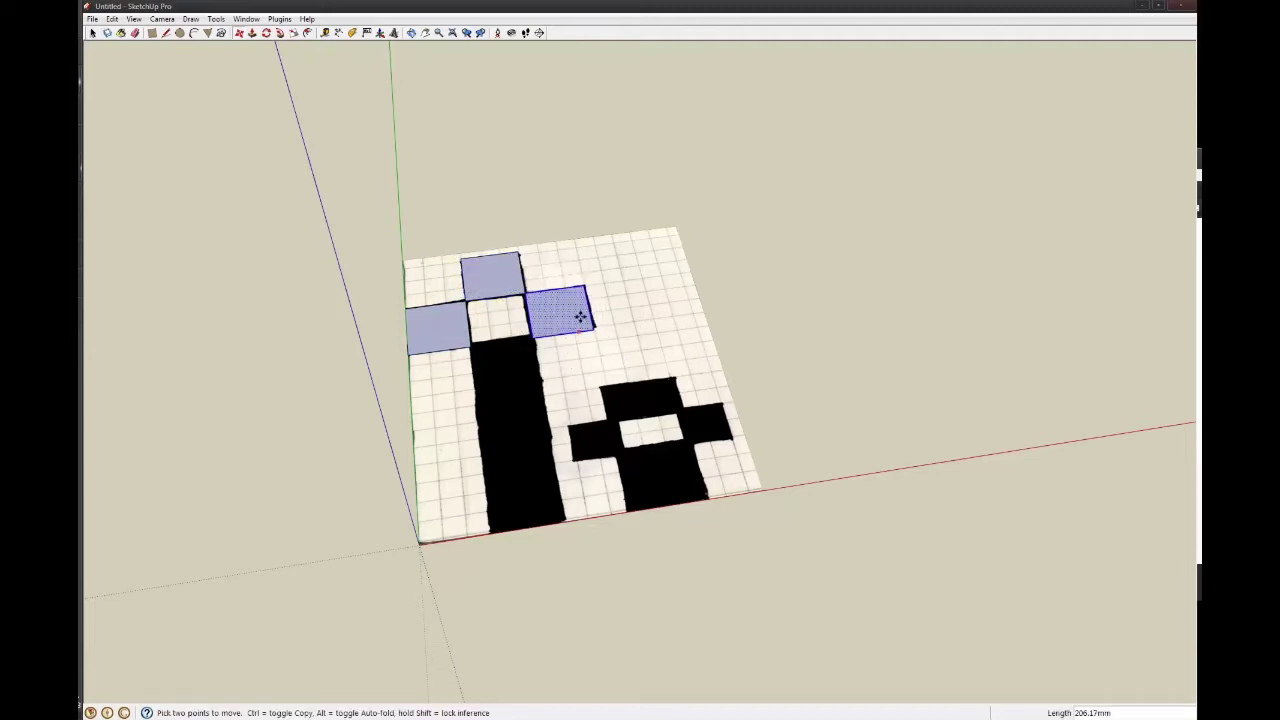
click(589, 287)
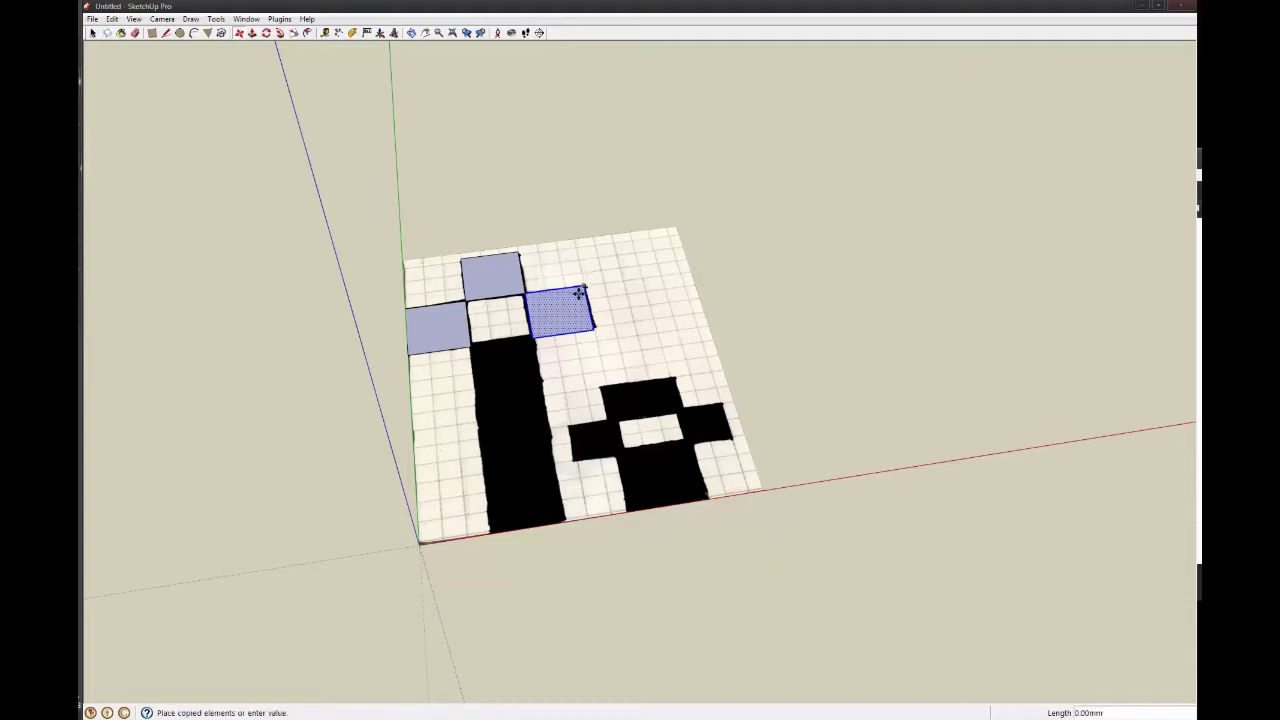
click(538, 341)
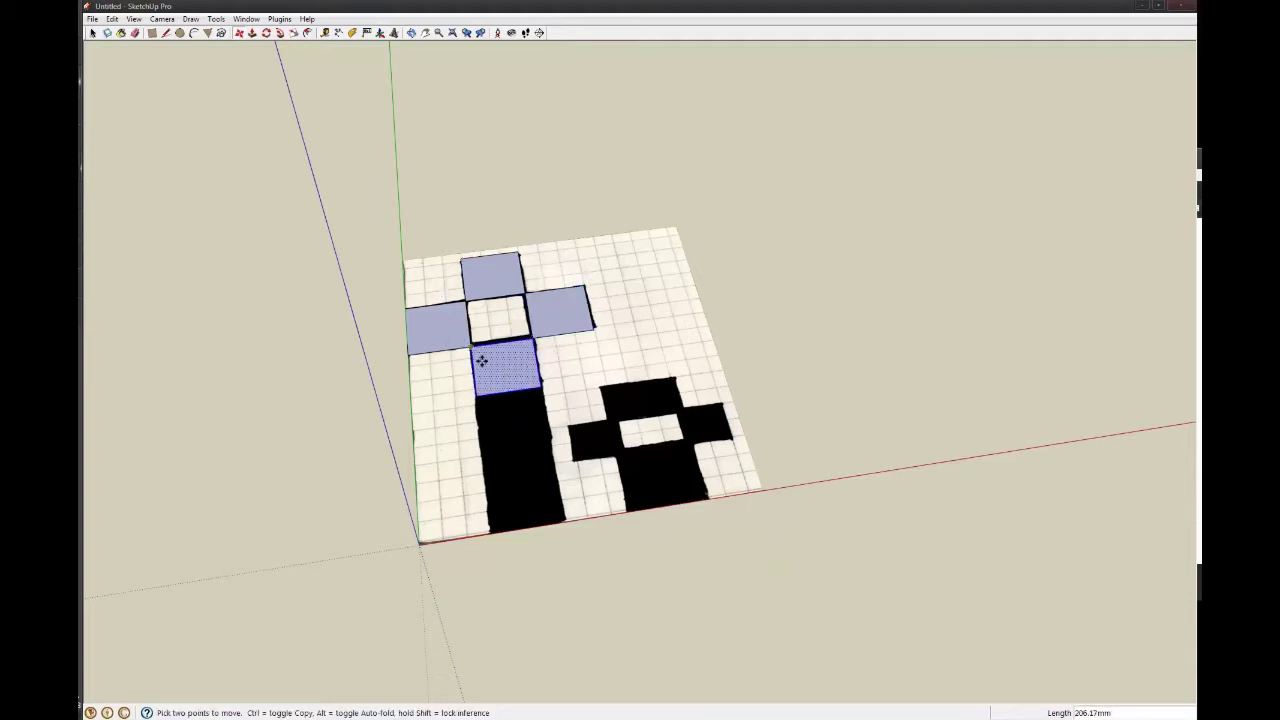
key(space)
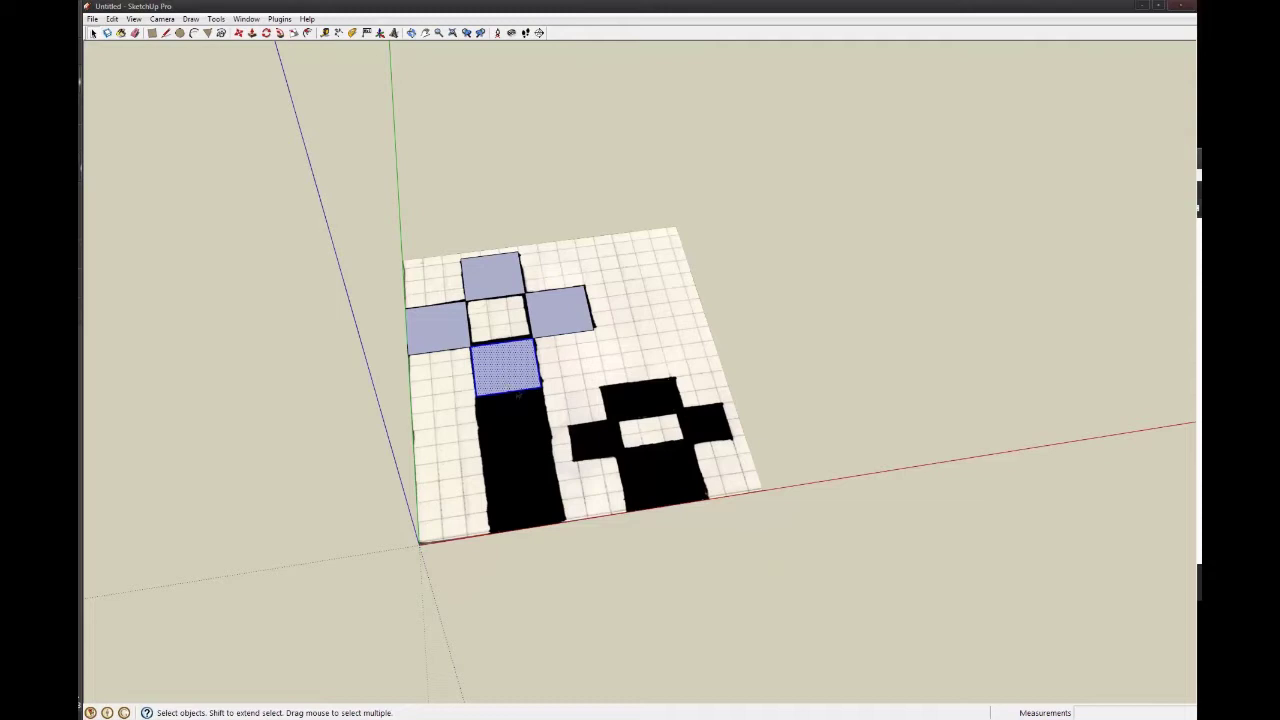
- Copy the square three more times down the cross's vertical stem
key(m)
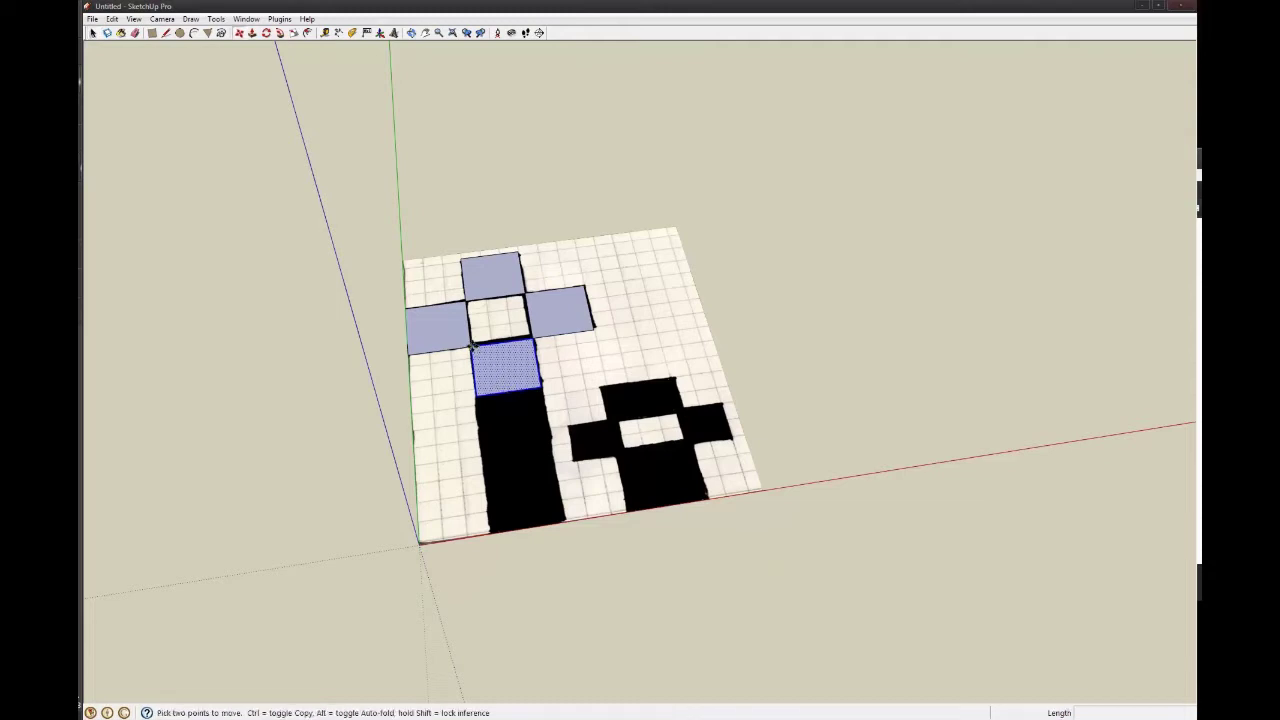
key(ctrl)
click(472, 346)
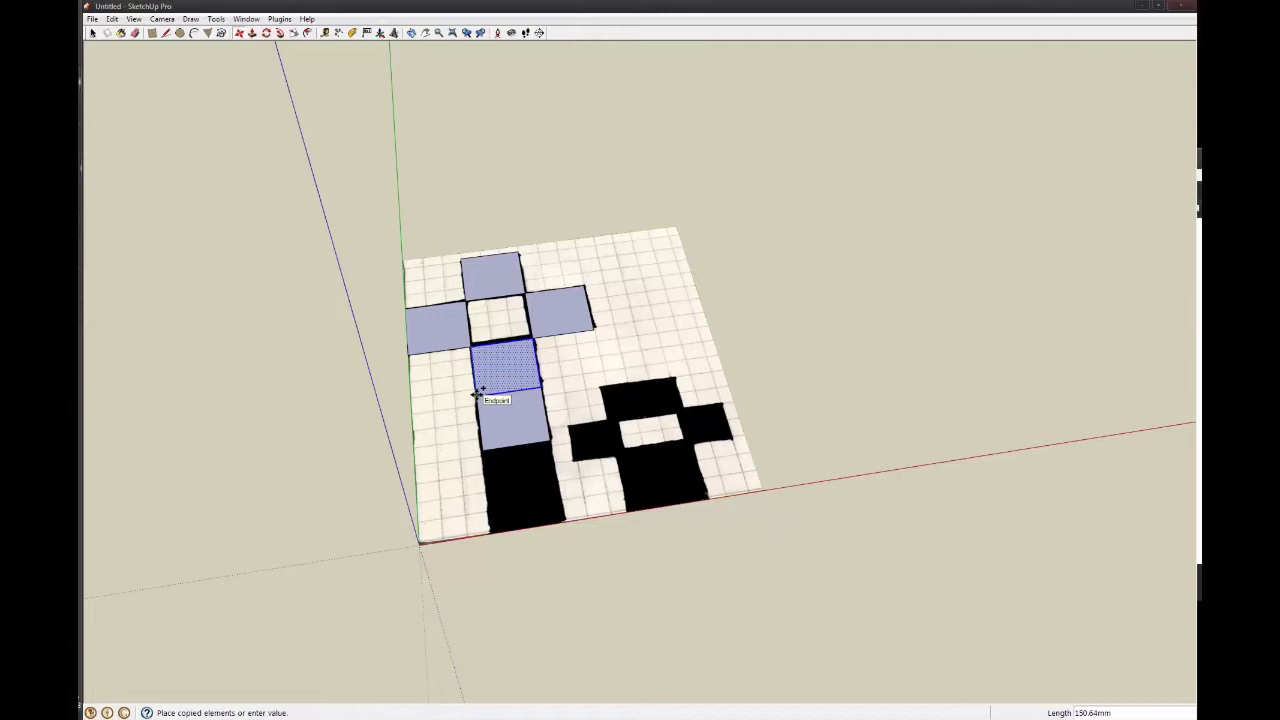
click(478, 392)
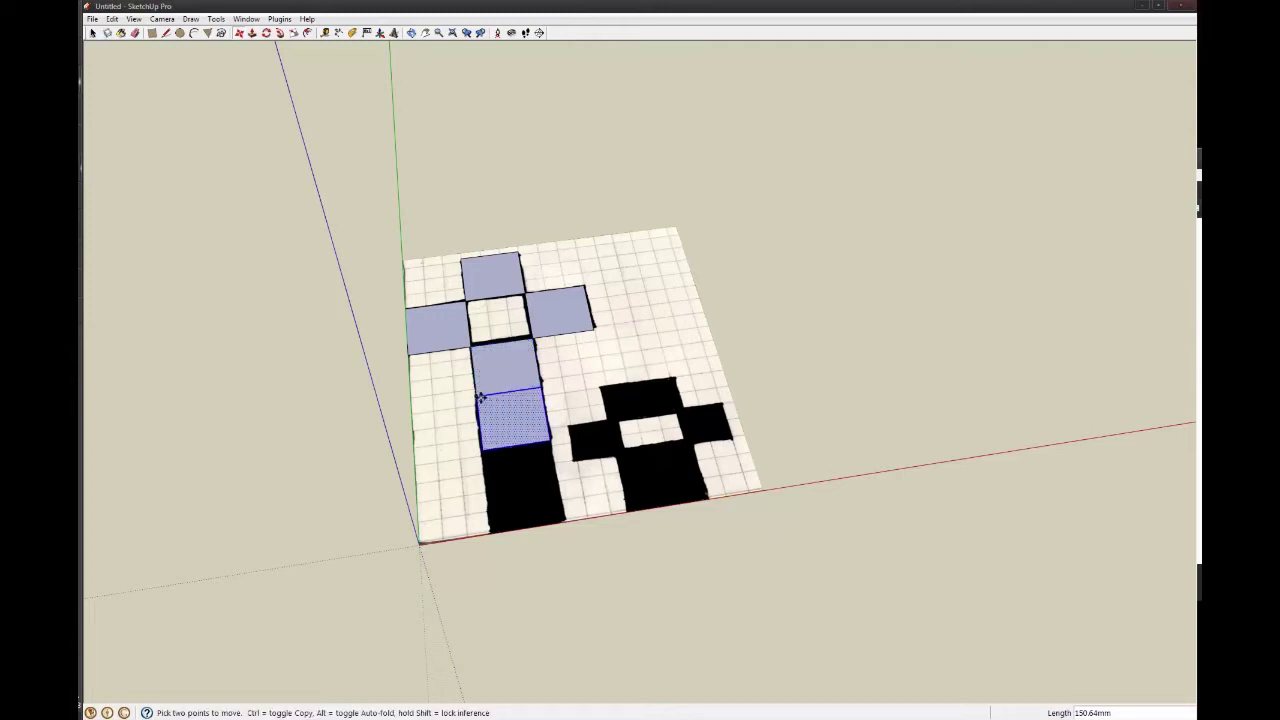
key(ctrl)
click(478, 392)
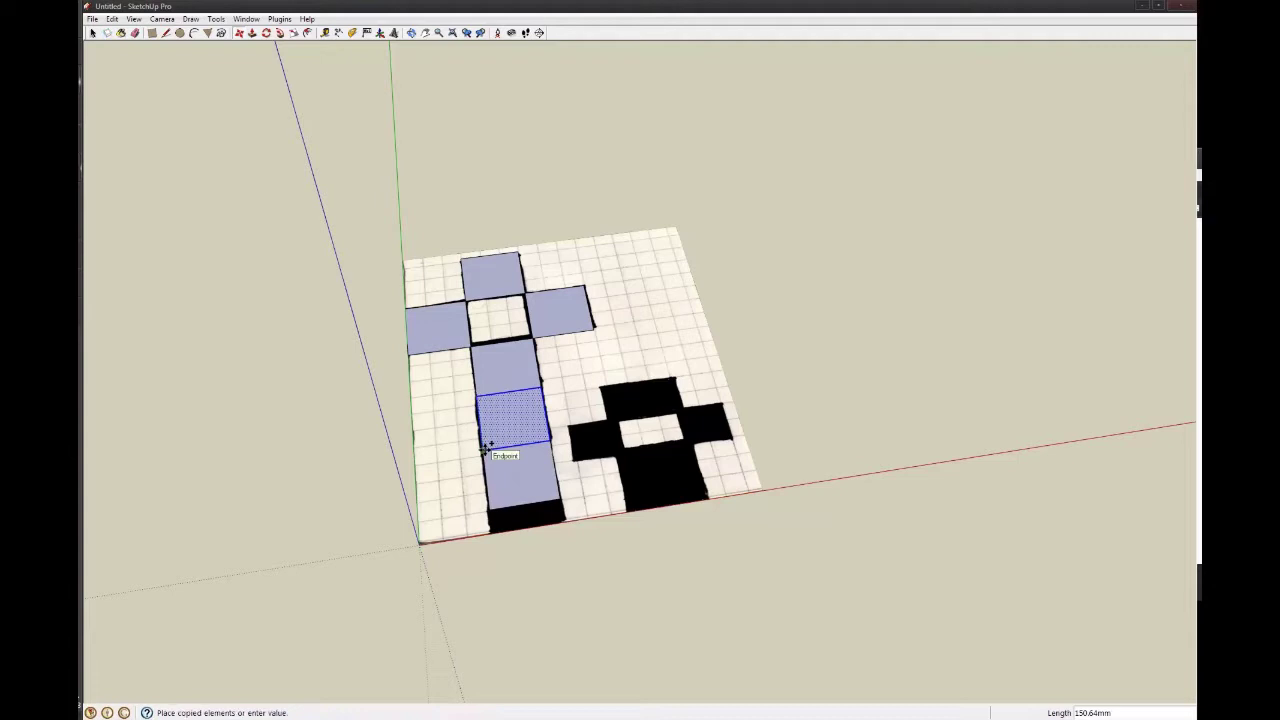
click(484, 448)
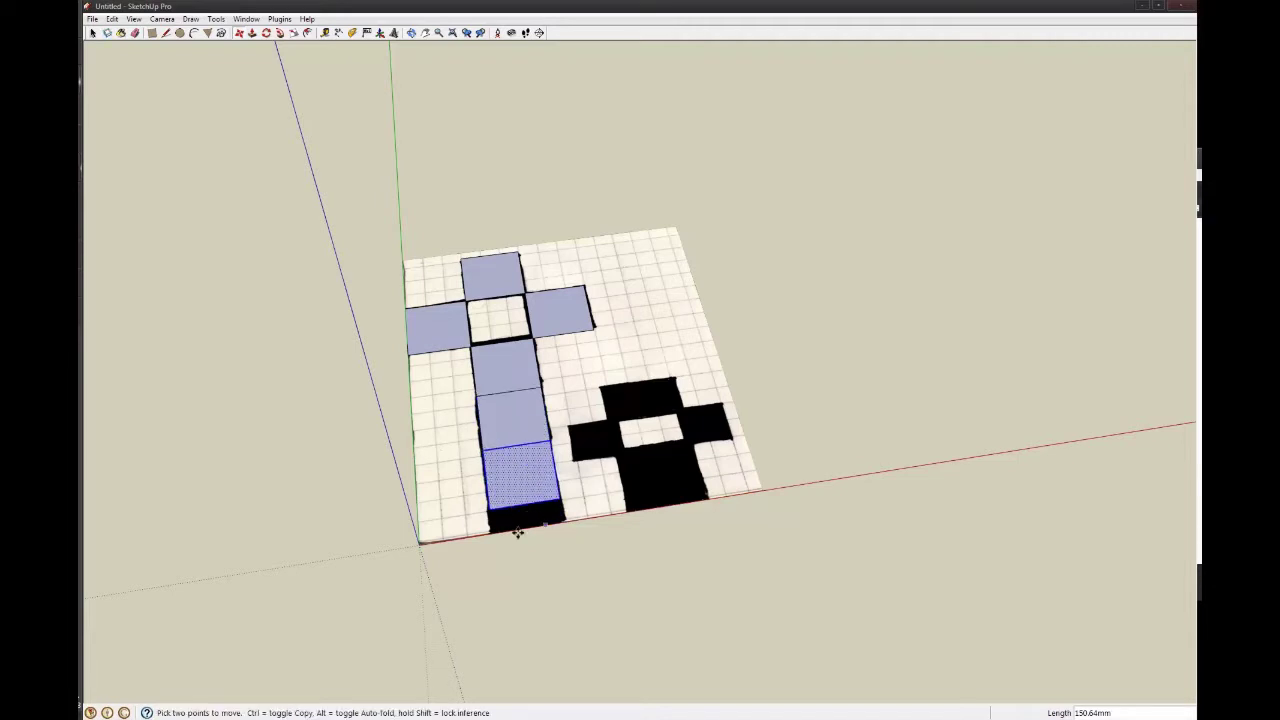
key(ctrl)
click(487, 478)
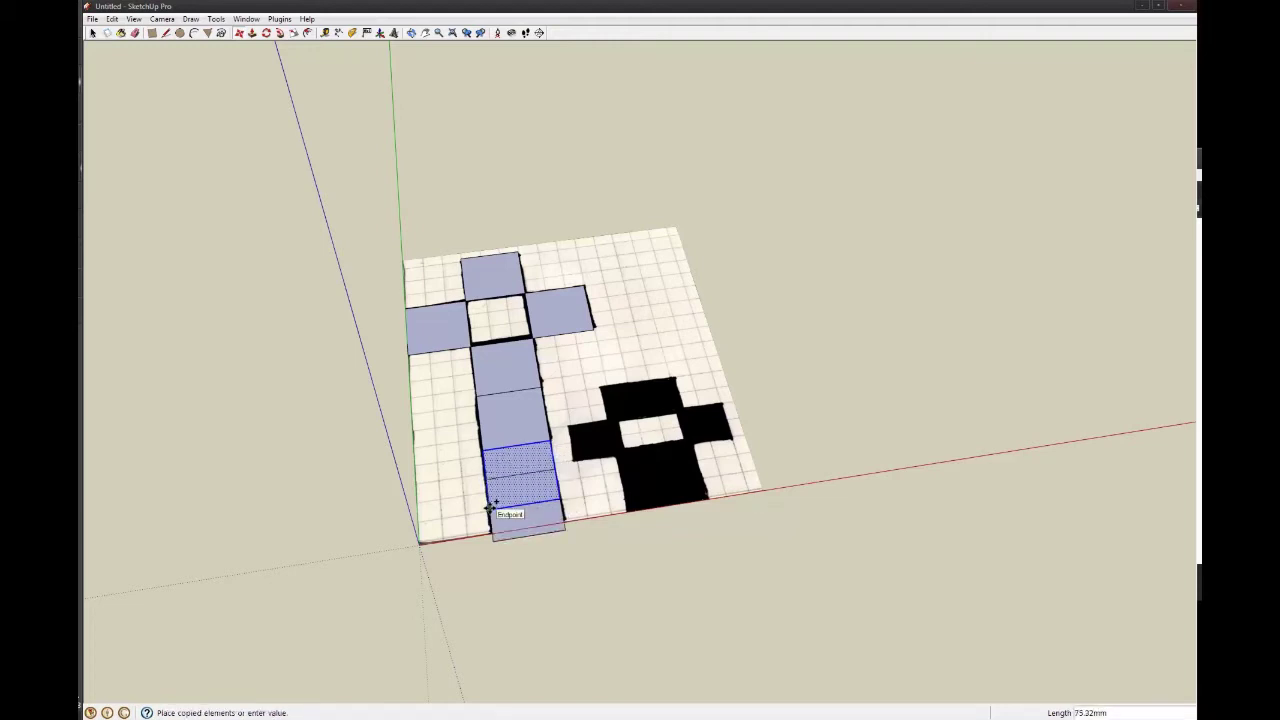
click(491, 518)
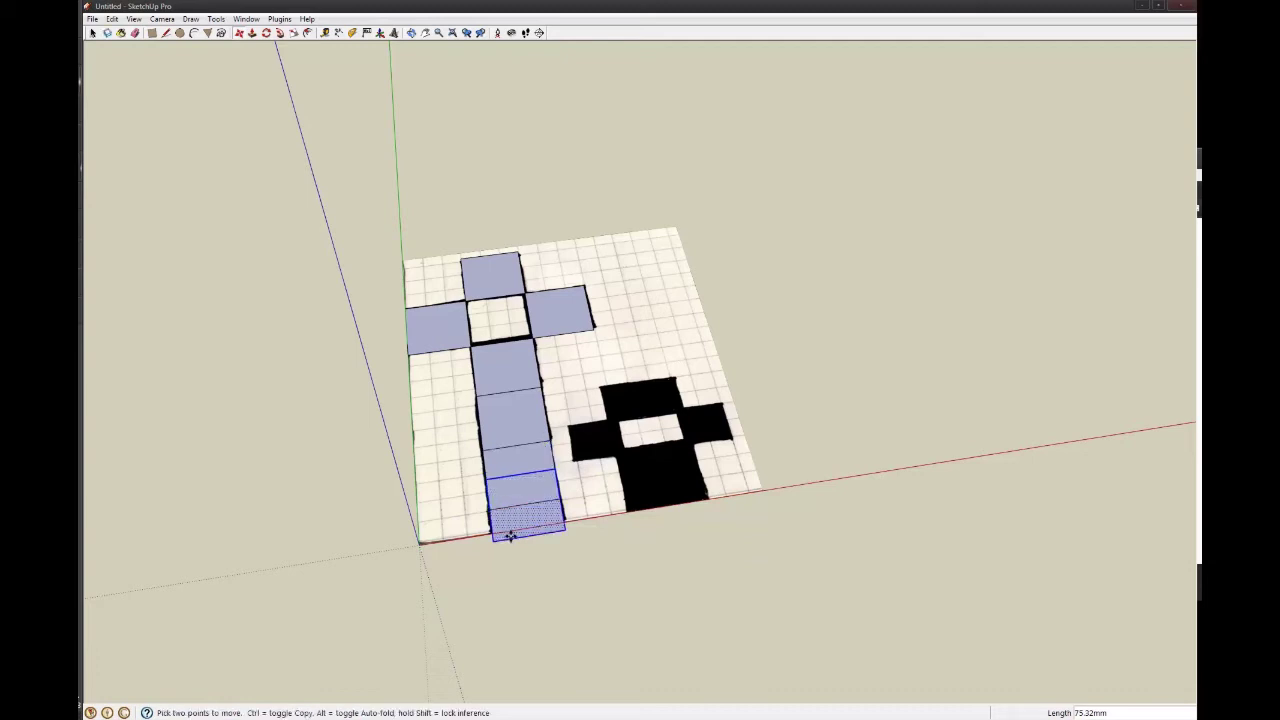
- Delete the four edges dividing the stem so it becomes one long face
key(space)
click(509, 508)
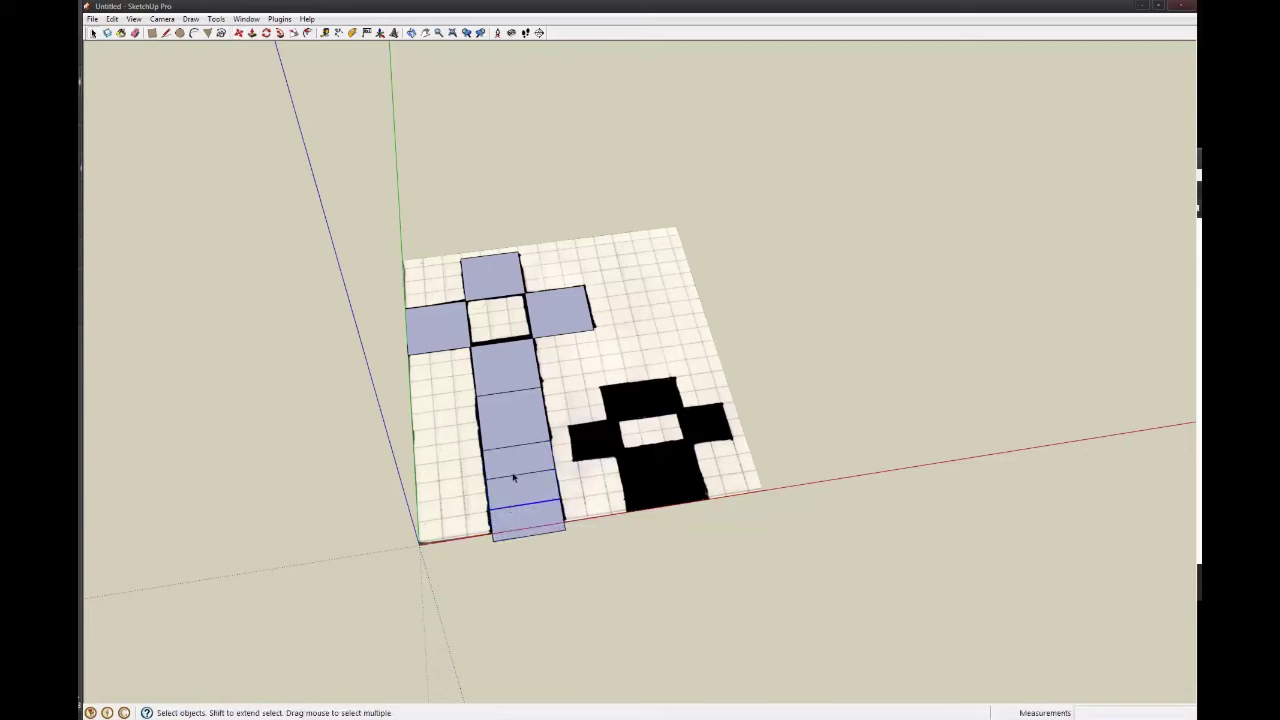
key(Delete)
click(519, 474)
key(Delete)
click(506, 448)
key(Delete)
click(508, 397)
key(Delete)
middle_drag(508, 397, 537, 482)
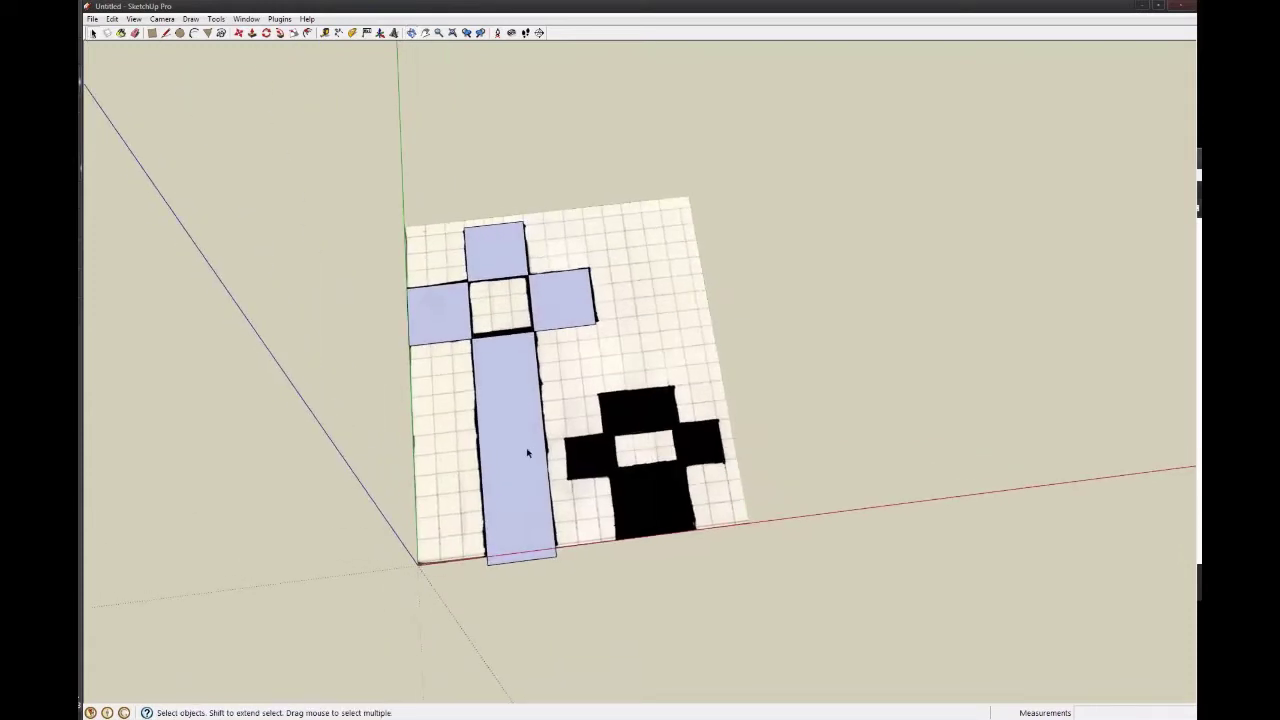
- Select the large cross's right square and start, then cancel, a copy of it
scroll(528, 453, up, 2)
click(551, 288)
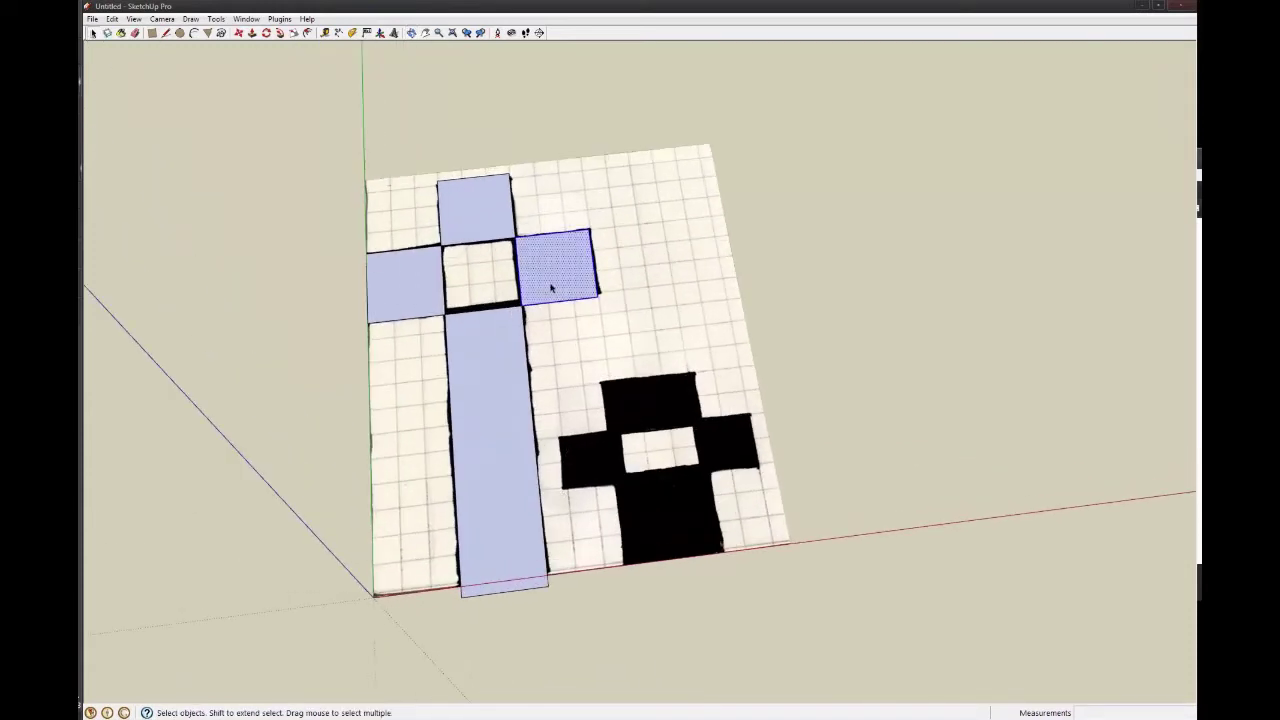
key(m)
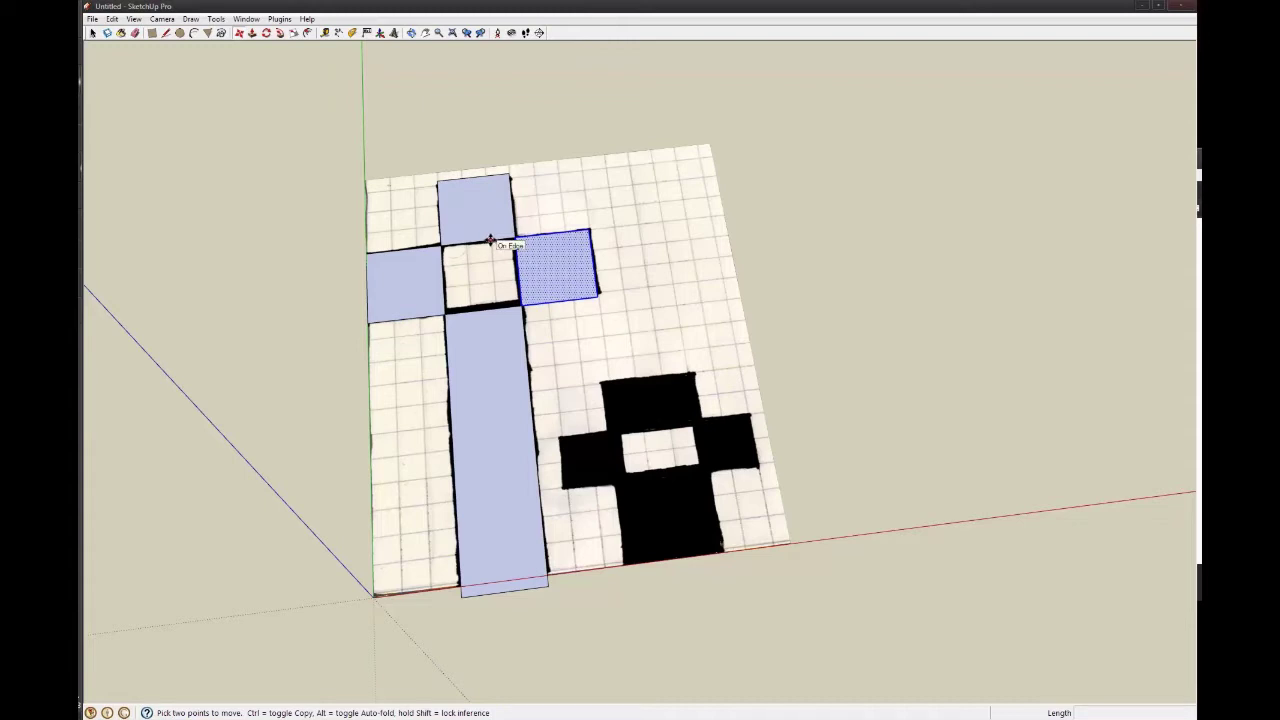
click(490, 240)
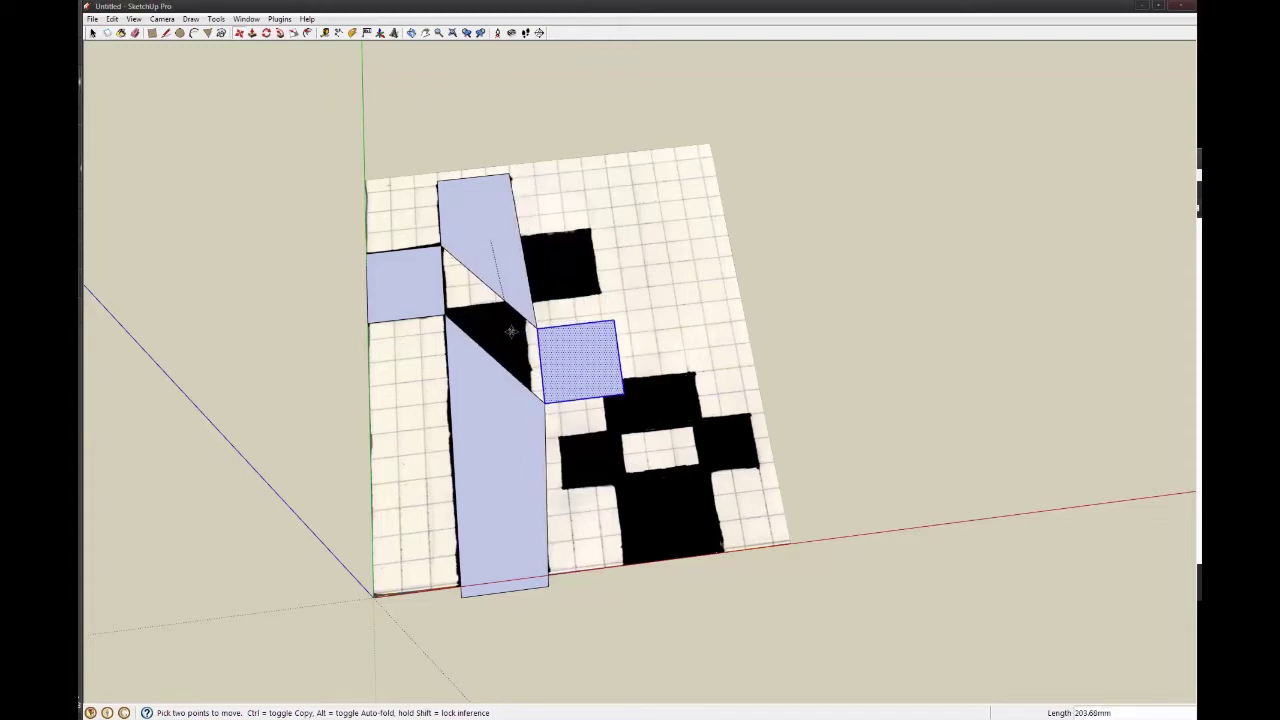
key(ctrl)
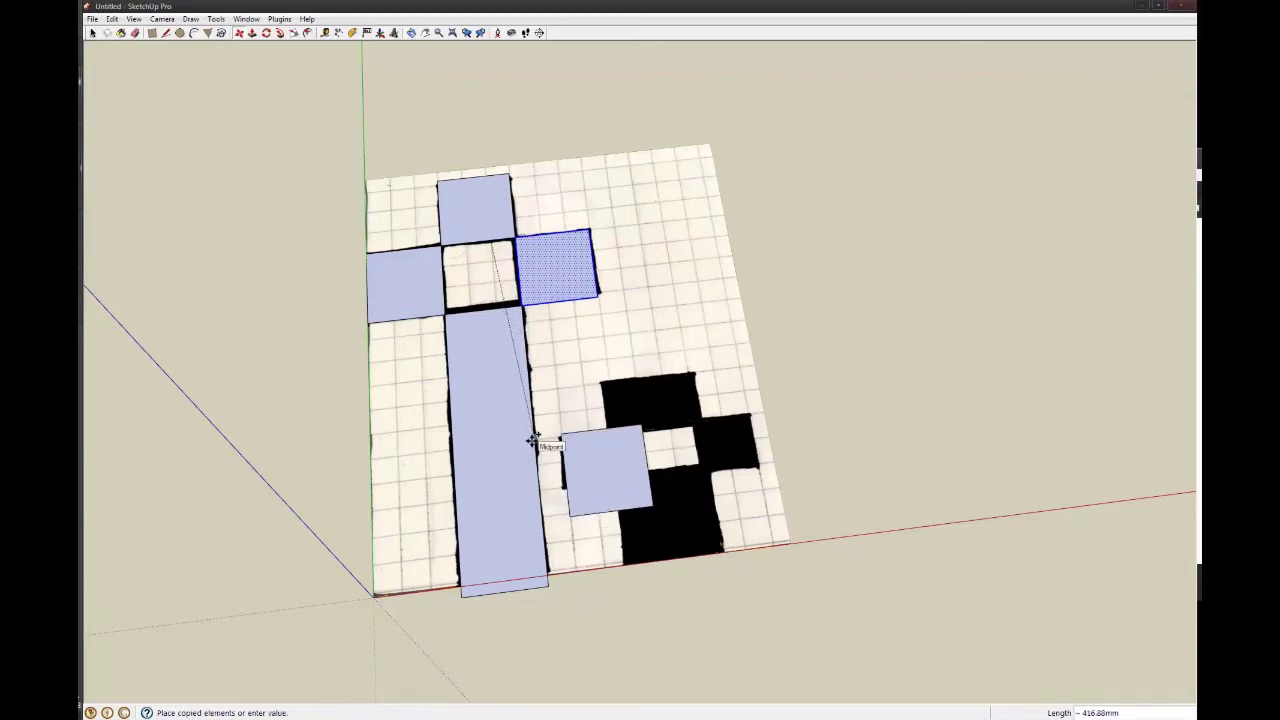
key(space)
- Draw a square over the smaller cross's left black arm
key(r)
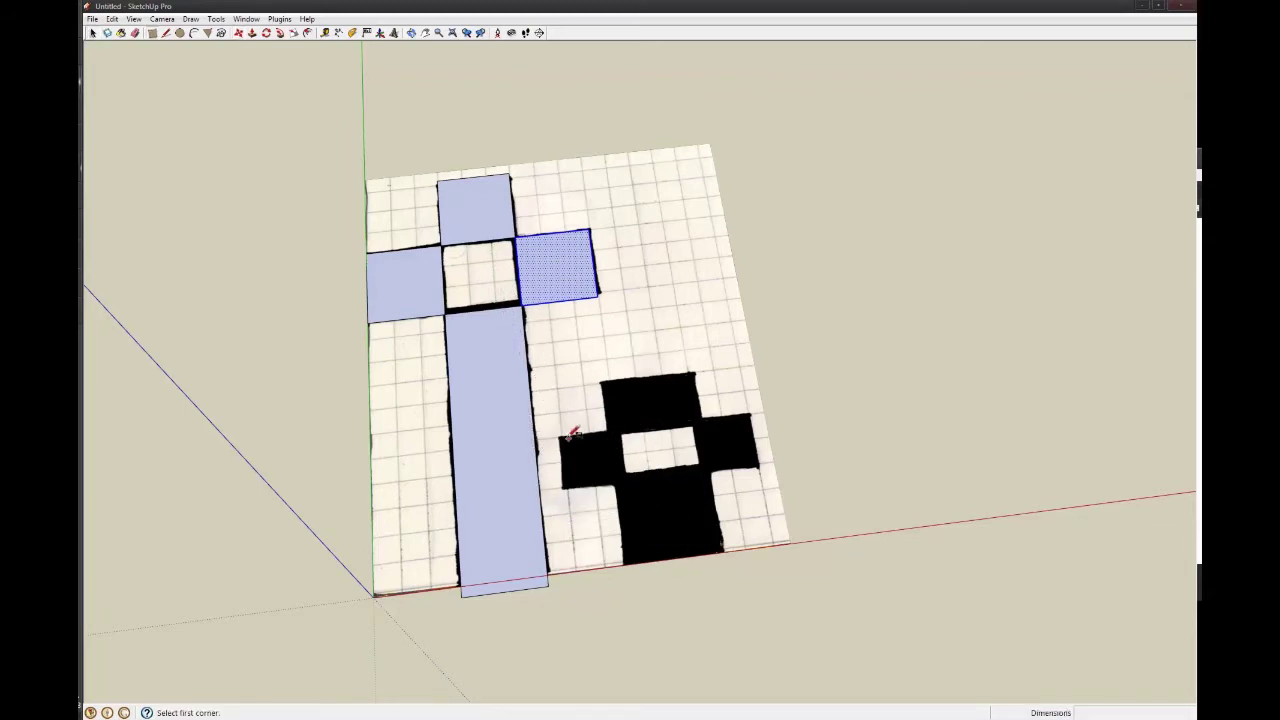
click(564, 436)
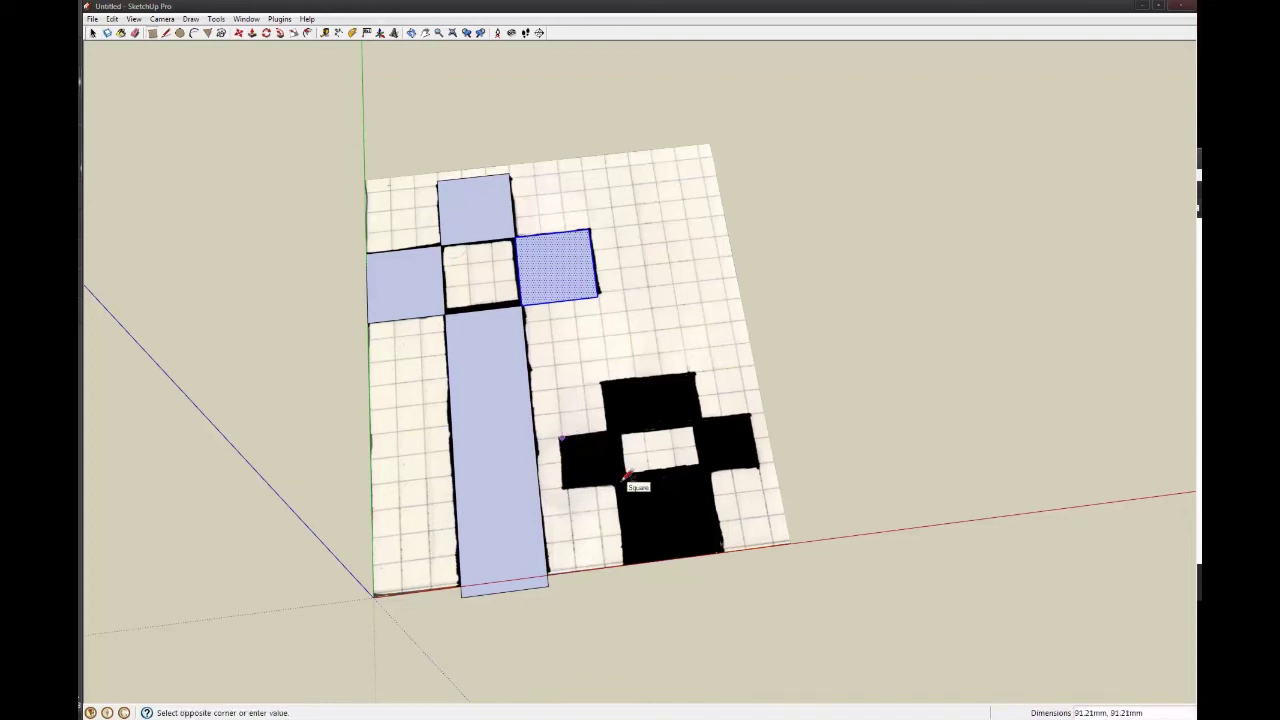
click(621, 486)
key(space)
click(592, 466)
key(m)
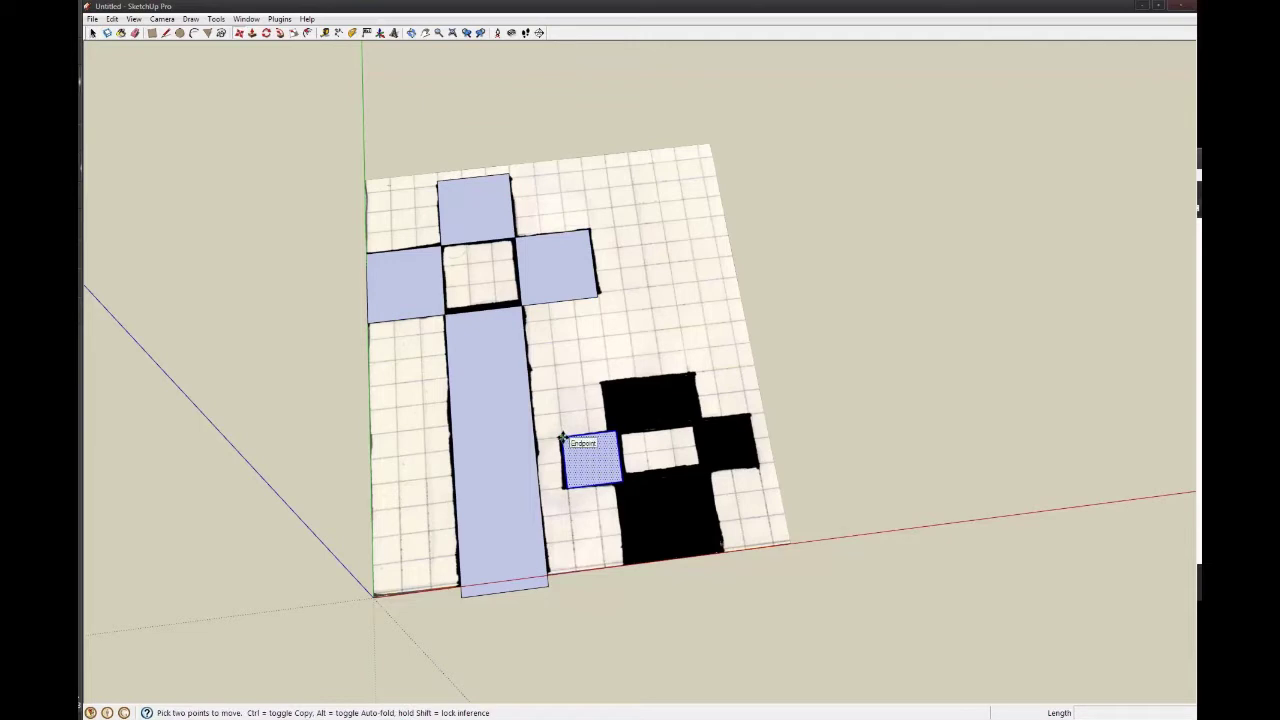
- Add squares over the smaller cross's top and right black arms
key(r)
click(620, 433)
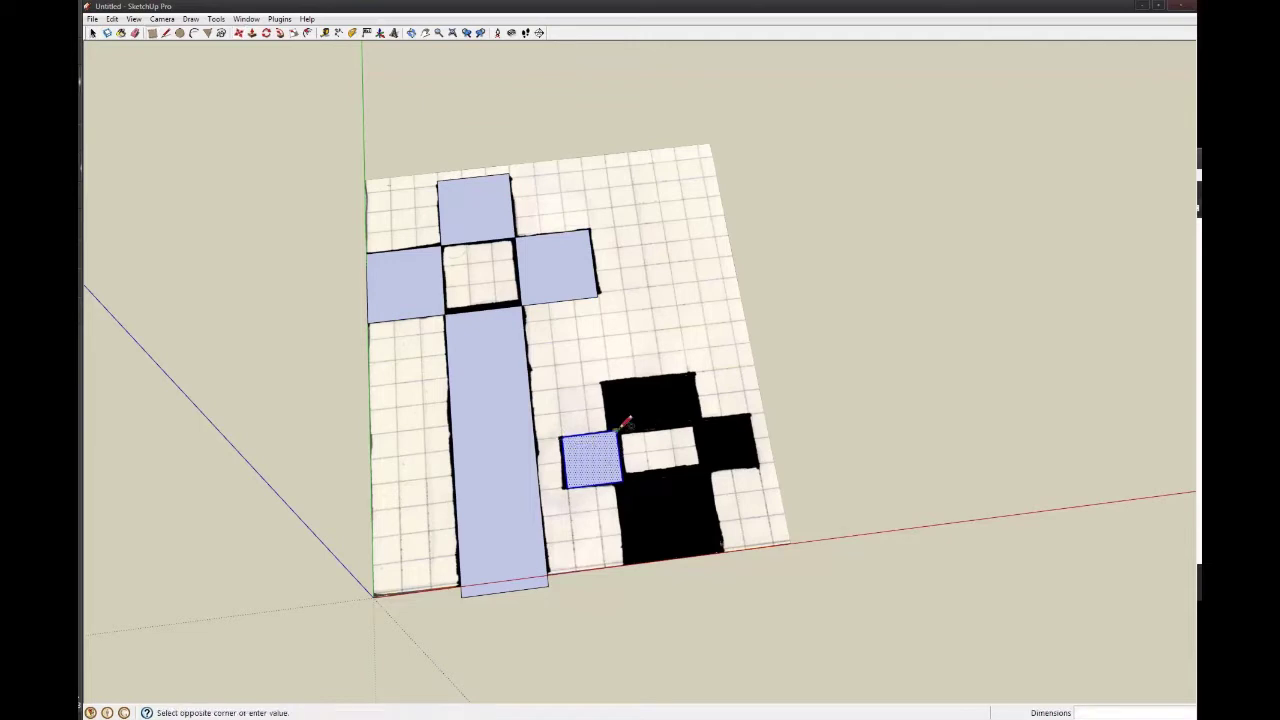
click(696, 373)
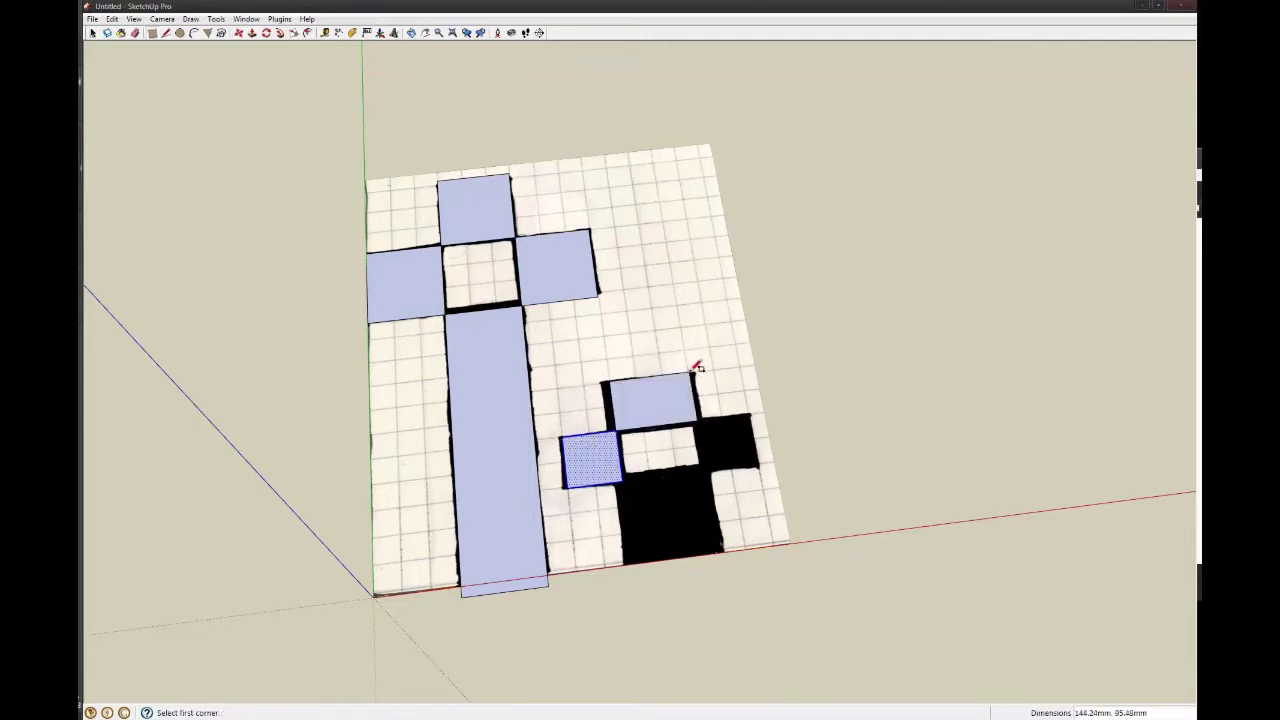
click(700, 414)
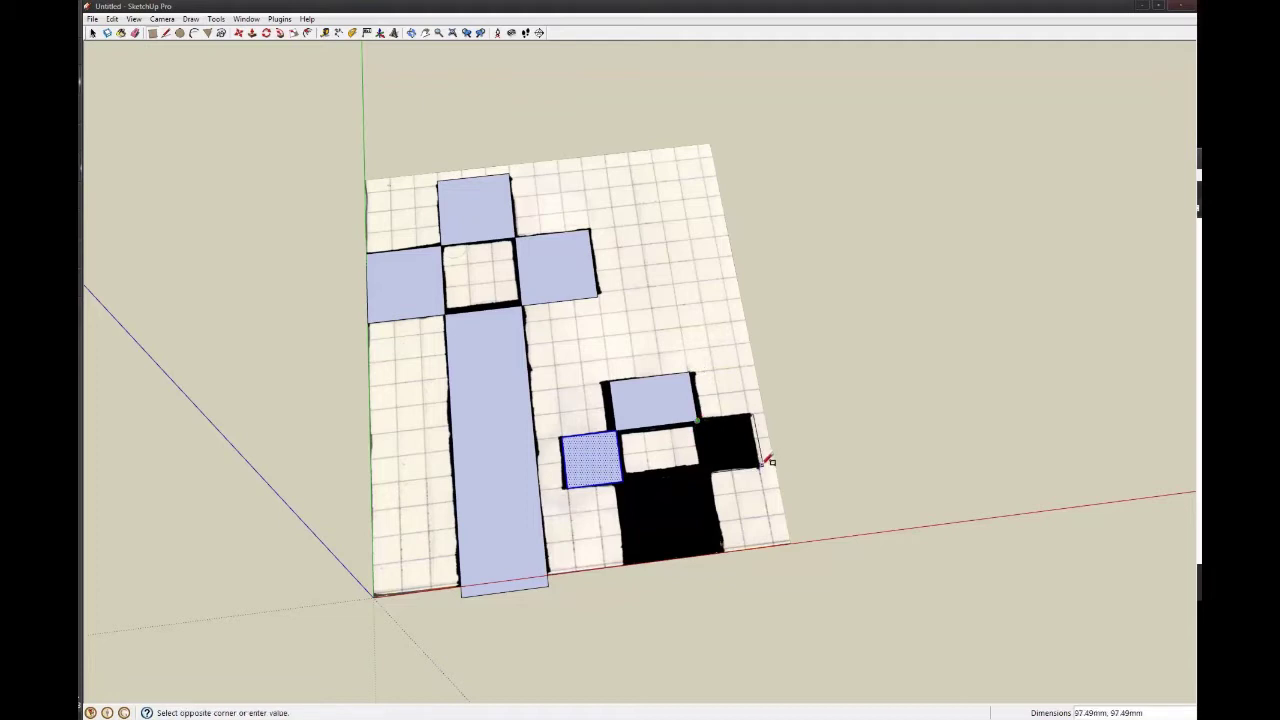
click(758, 467)
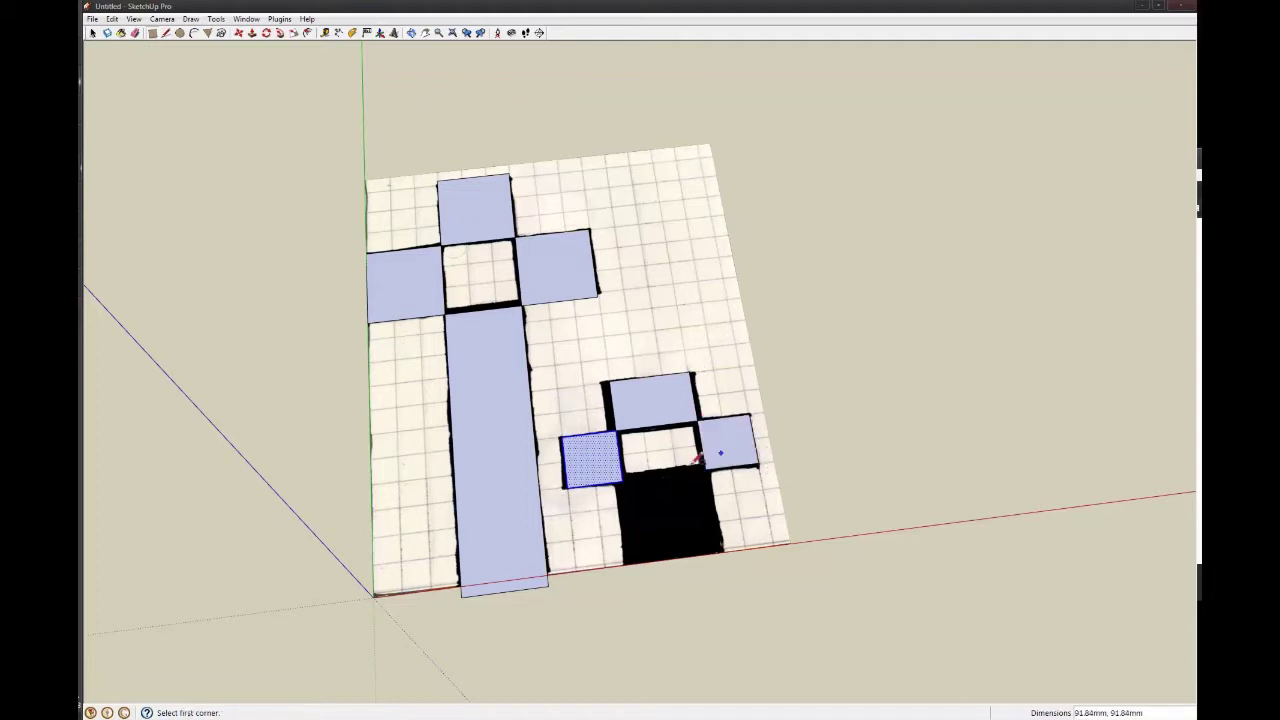
click(622, 478)
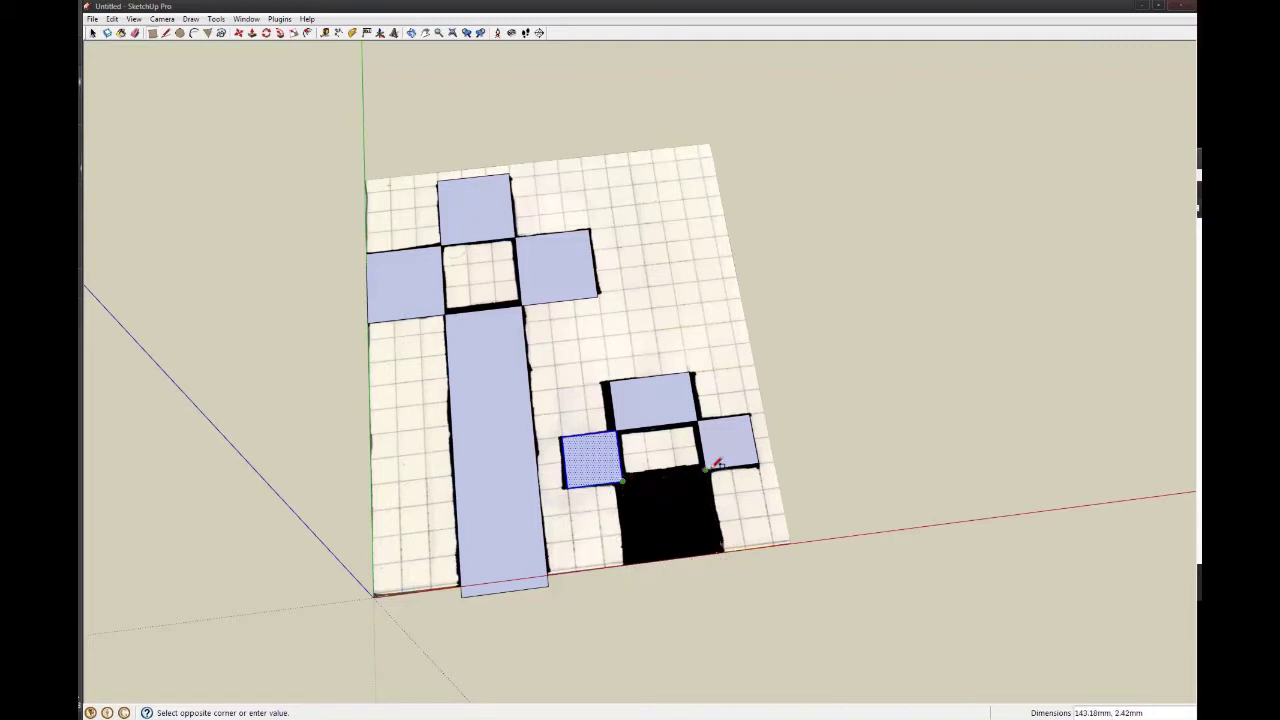
- Hide the reference image and begin the small cross's bottom square at the net's corner
middle_drag(667, 518, 634, 430)
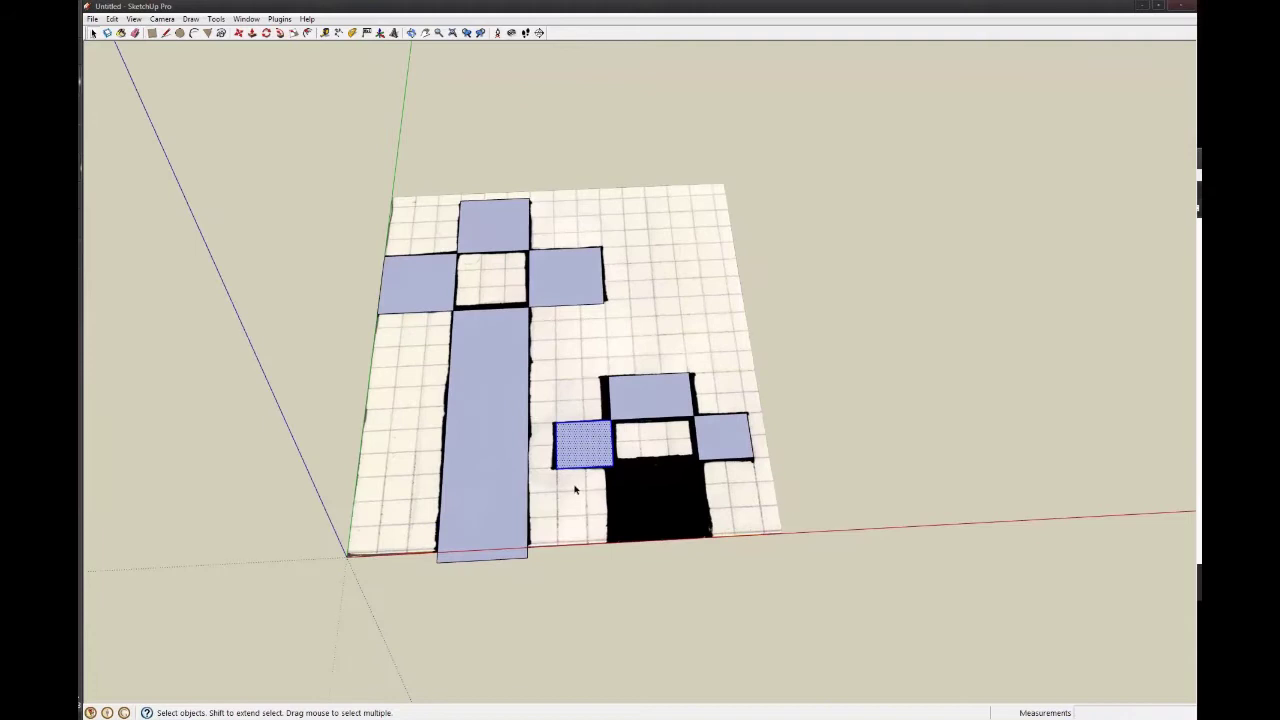
click(575, 490)
right_click(572, 500)
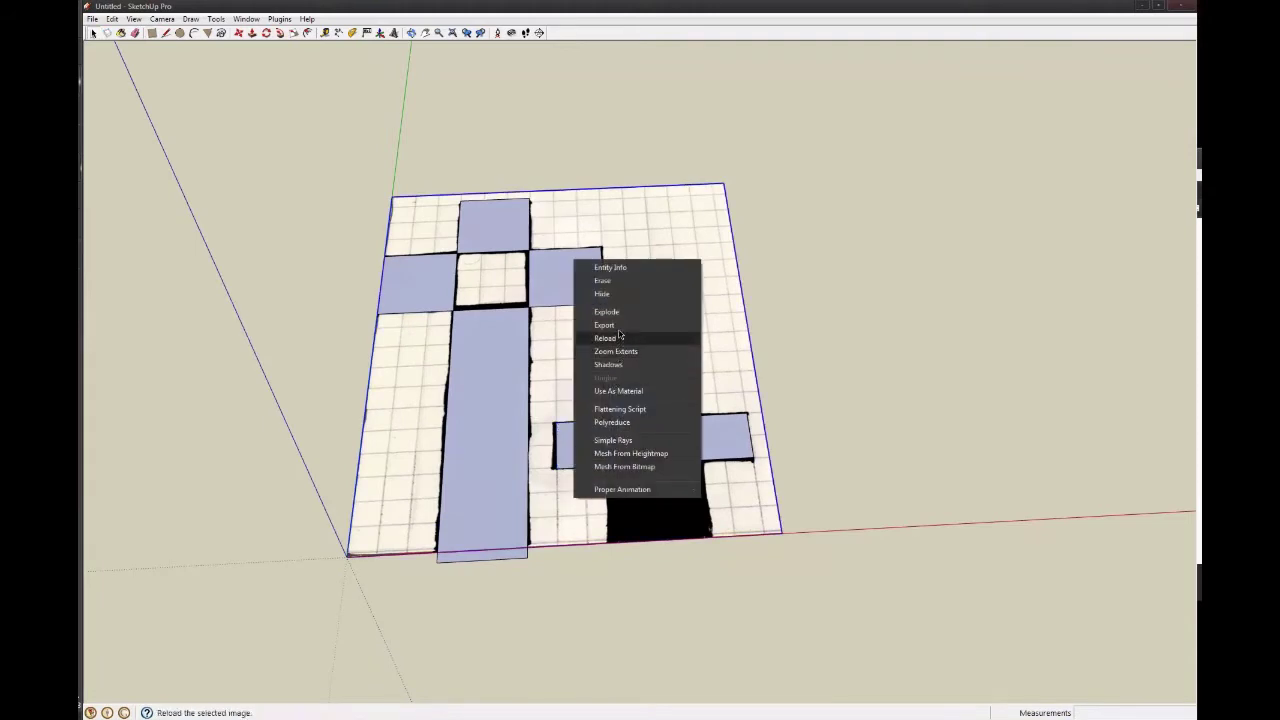
click(602, 293)
middle_drag(594, 509, 646, 423)
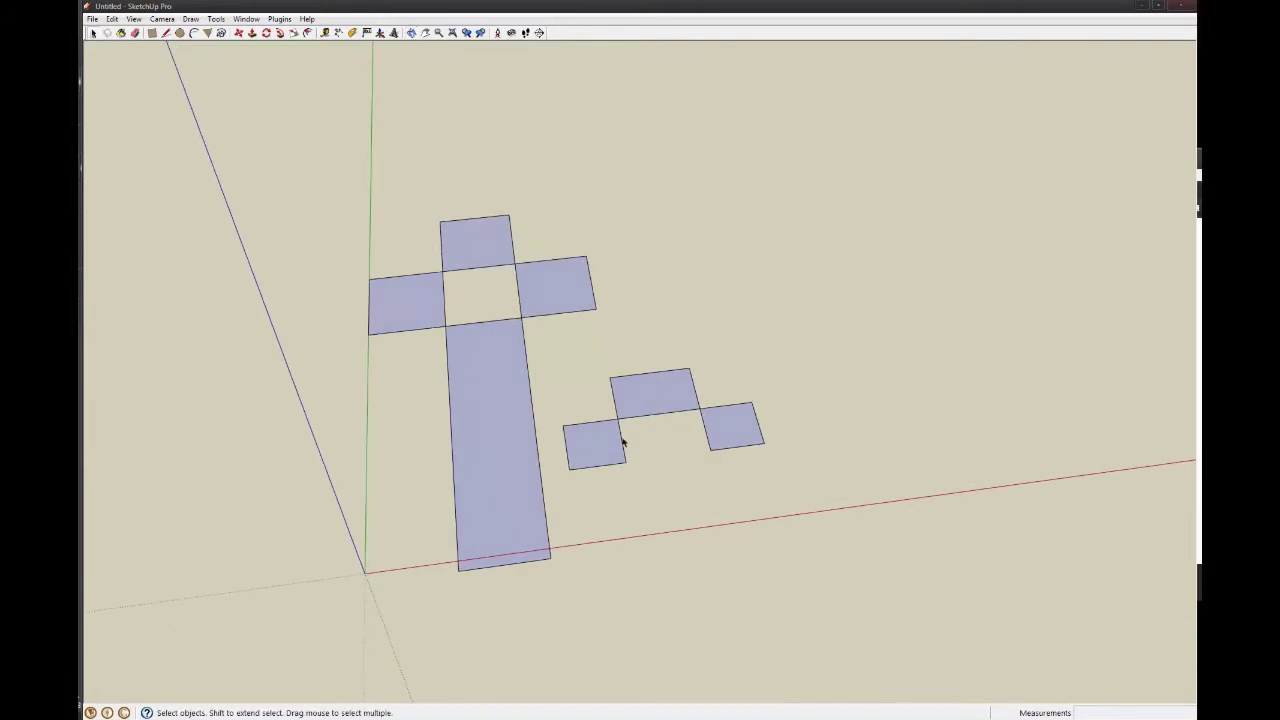
key(r)
click(627, 461)
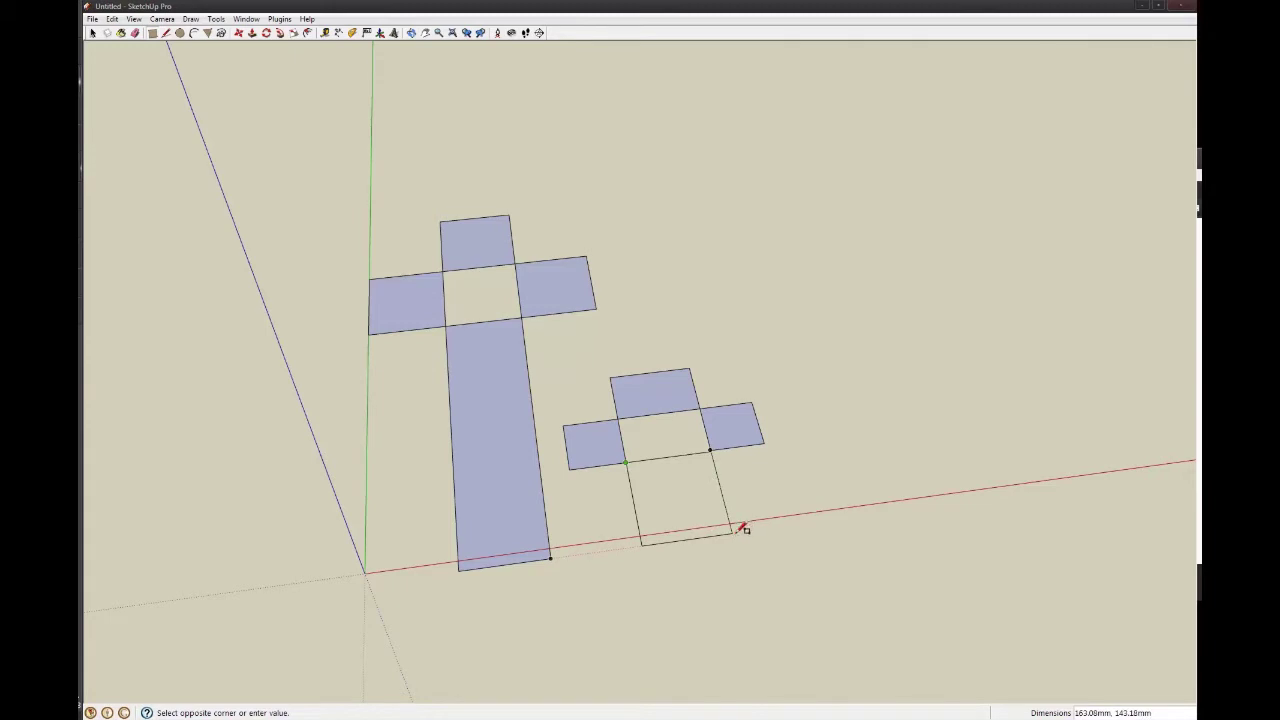
- Finish the small cross's bottom stem square
click(741, 528)
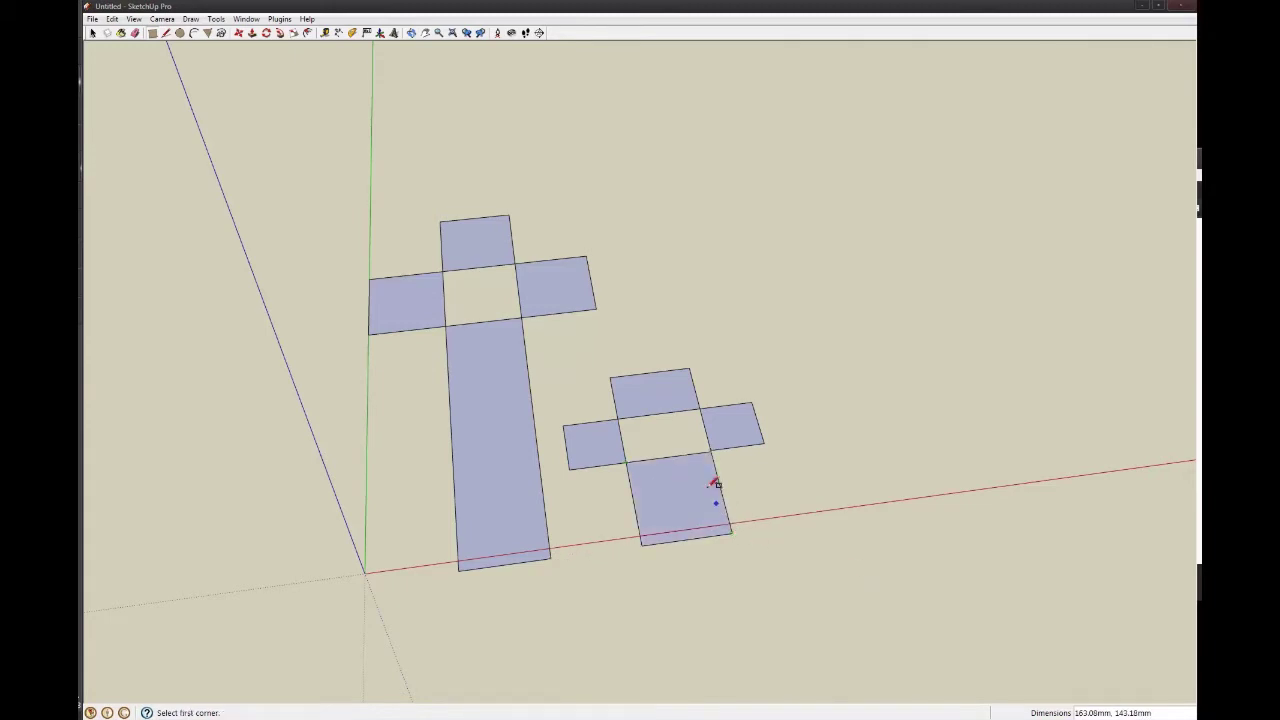
mouse_move(716, 484)
middle_down()
mouse_move(689, 583)
mouse_move(614, 554)
middle_up()
scroll(690, 466, up, 5)
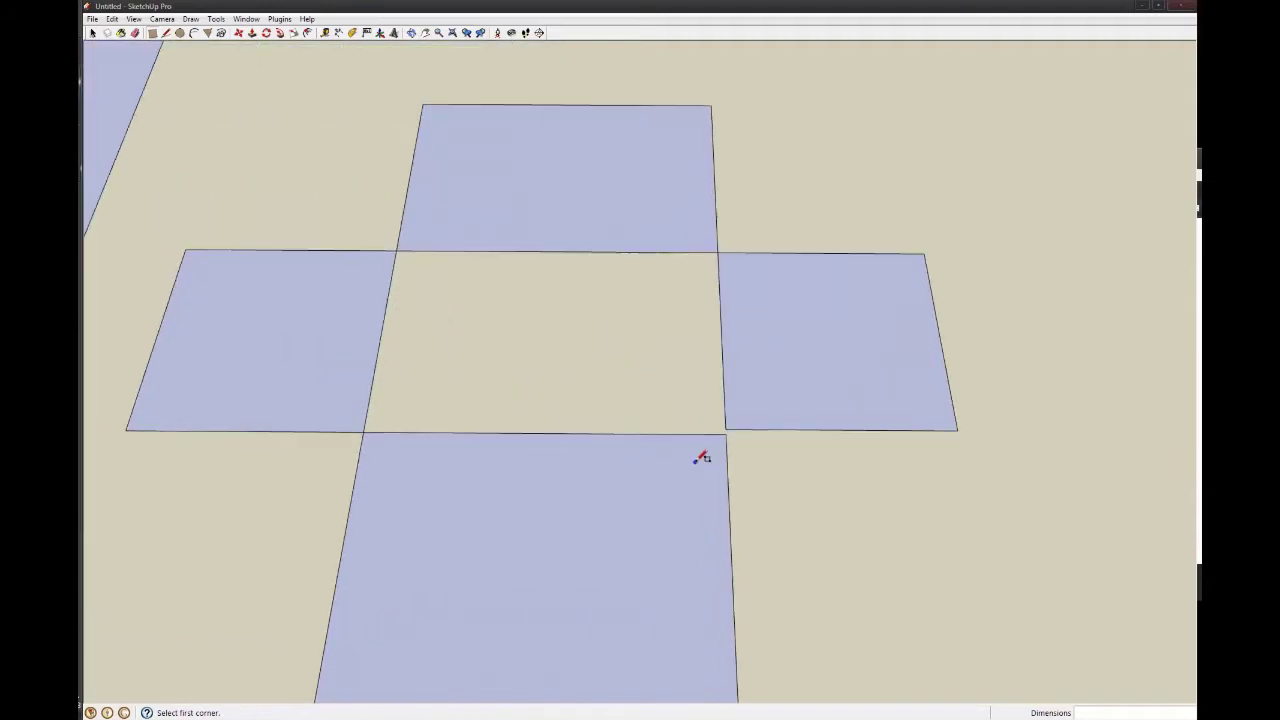
scroll(705, 455, up, 4)
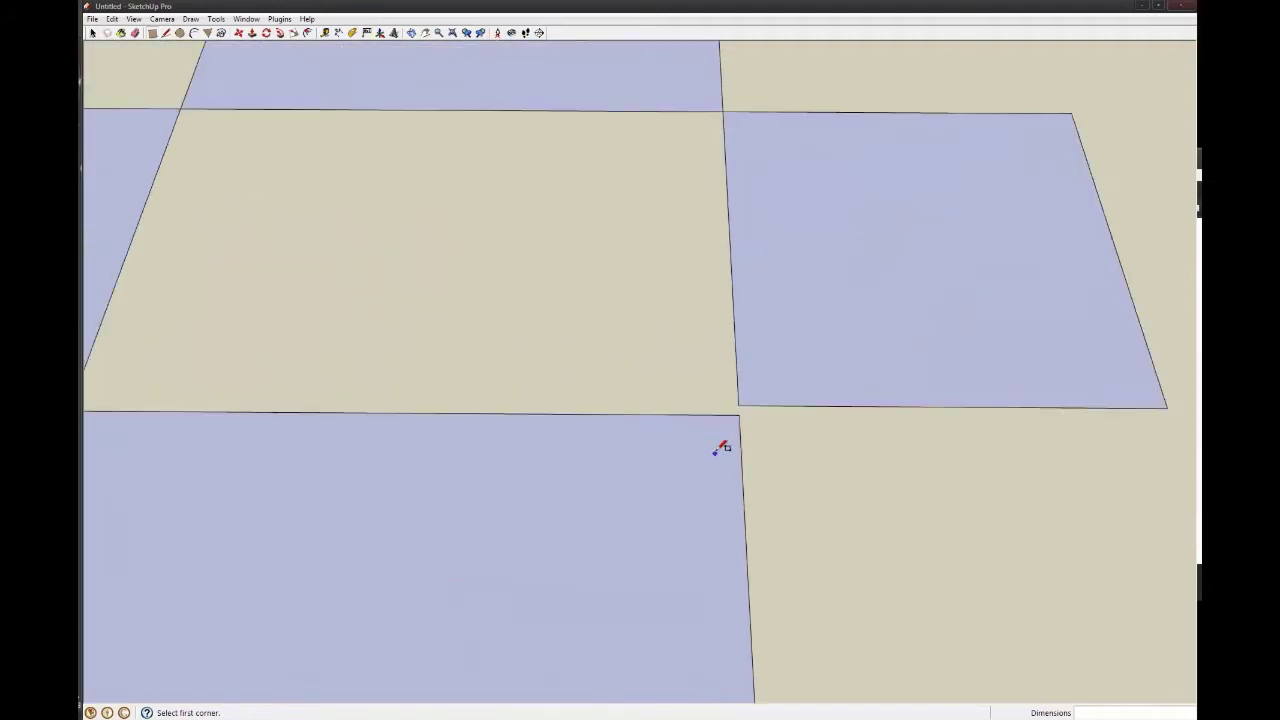
- Select the right square's bottom edge and move it toward the squares' corner
key(space)
click(750, 402)
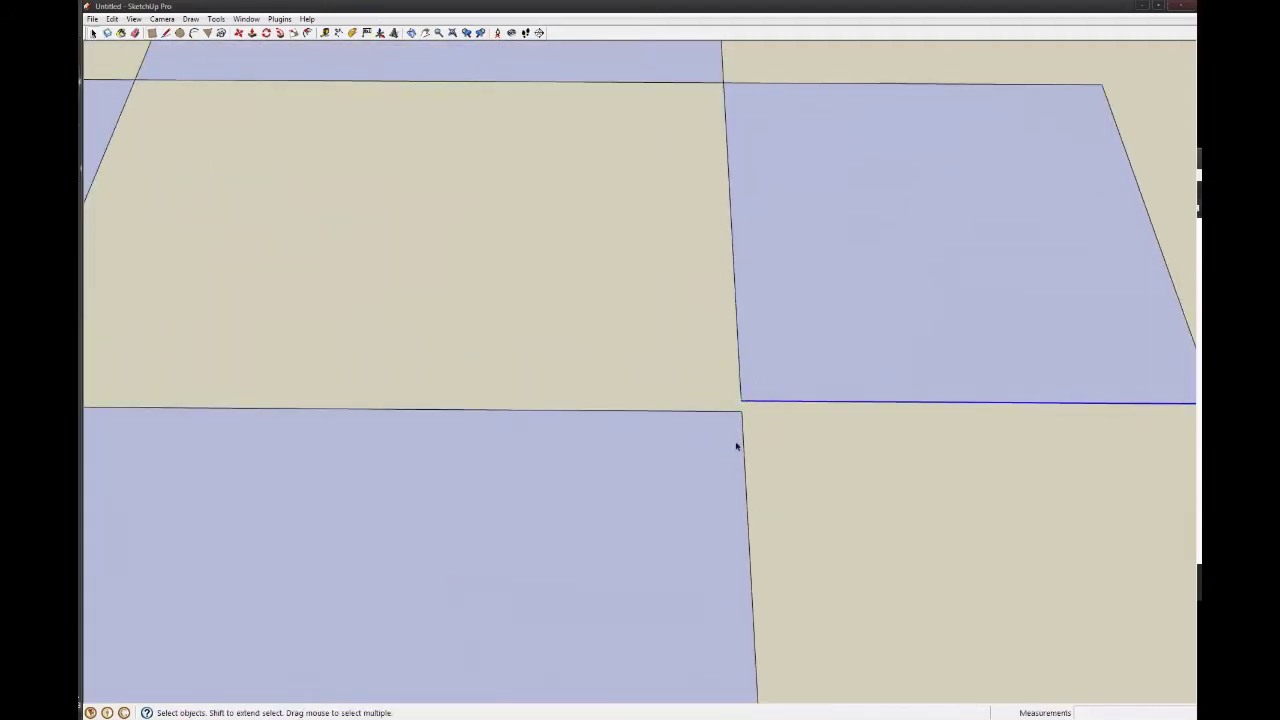
scroll(783, 354, down, 4)
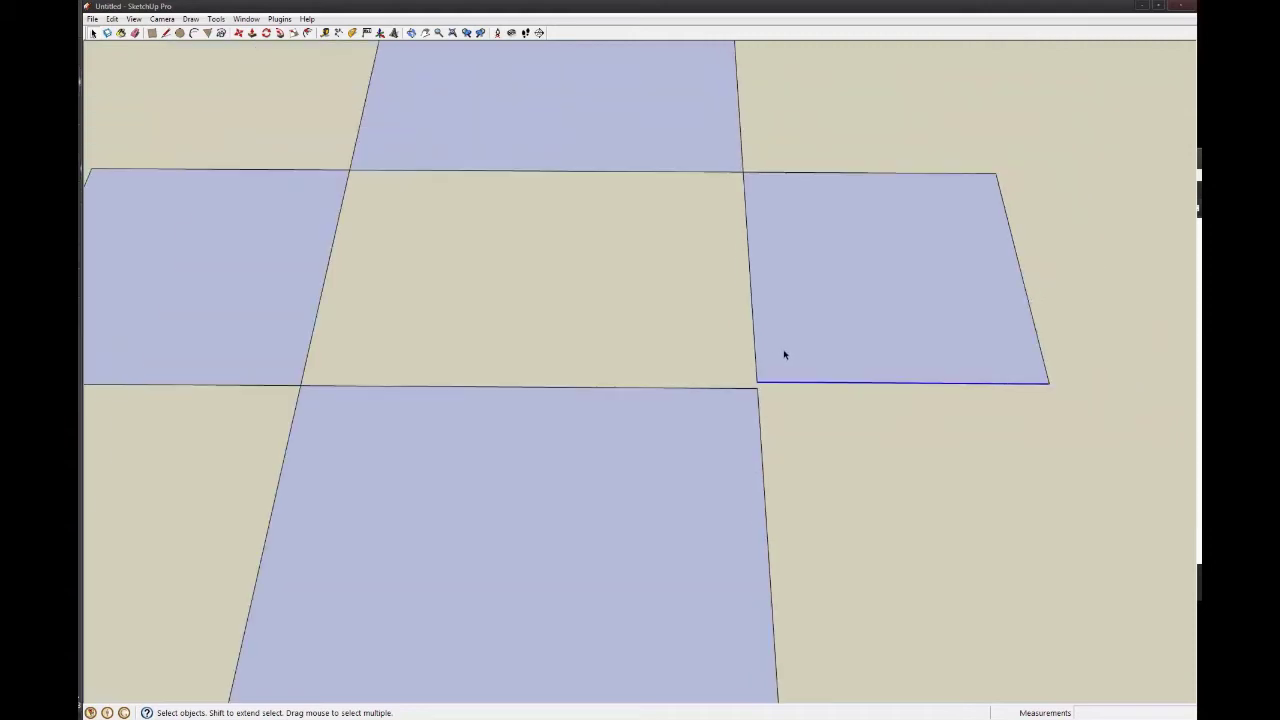
scroll(783, 354, up, 2)
scroll(768, 365, down, 1)
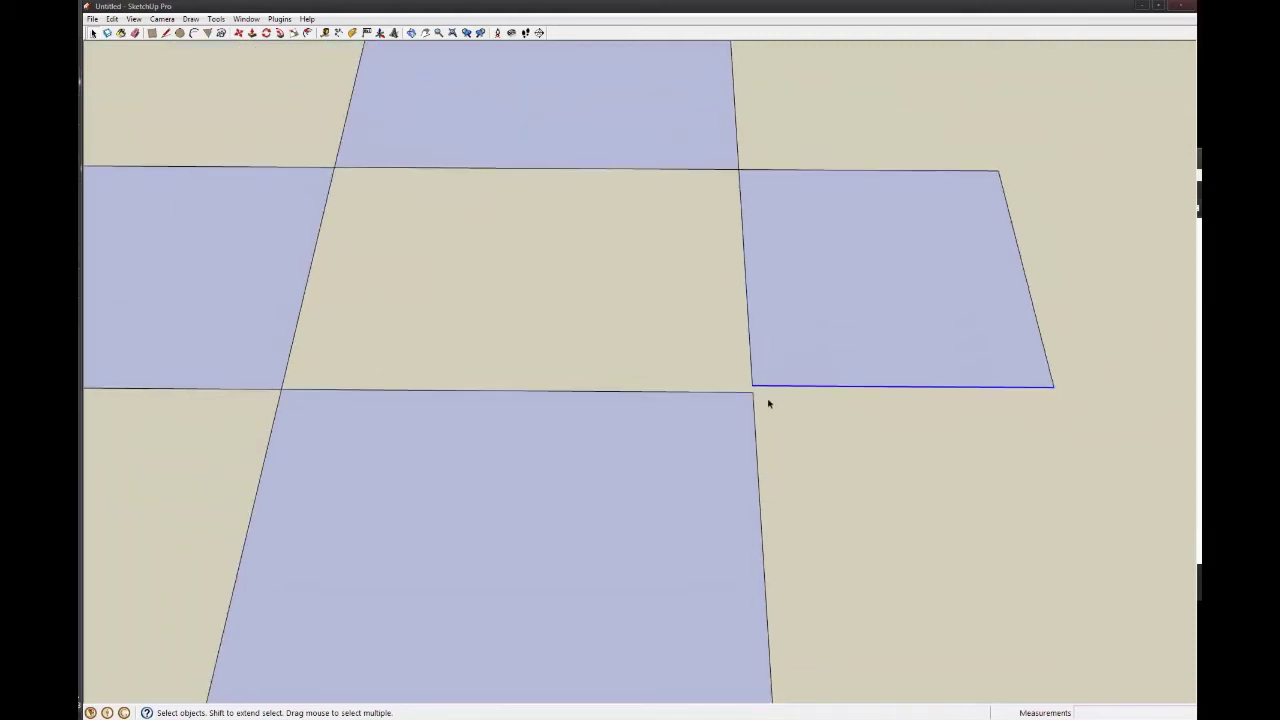
scroll(772, 386, up, 2)
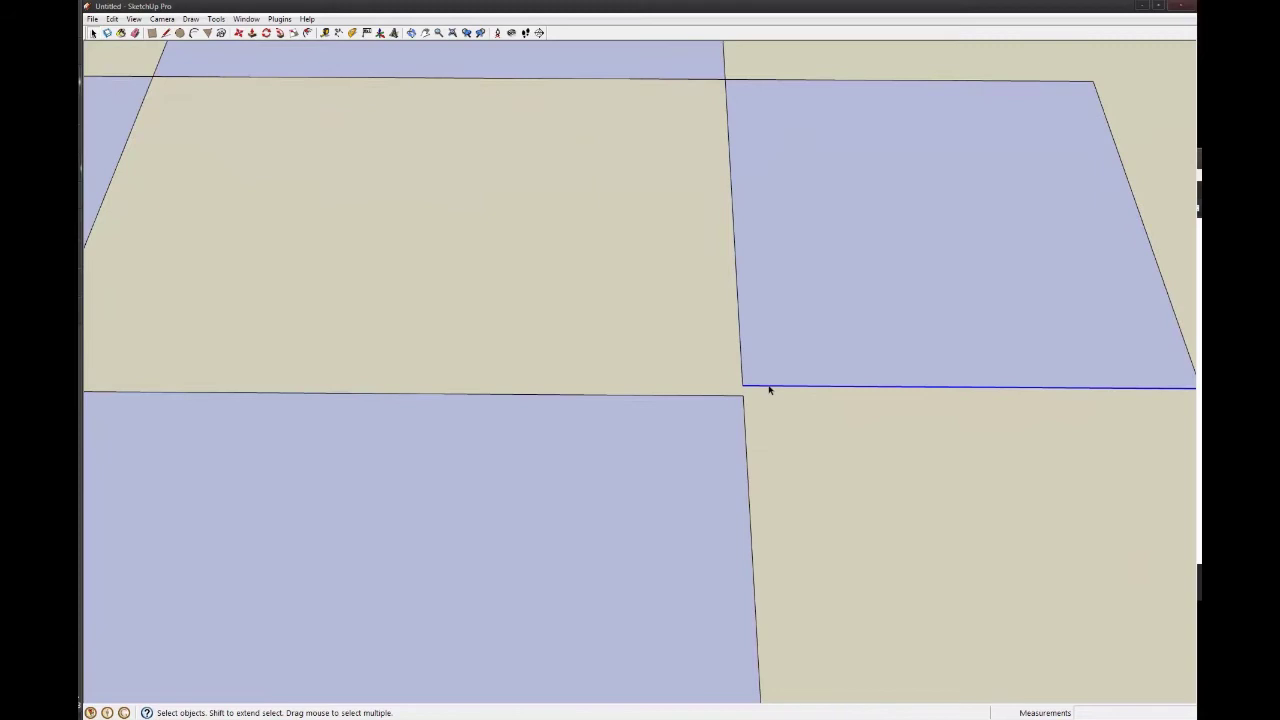
key(m)
click(740, 385)
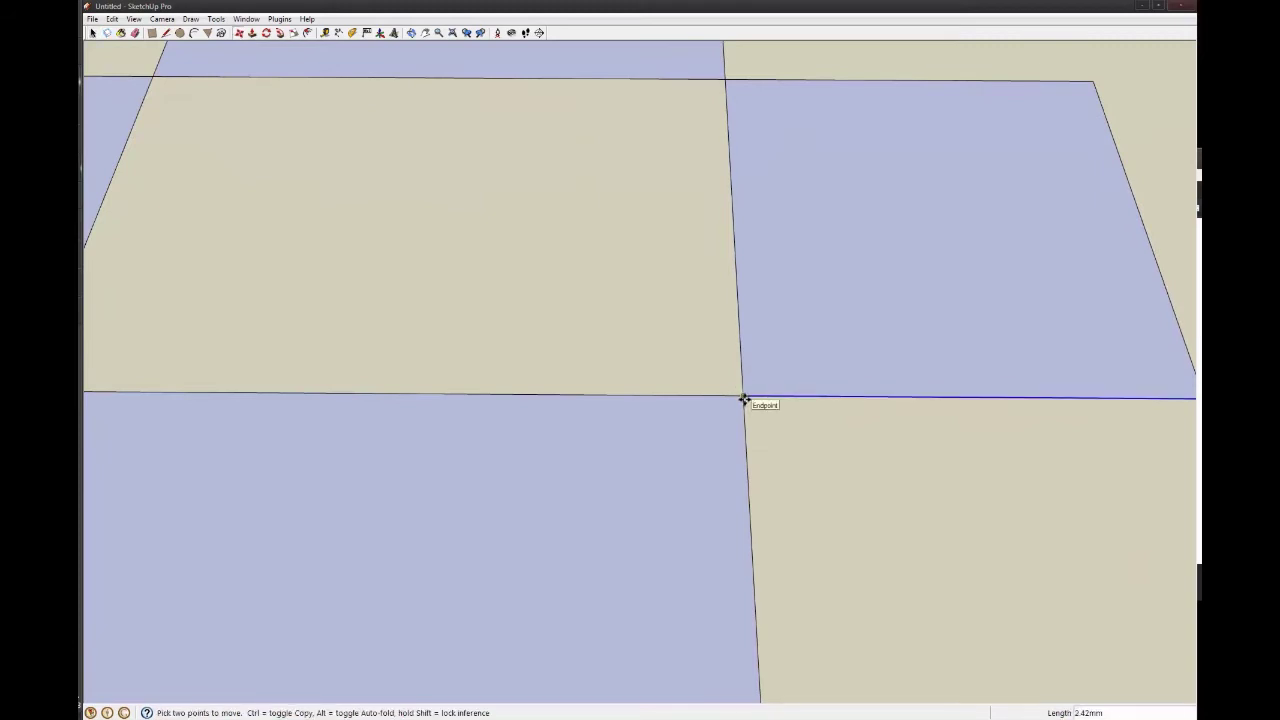
scroll(663, 418, down, 3)
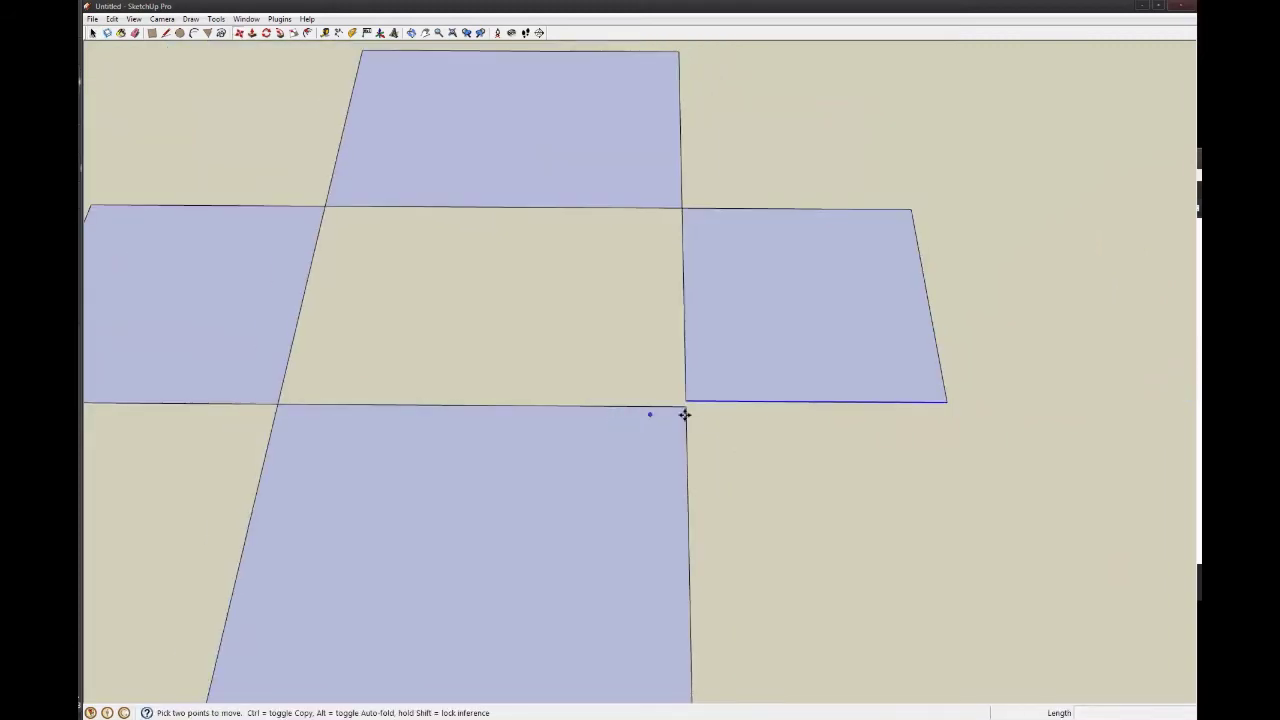
click(685, 414)
key(space)
click(695, 413)
- Move the edge 2.42mm down so it sits flush on the corner endpoint
key(m)
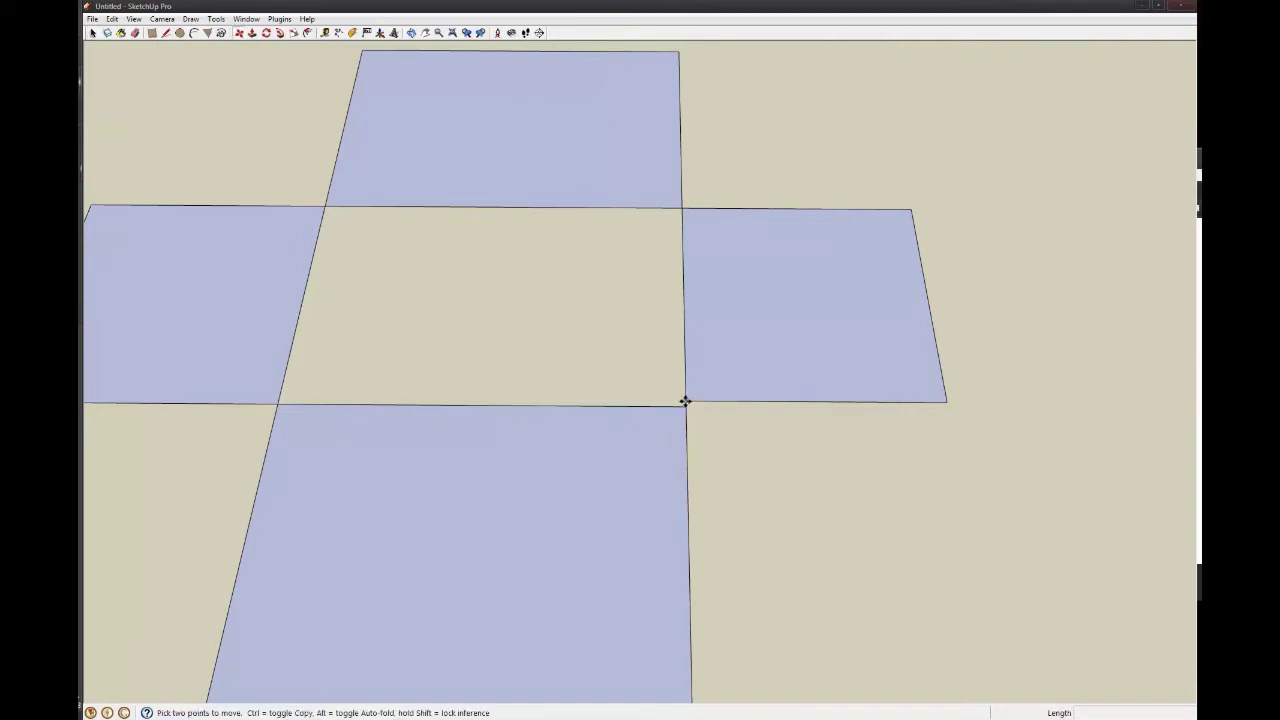
click(685, 400)
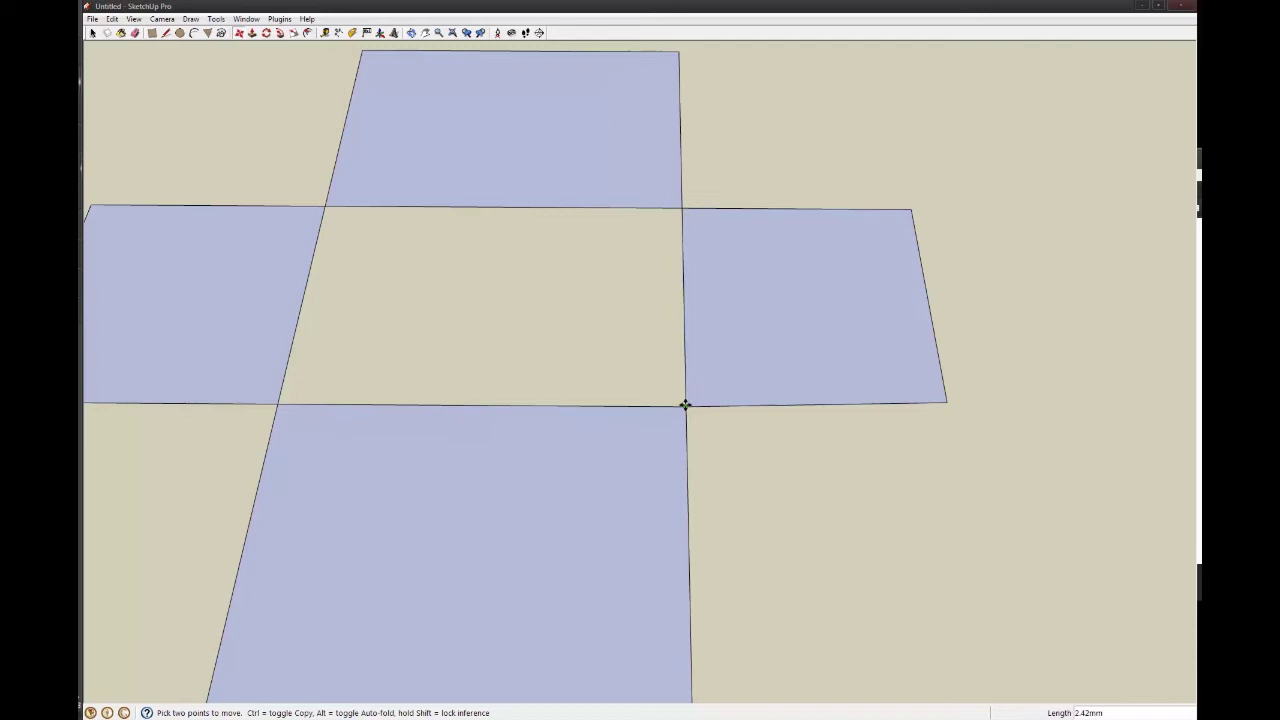
key(space)
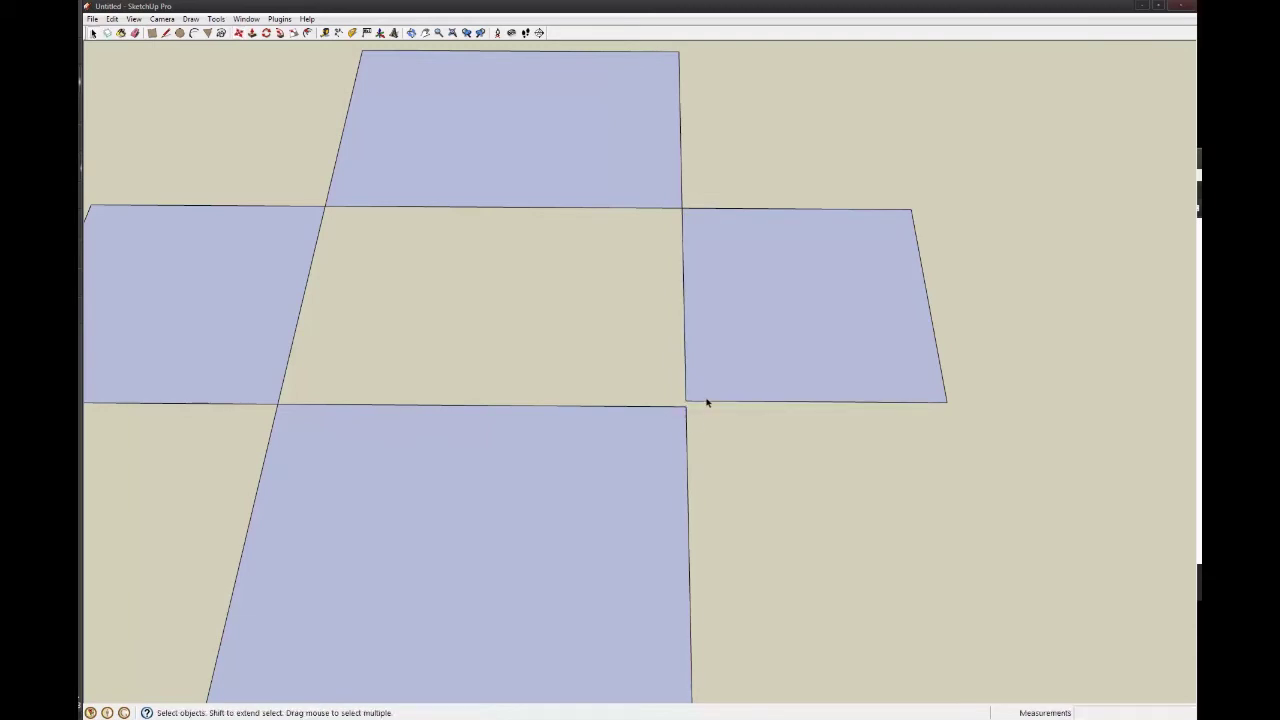
key(m)
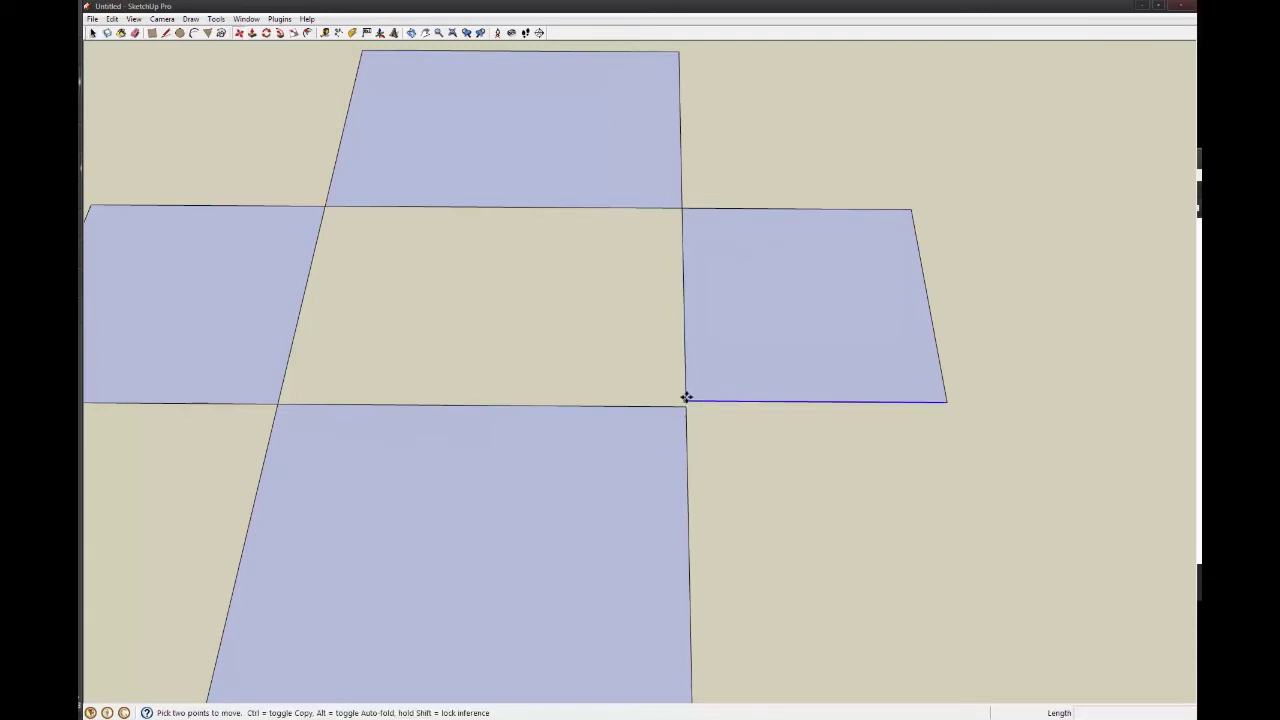
click(685, 398)
click(686, 410)
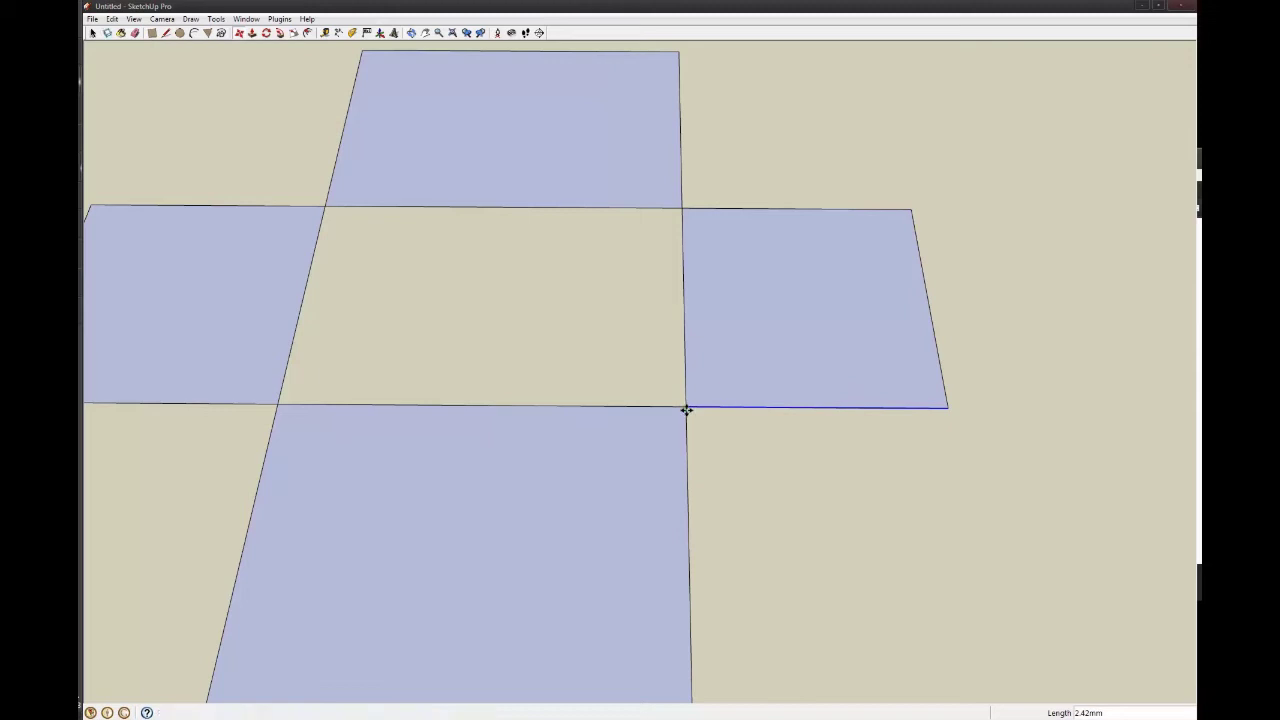
key(space)
scroll(691, 289, down, 5)
- Push/pull the long rectangle up into a solid box
scroll(704, 365, down, 2)
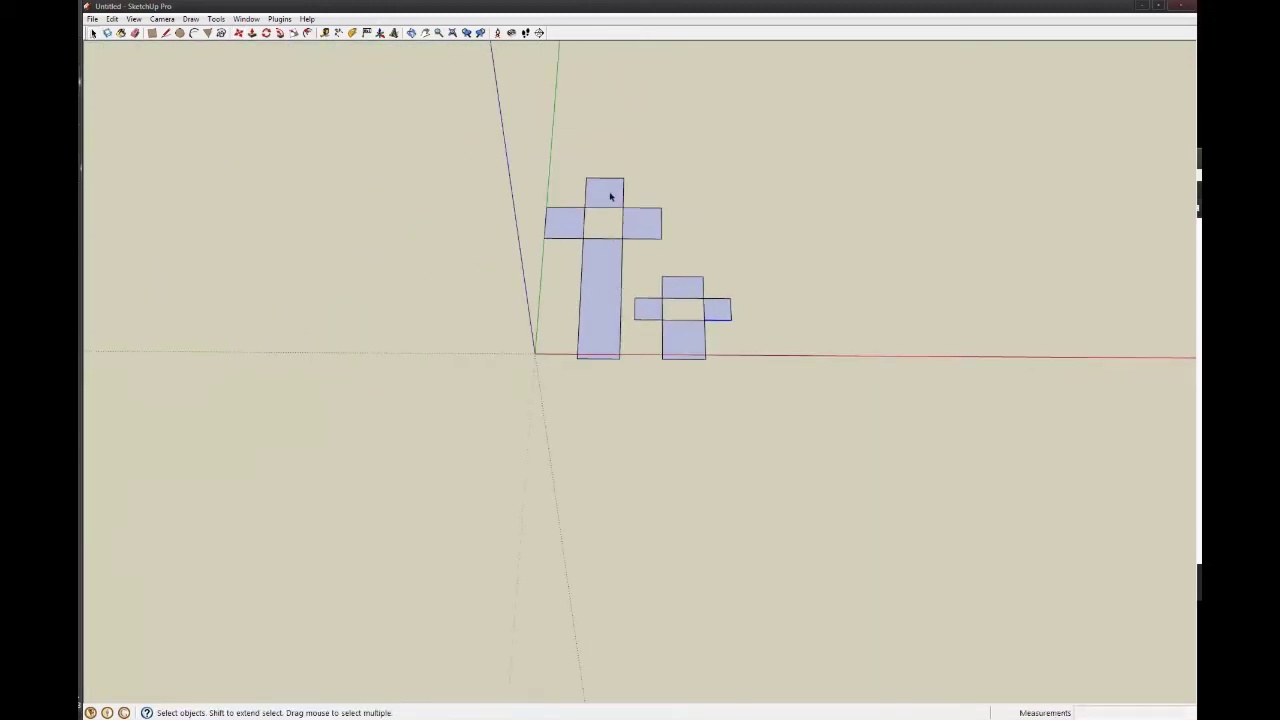
middle_drag(609, 194, 712, 472)
scroll(777, 423, up, 2)
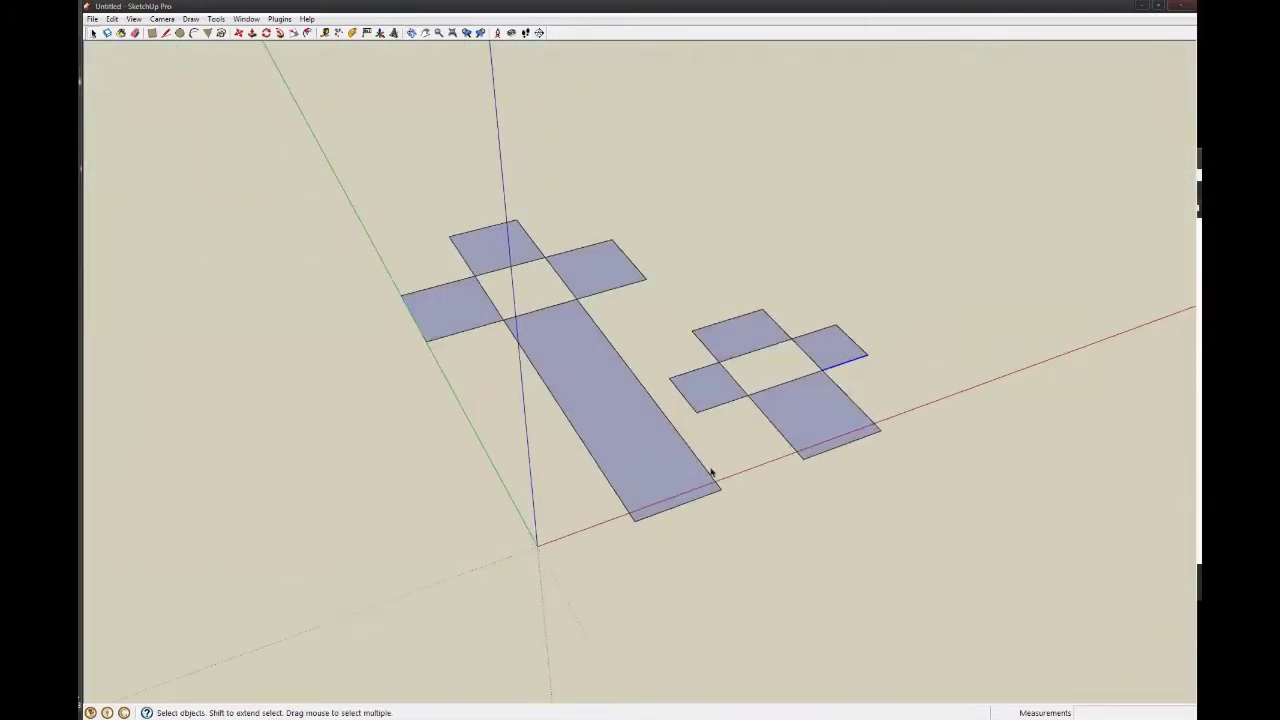
click(580, 363)
middle_drag(583, 434, 624, 460)
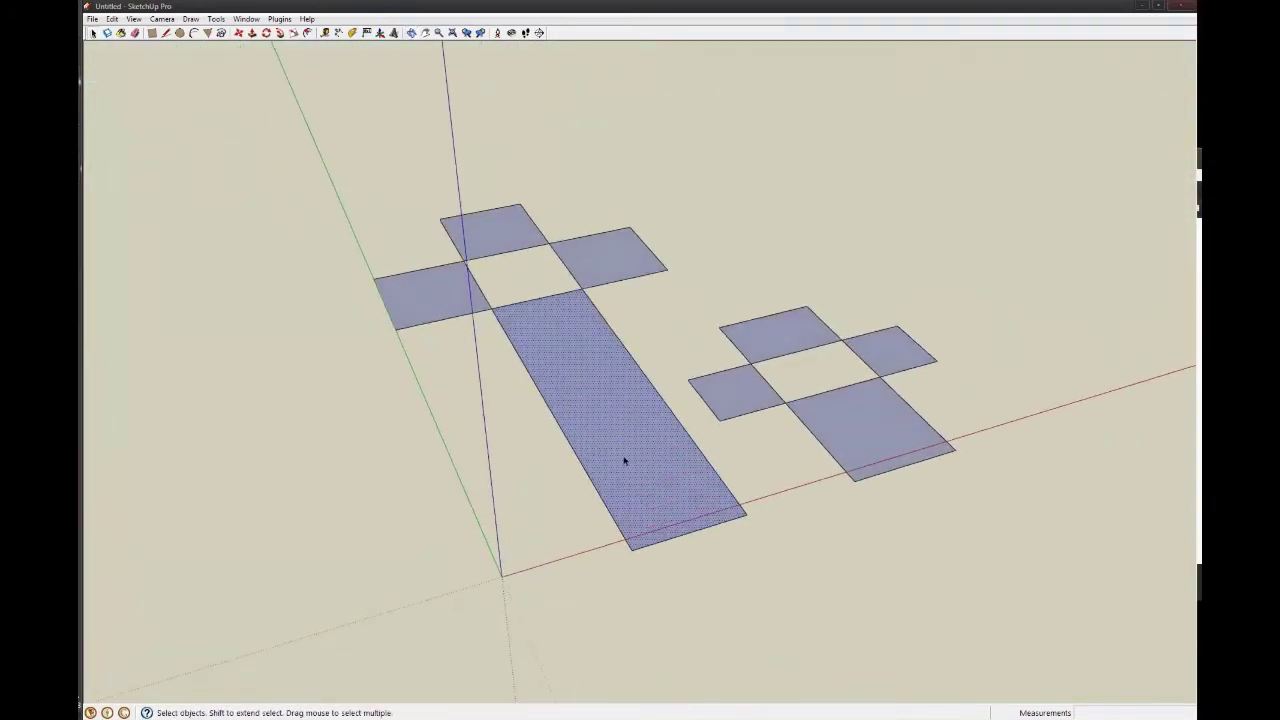
key(p)
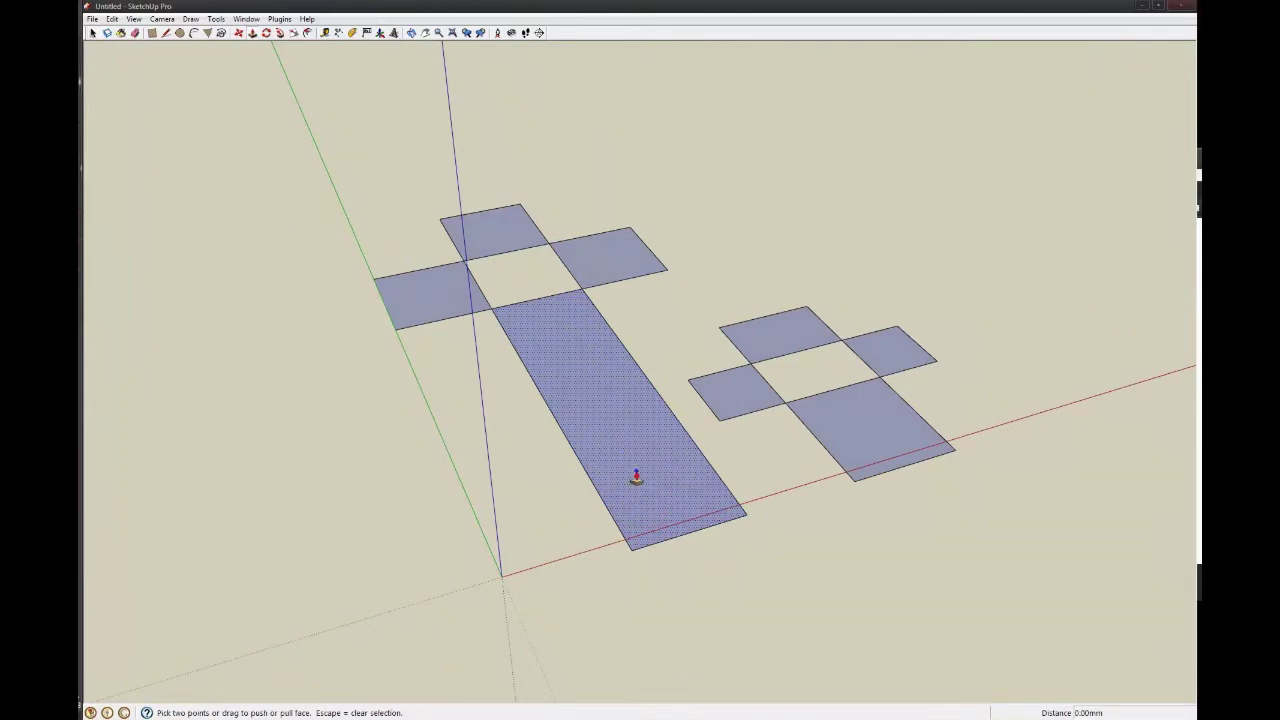
click(636, 477)
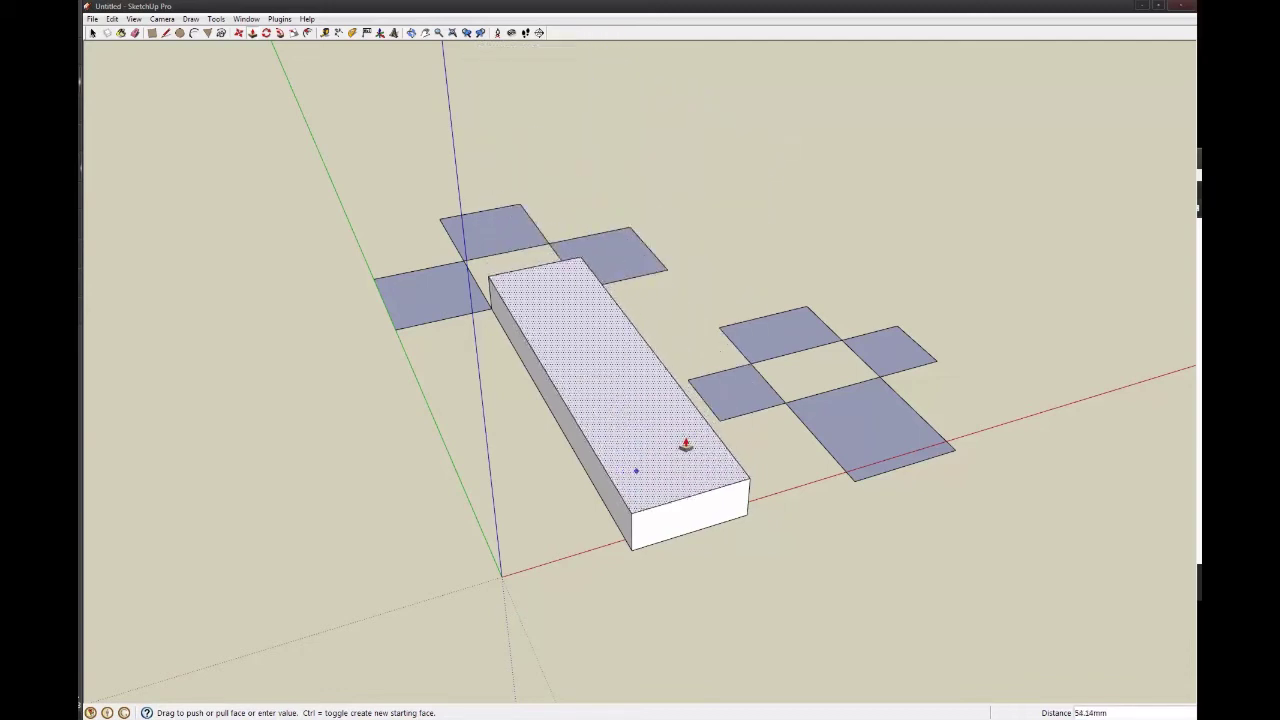
click(681, 405)
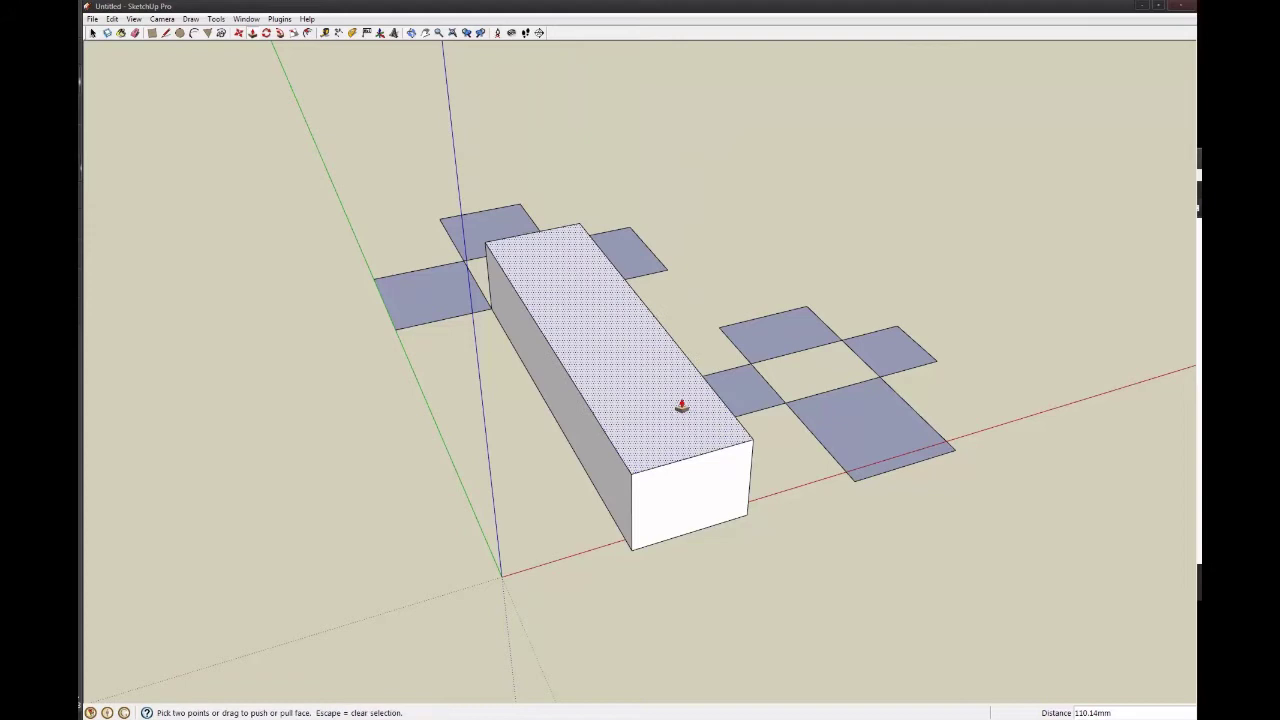
middle_drag(626, 435, 618, 382)
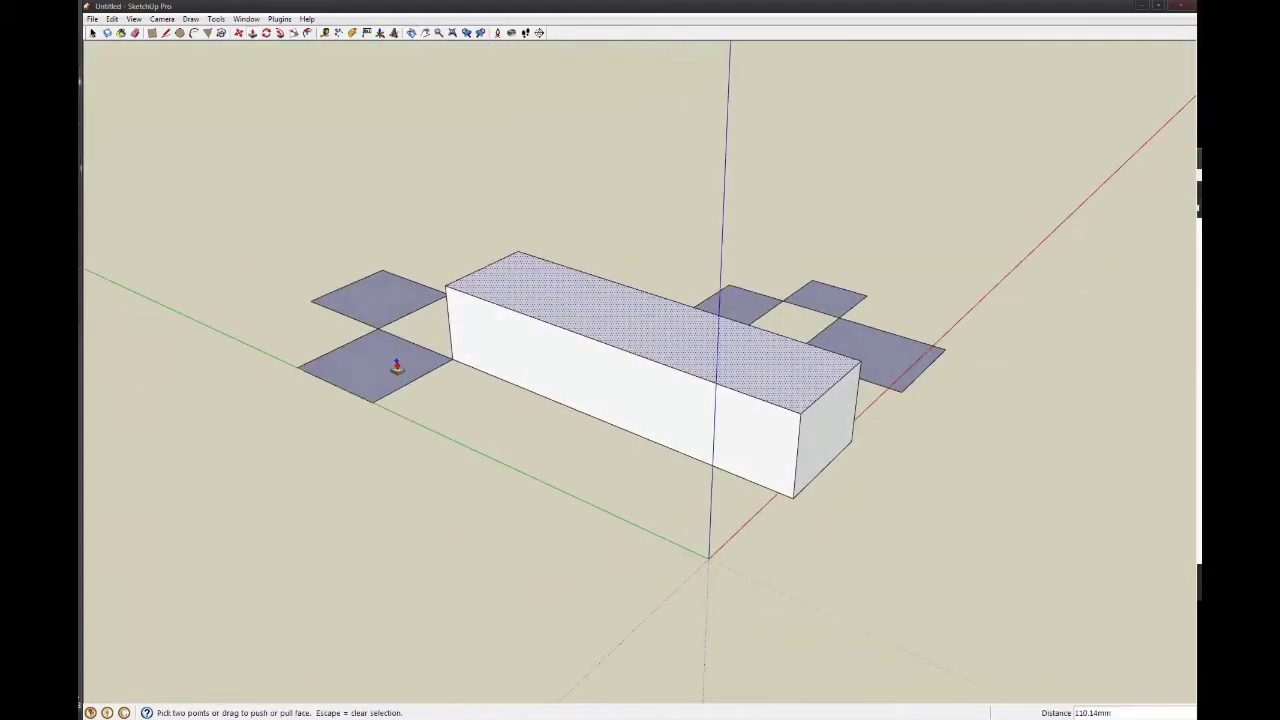
middle_drag(396, 374, 600, 366)
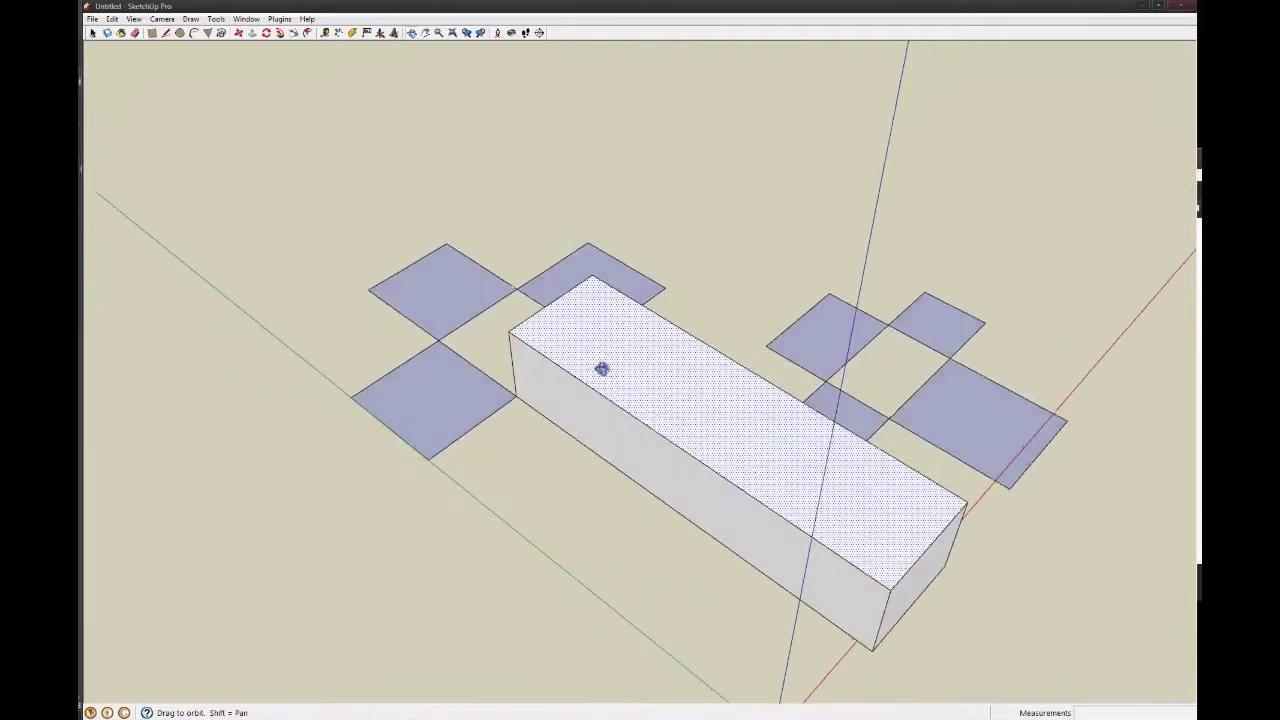
- Extrude the six remaining squares of both crosses to the long box's height
key(space)
click(487, 349)
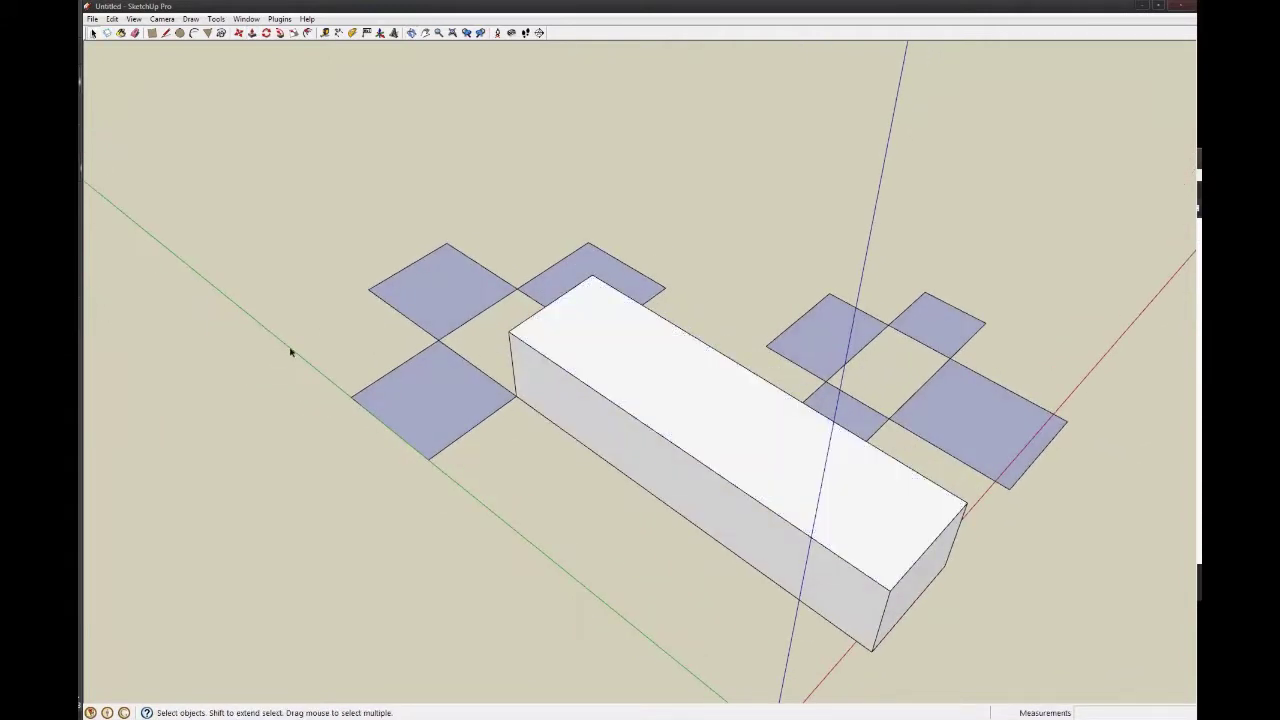
key(p)
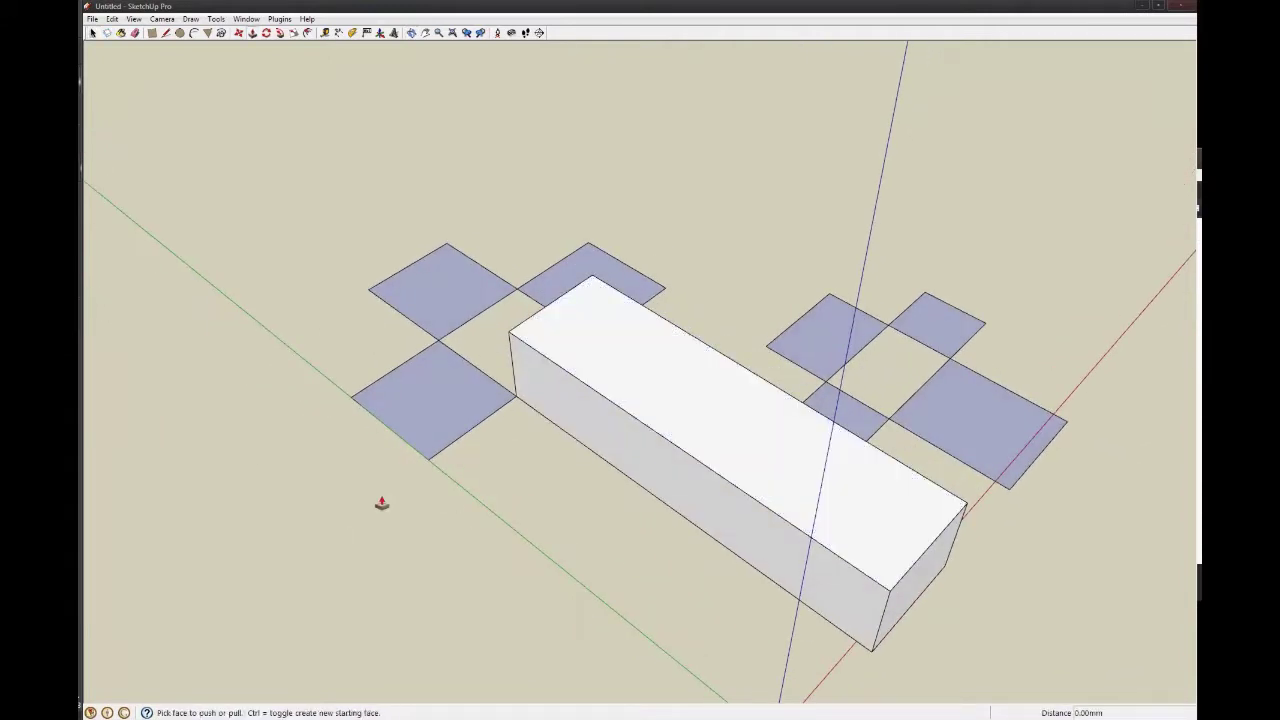
double_click(433, 406)
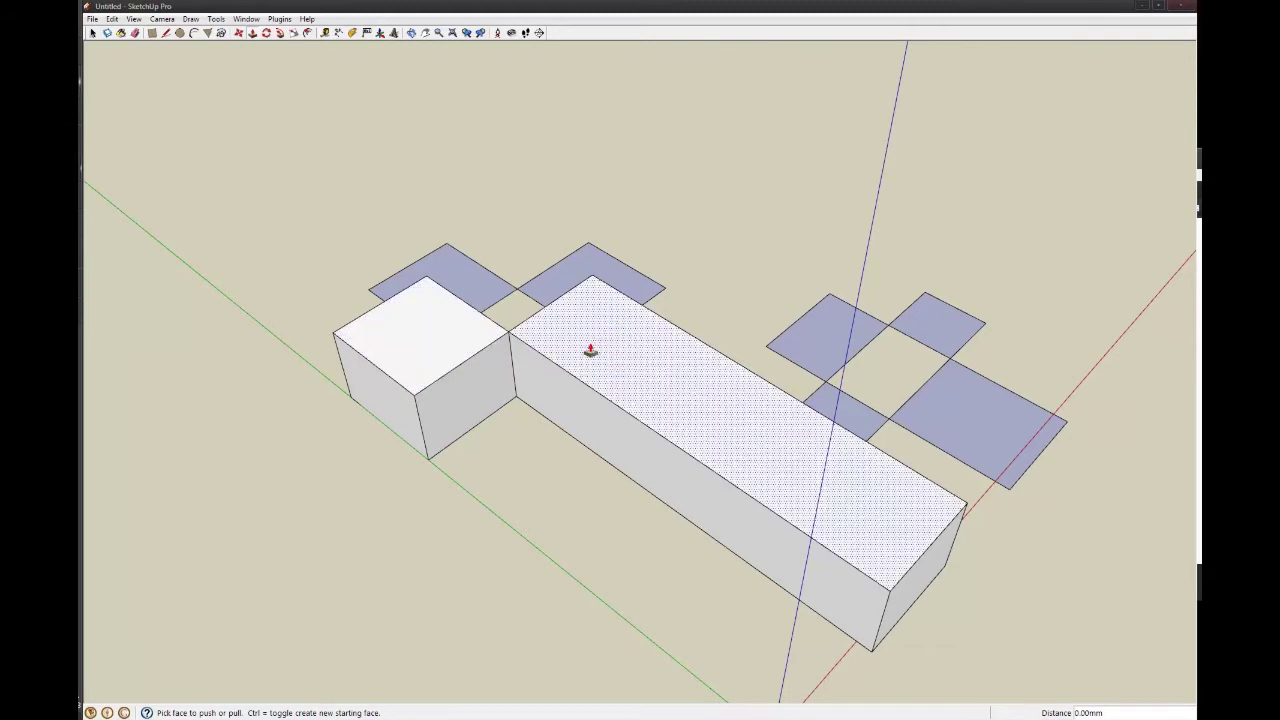
double_click(484, 282)
double_click(560, 286)
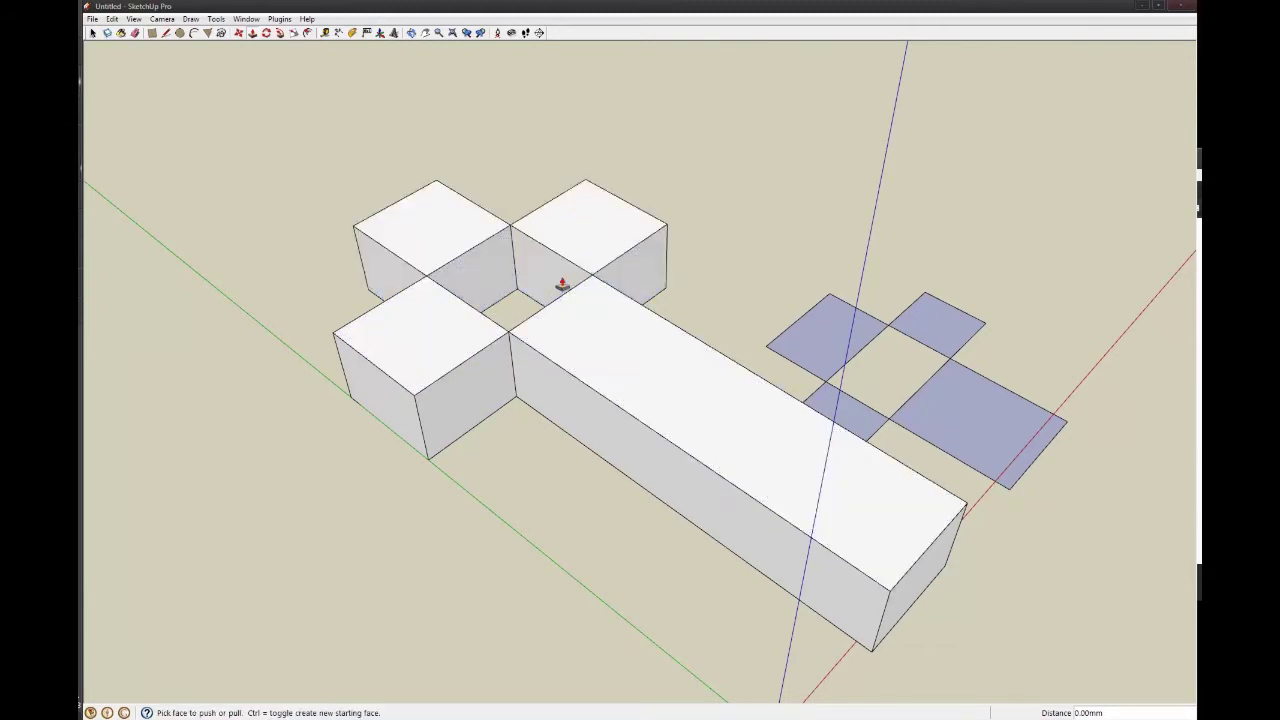
double_click(849, 354)
double_click(903, 338)
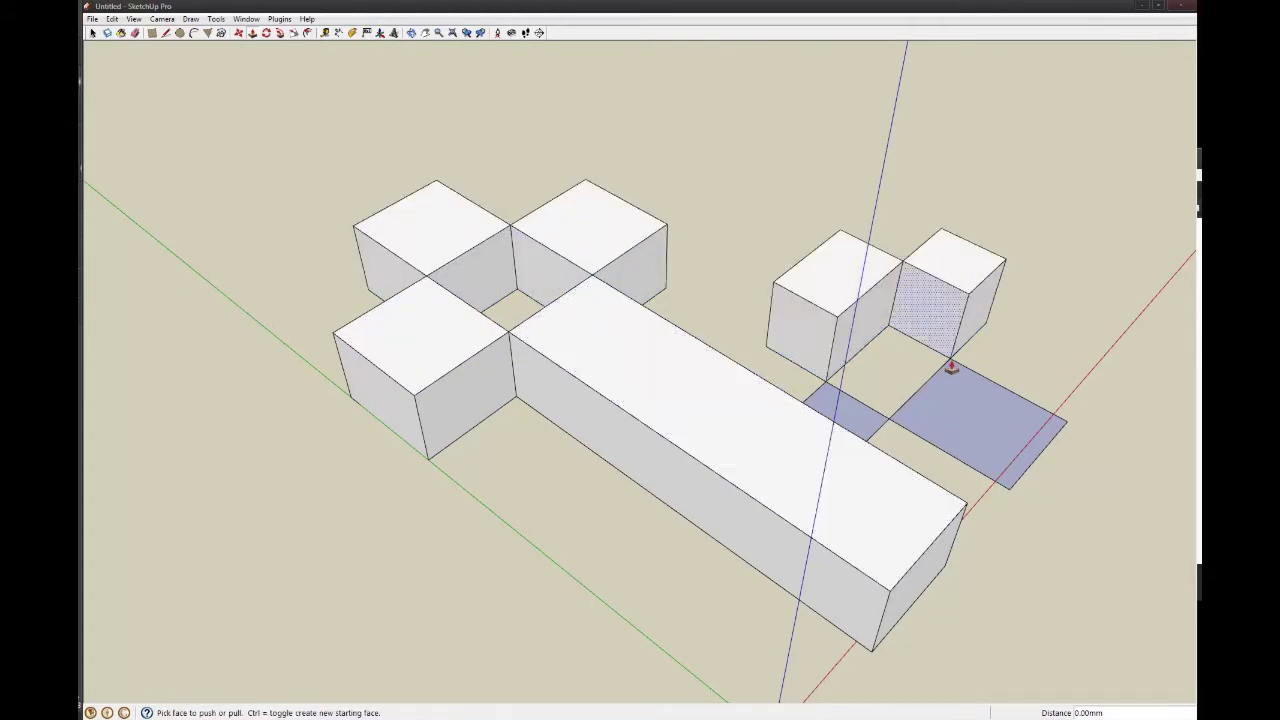
double_click(962, 420)
mouse_move(966, 437)
middle_down()
mouse_move(703, 411)
mouse_move(780, 497)
middle_up()
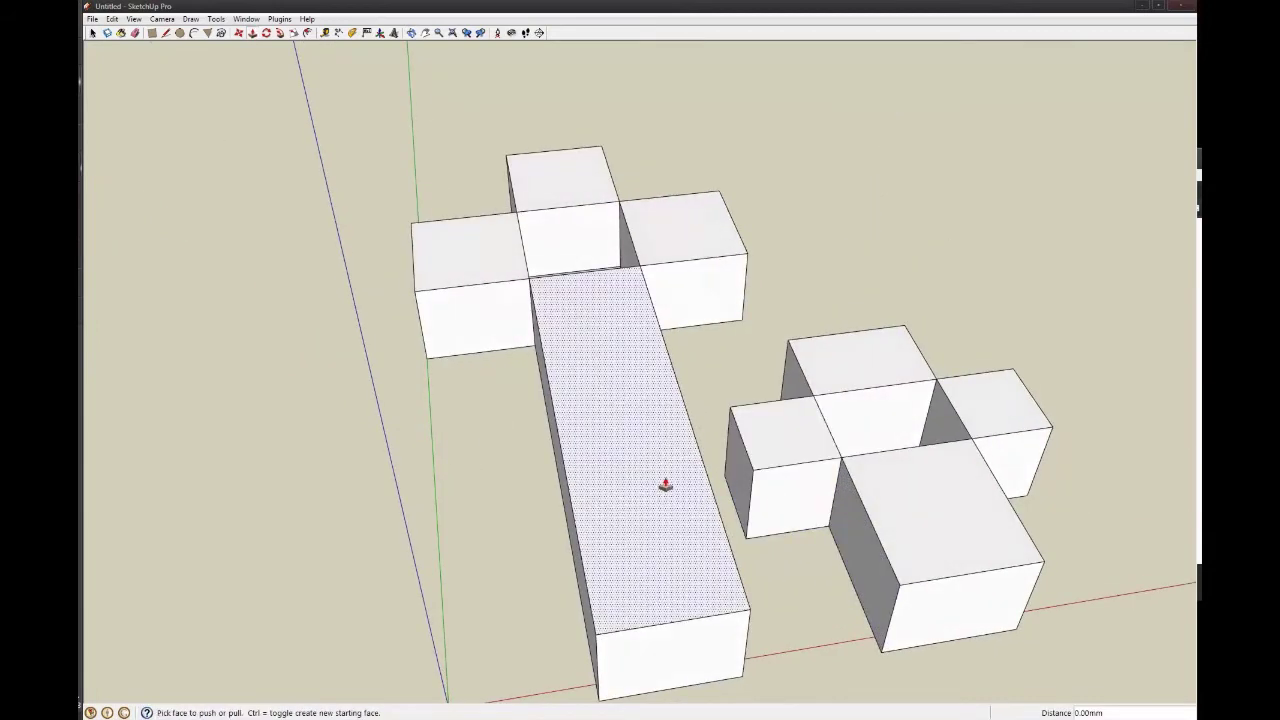
- Window-select the three left boxes and add the long box to the selection
mouse_move(663, 489)
middle_down()
mouse_move(505, 558)
mouse_move(556, 459)
mouse_move(182, 126)
mouse_move(200, 366)
mouse_move(183, 81)
mouse_move(569, 374)
mouse_move(909, 246)
mouse_move(950, 420)
mouse_move(726, 511)
mouse_move(717, 554)
mouse_move(786, 385)
middle_up()
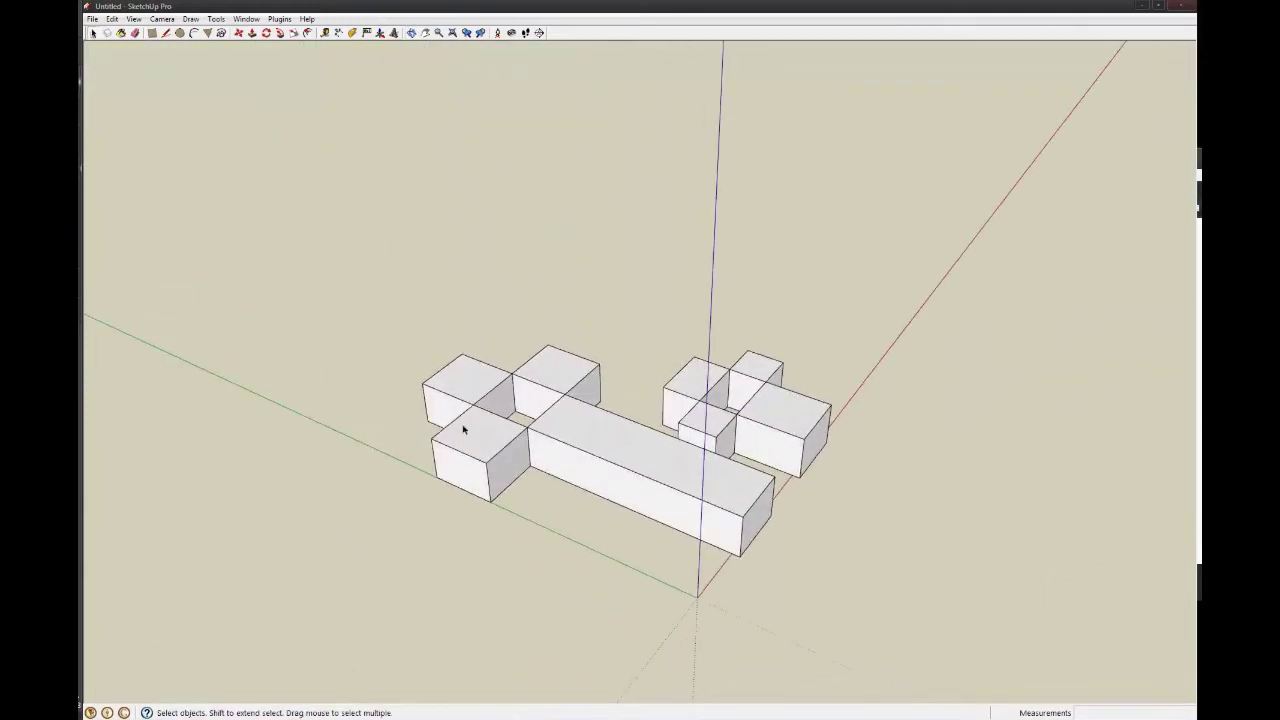
drag(403, 360, 609, 535)
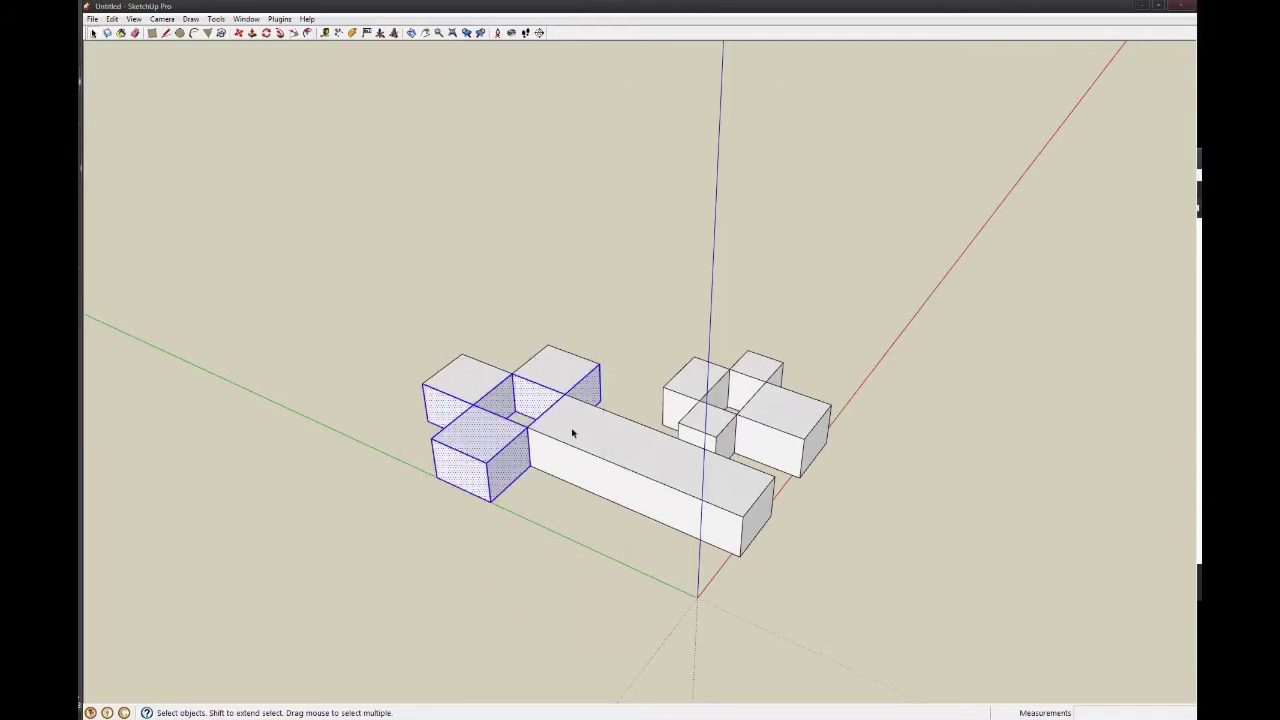
drag(452, 341, 450, 338)
drag(346, 297, 612, 545)
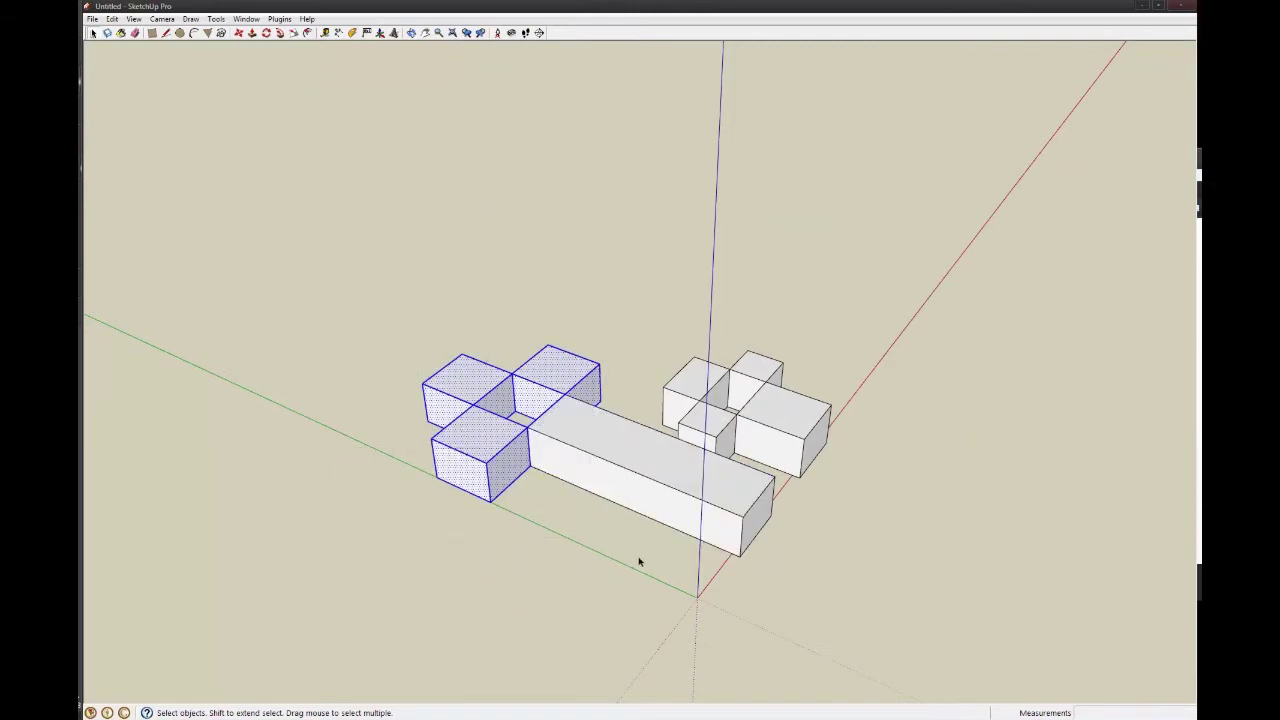
drag(363, 262, 363, 262)
middle_drag(555, 443, 565, 485)
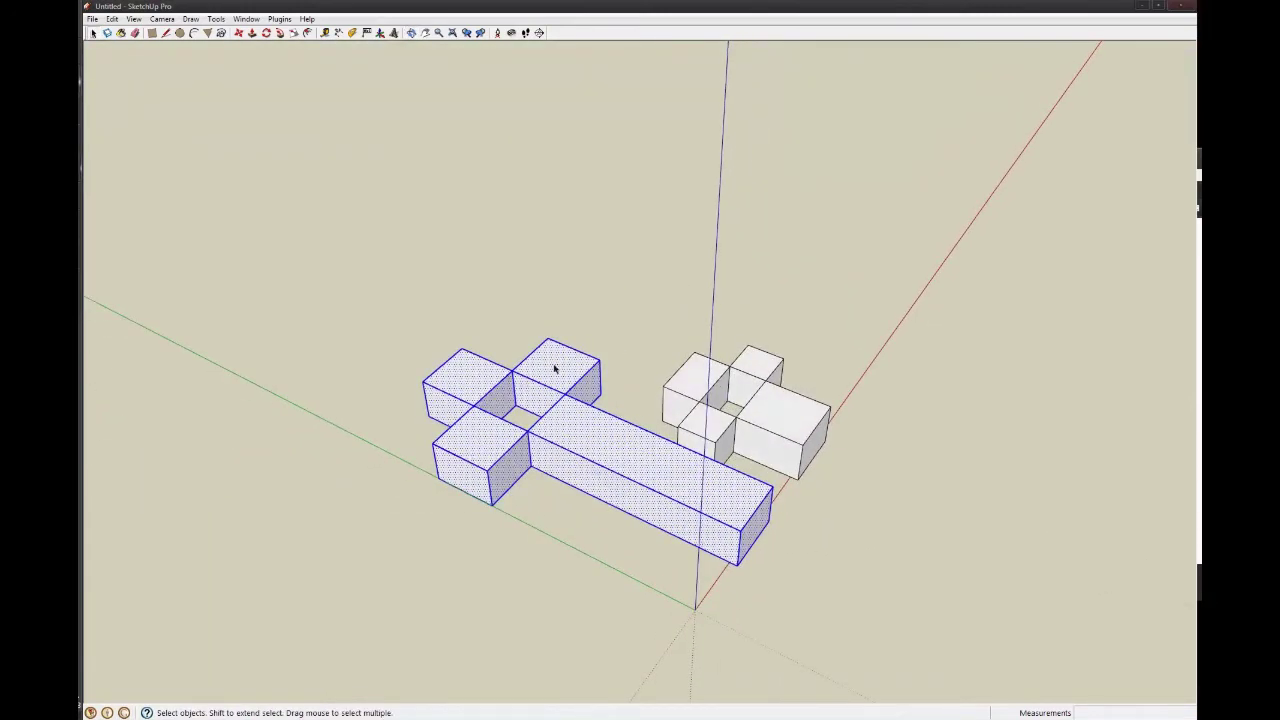
middle_drag(555, 369, 571, 441)
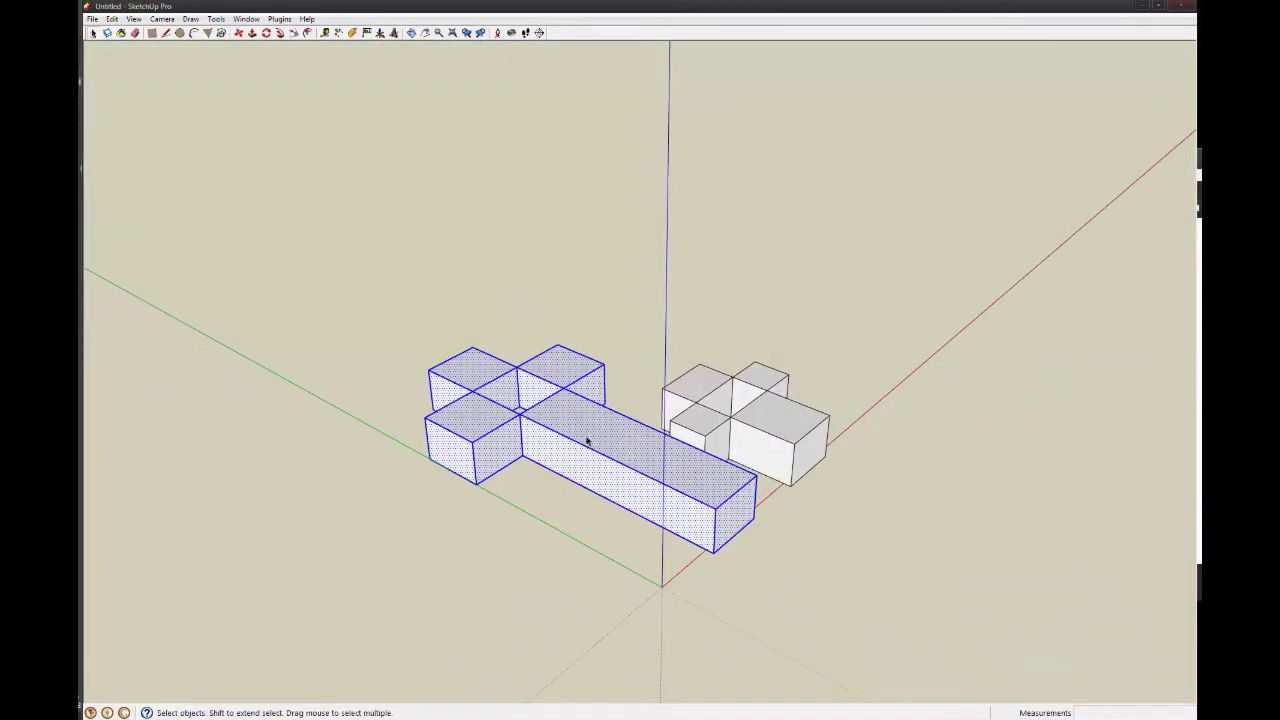
middle_drag(638, 470, 625, 520)
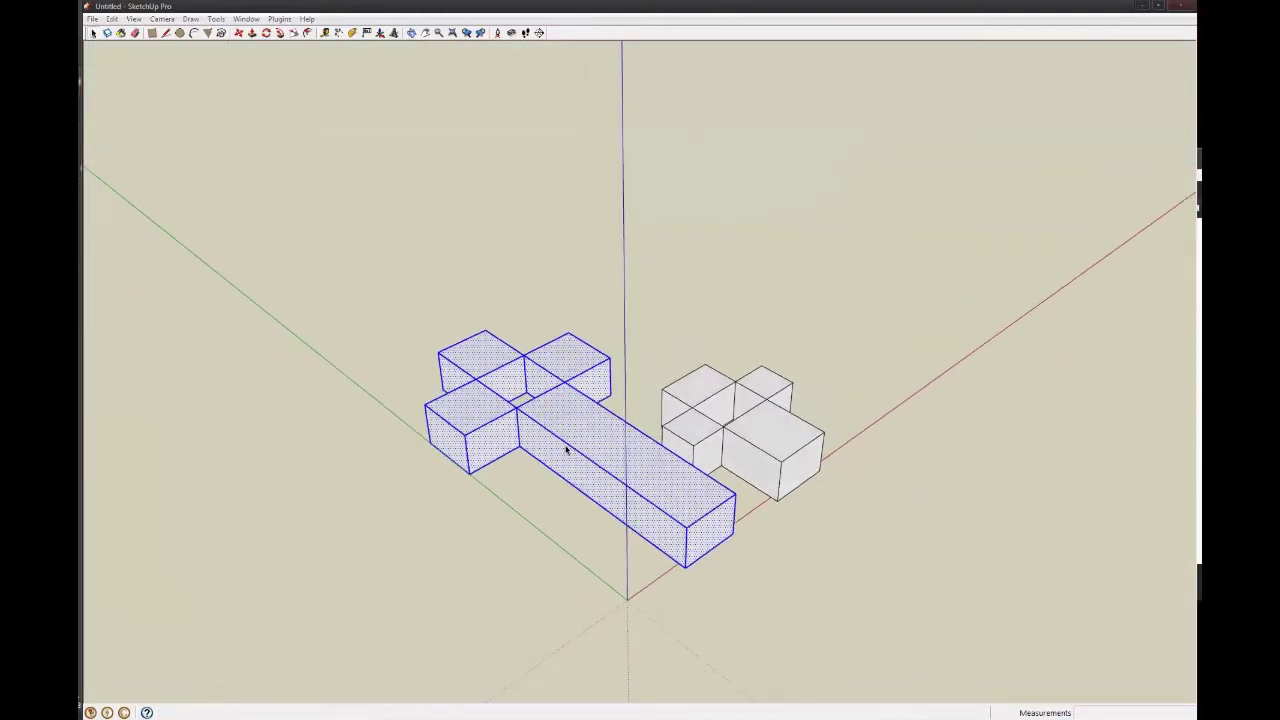
- Turn the selected large-cross blocks into one component with G and Create, after one cancelled try
key(g)
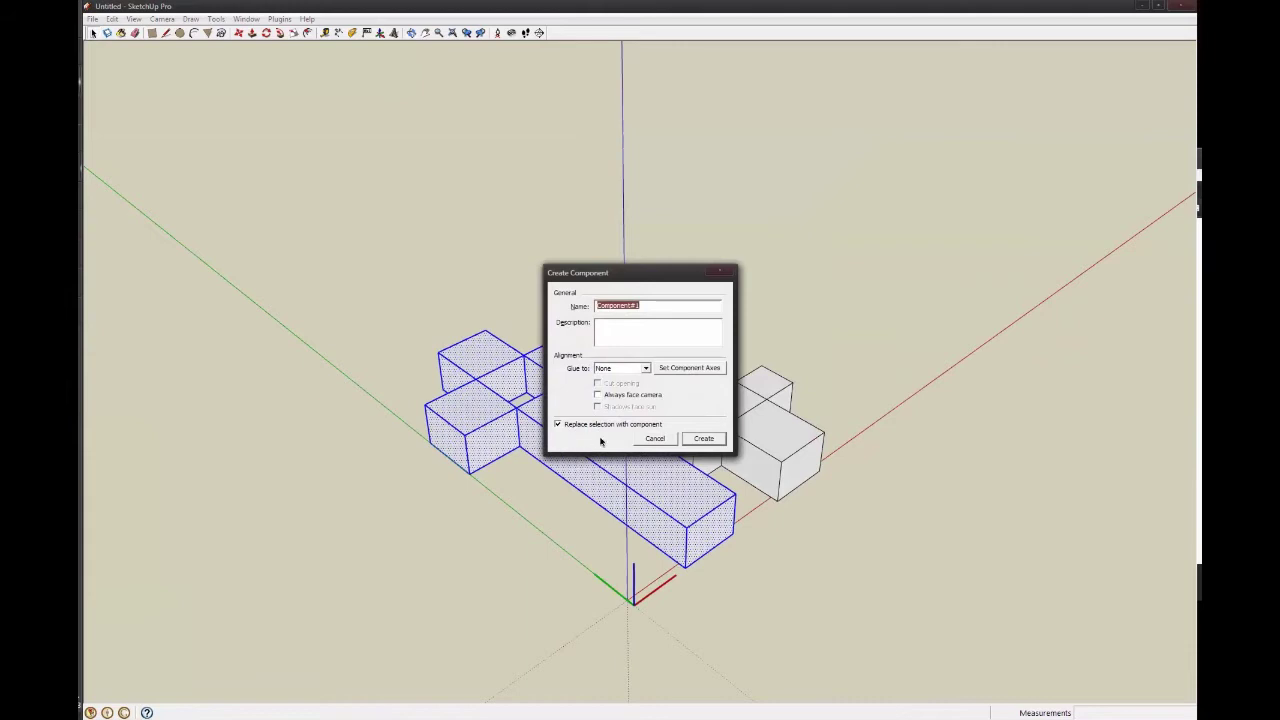
click(652, 439)
middle_drag(643, 477, 637, 355)
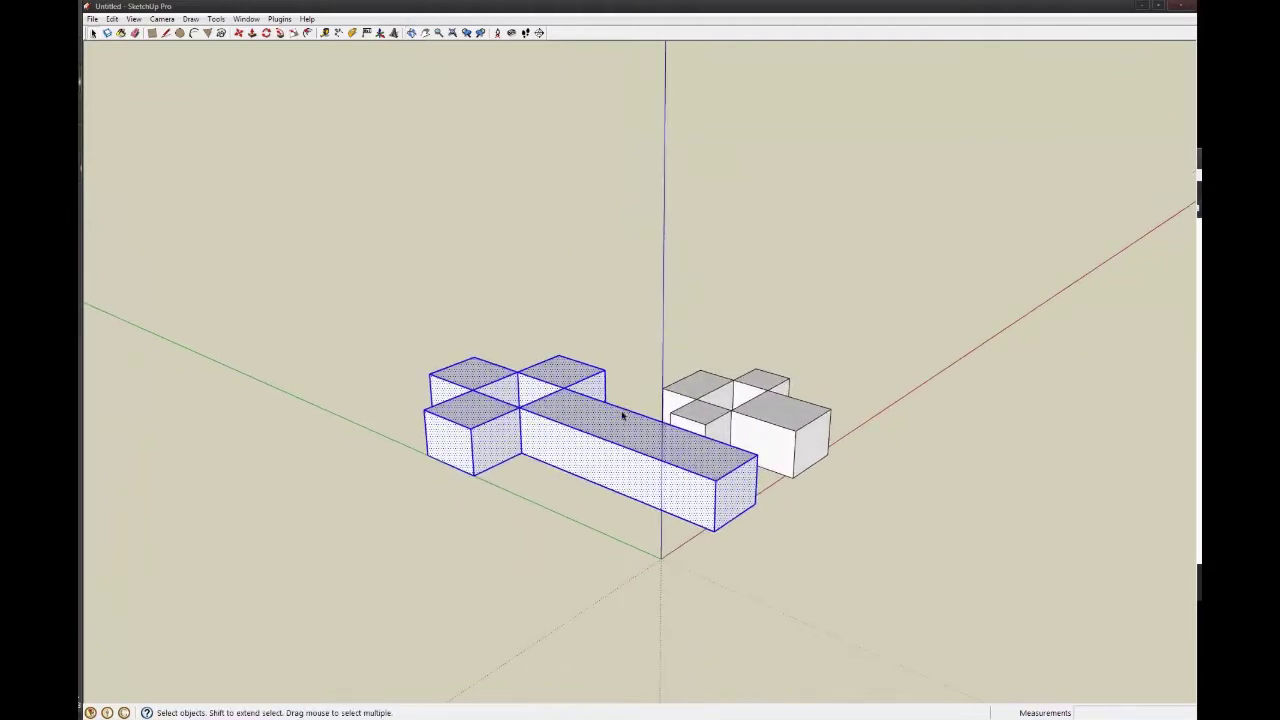
middle_drag(622, 415, 571, 443)
key(g)
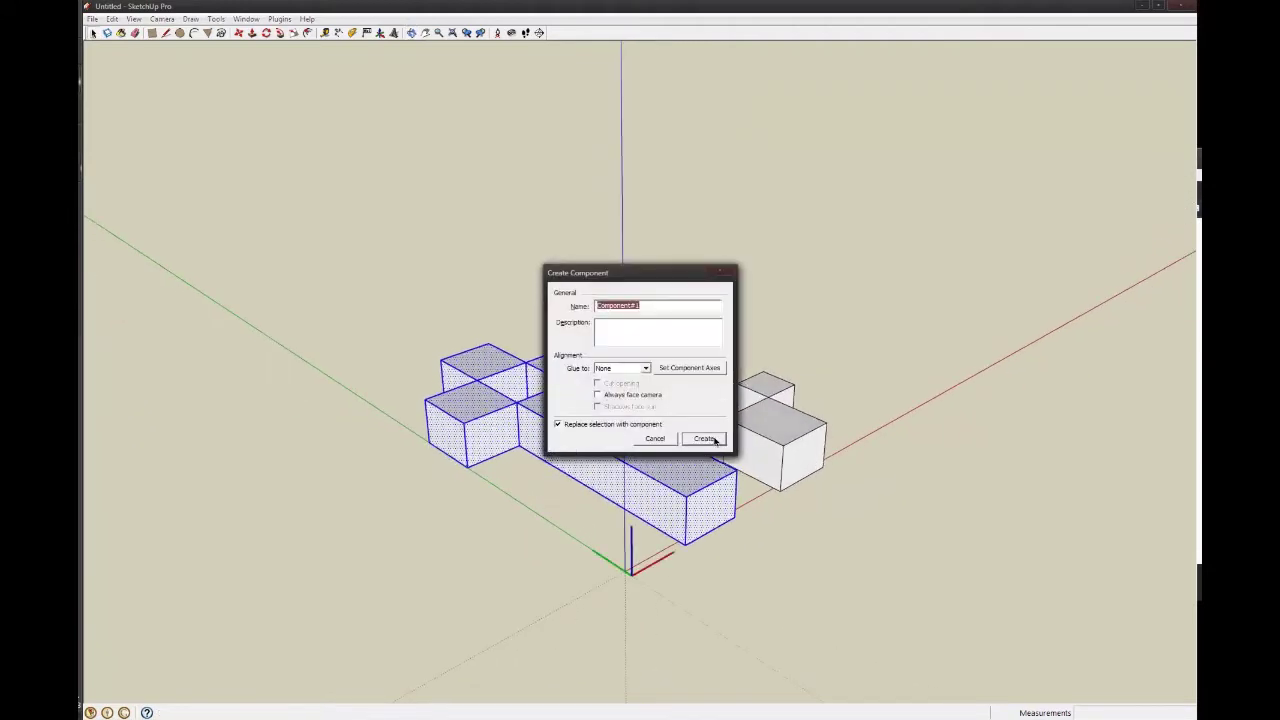
click(715, 441)
mouse_move(700, 463)
middle_down()
mouse_move(591, 537)
mouse_move(606, 549)
mouse_move(646, 440)
mouse_move(663, 477)
mouse_move(719, 459)
middle_up()
- Copy the cross component straight up to float about 276.80mm above the original cluster
key(m)
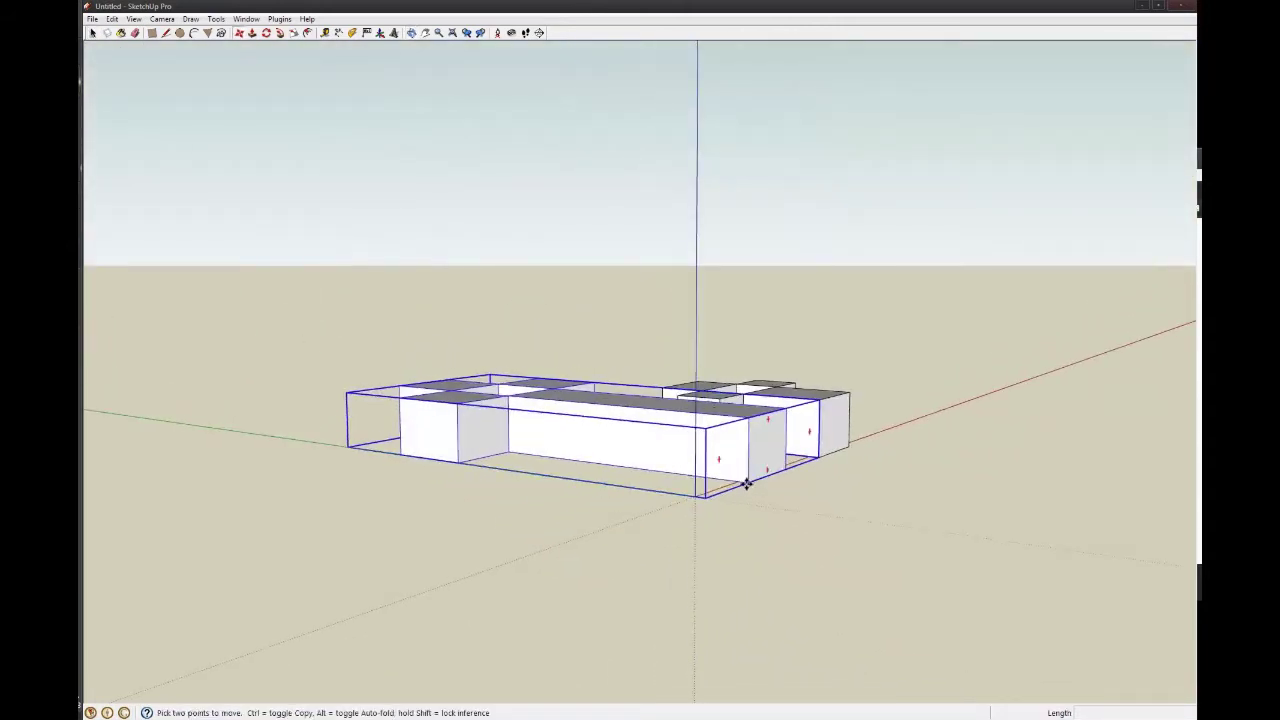
click(748, 483)
key(ctrl)
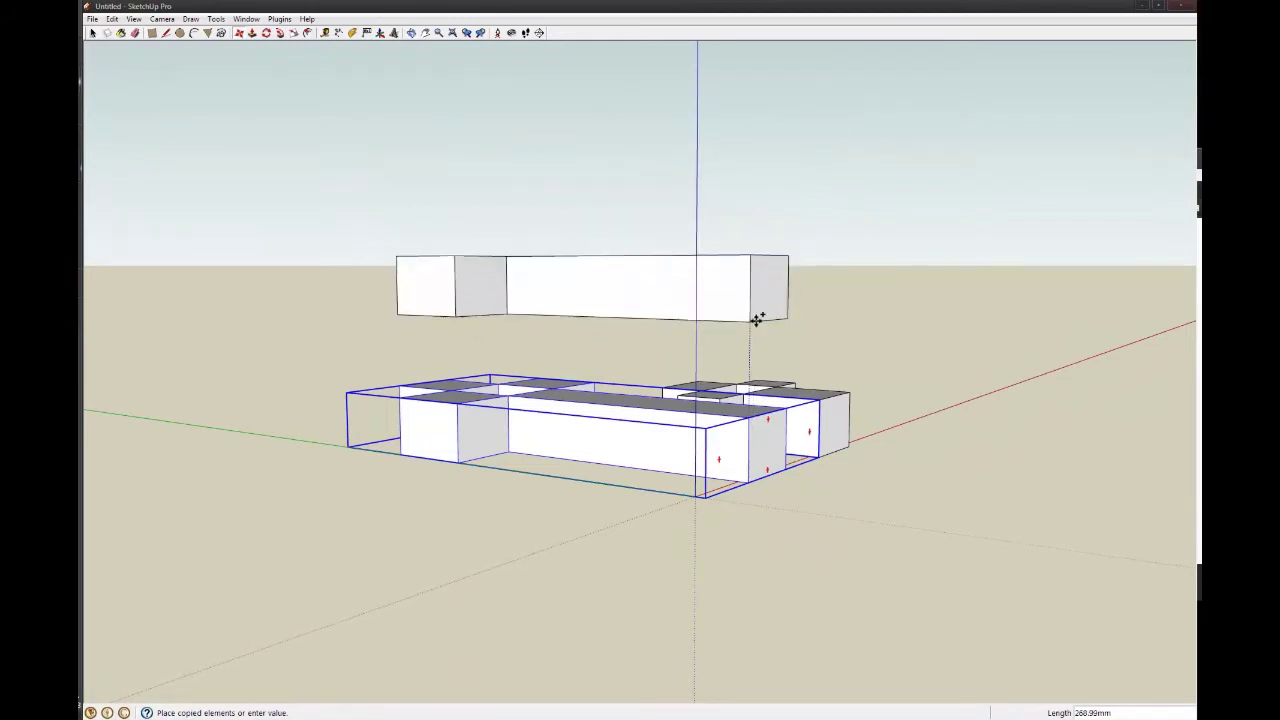
click(752, 318)
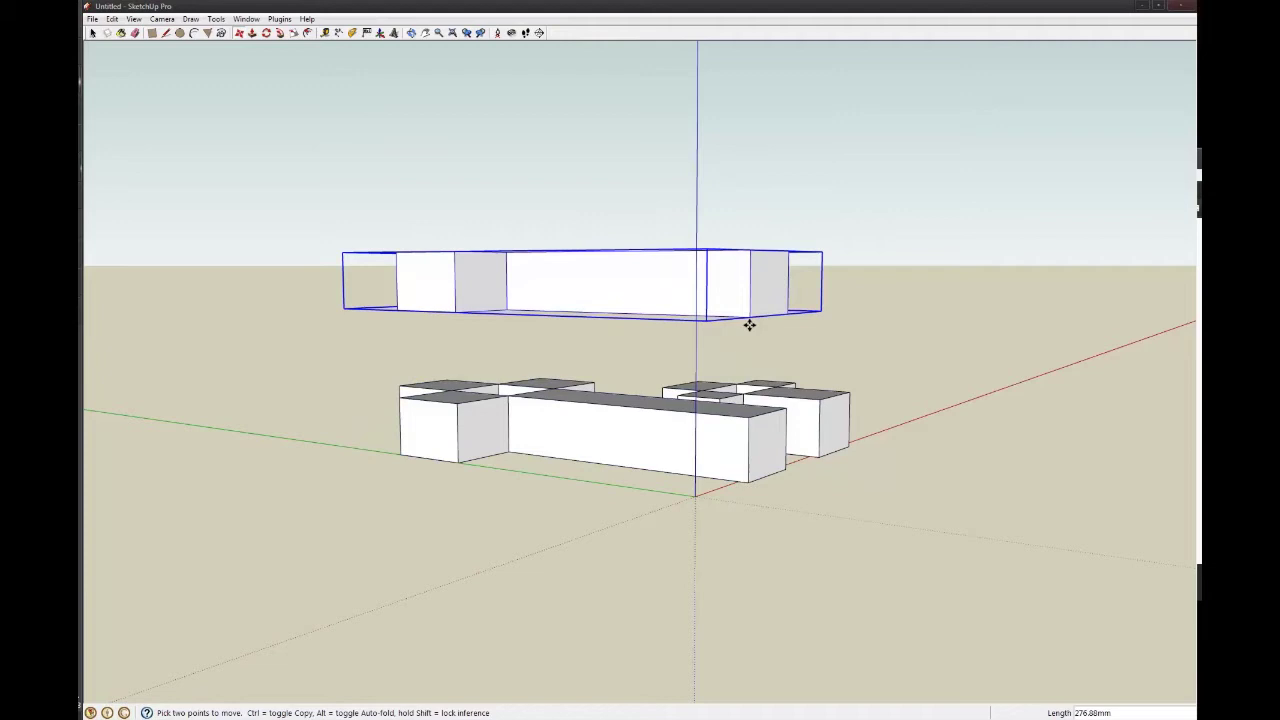
middle_drag(720, 259, 593, 426)
key(s)
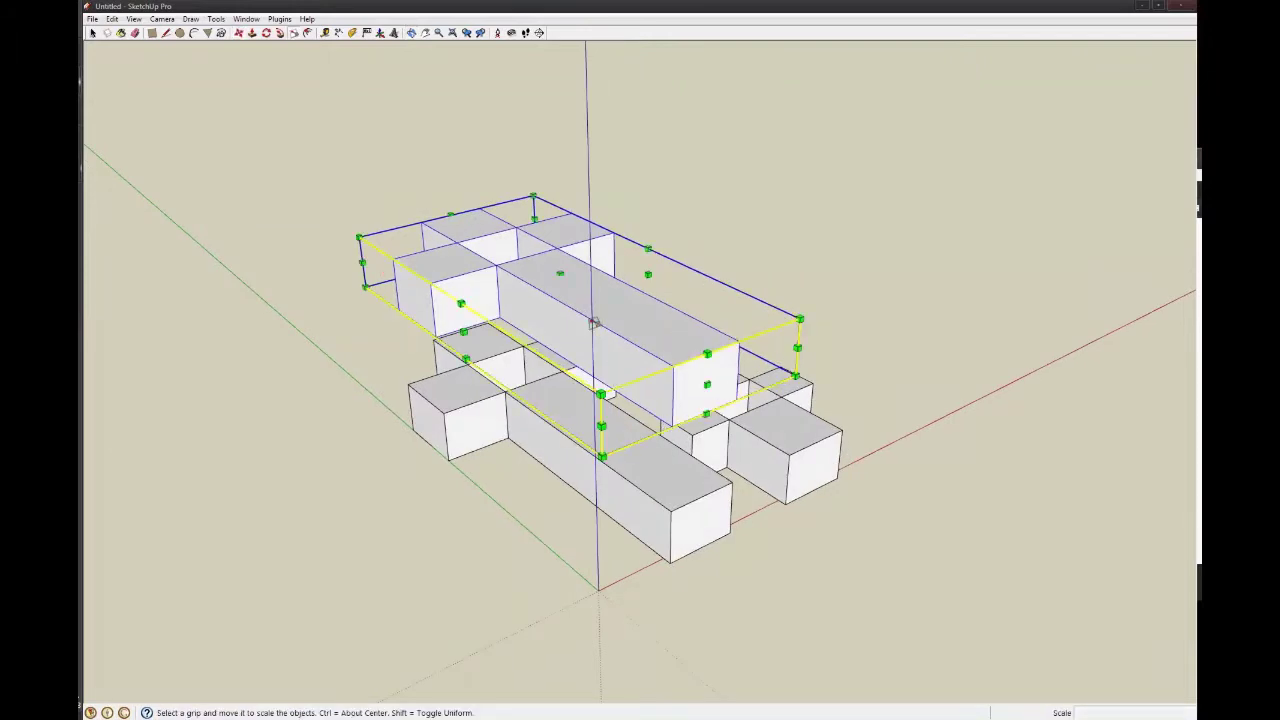
drag(535, 197, 540, 278)
key(space)
middle_drag(609, 423, 787, 465)
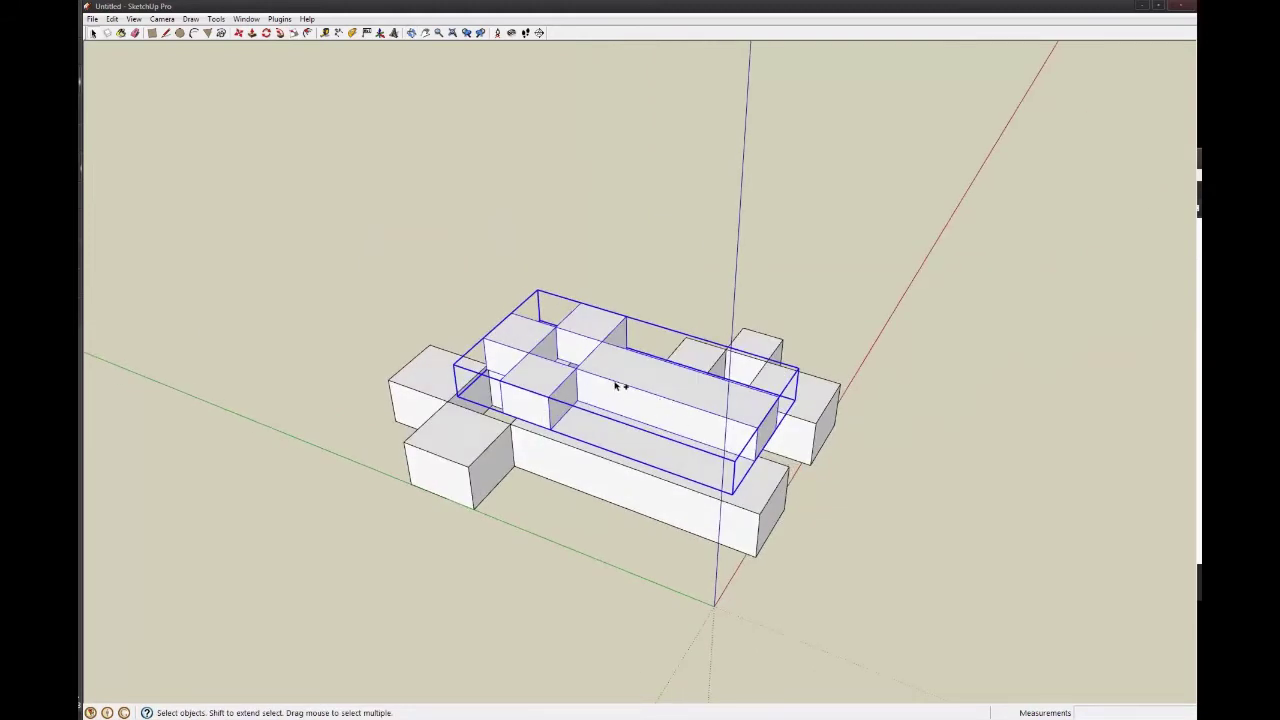
middle_drag(618, 386, 526, 320)
double_click(580, 334)
key(ctrl+a)
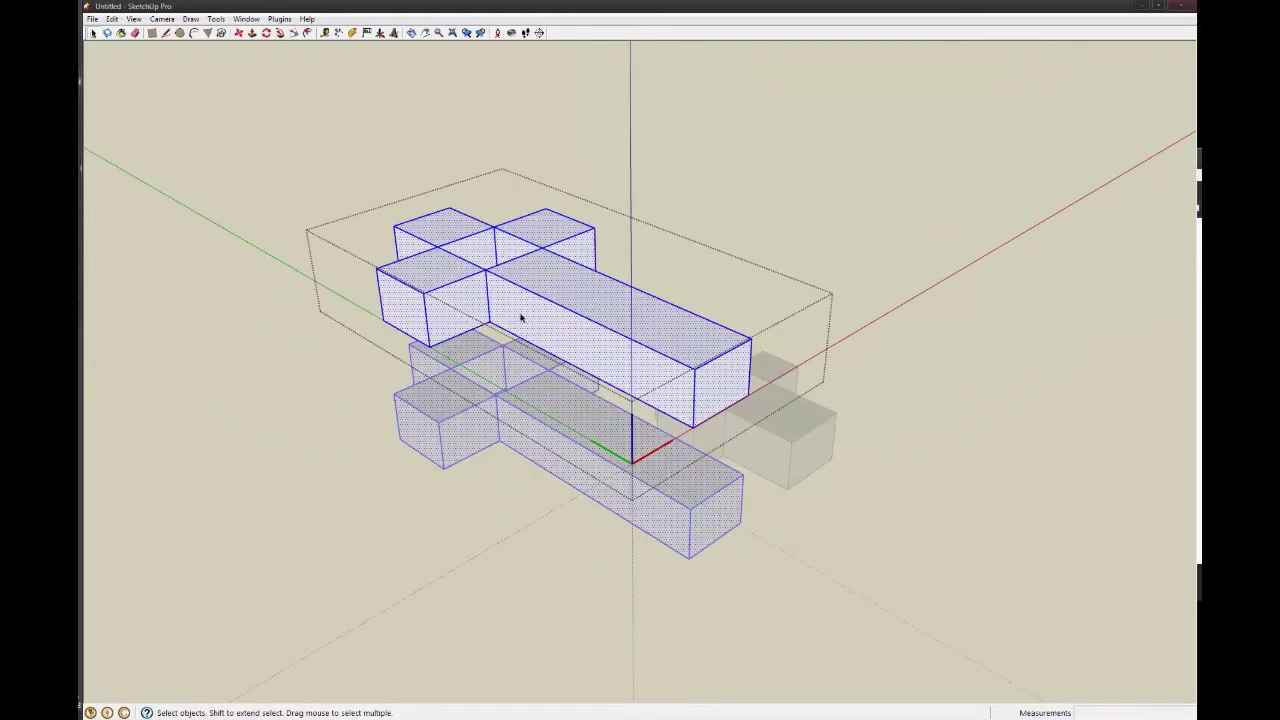
key(s)
drag(500, 190, 564, 323)
key(Escape)
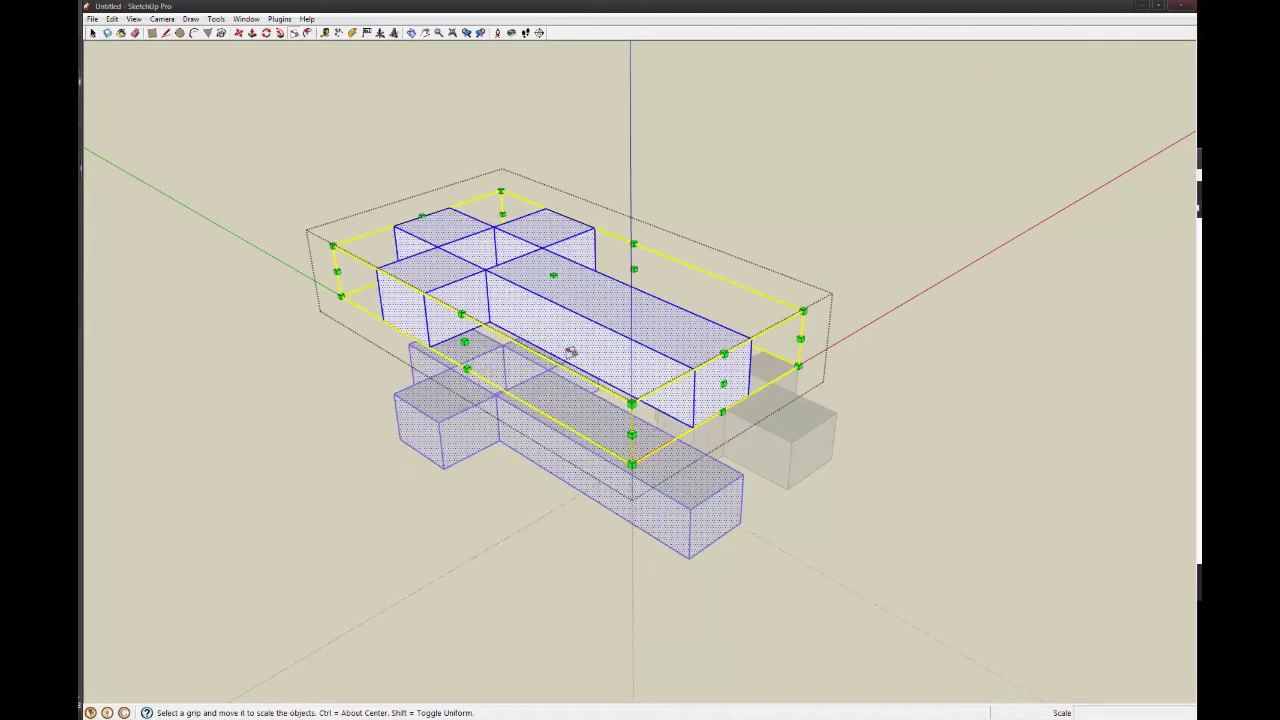
middle_drag(570, 350, 537, 437)
key(space)
click(683, 343)
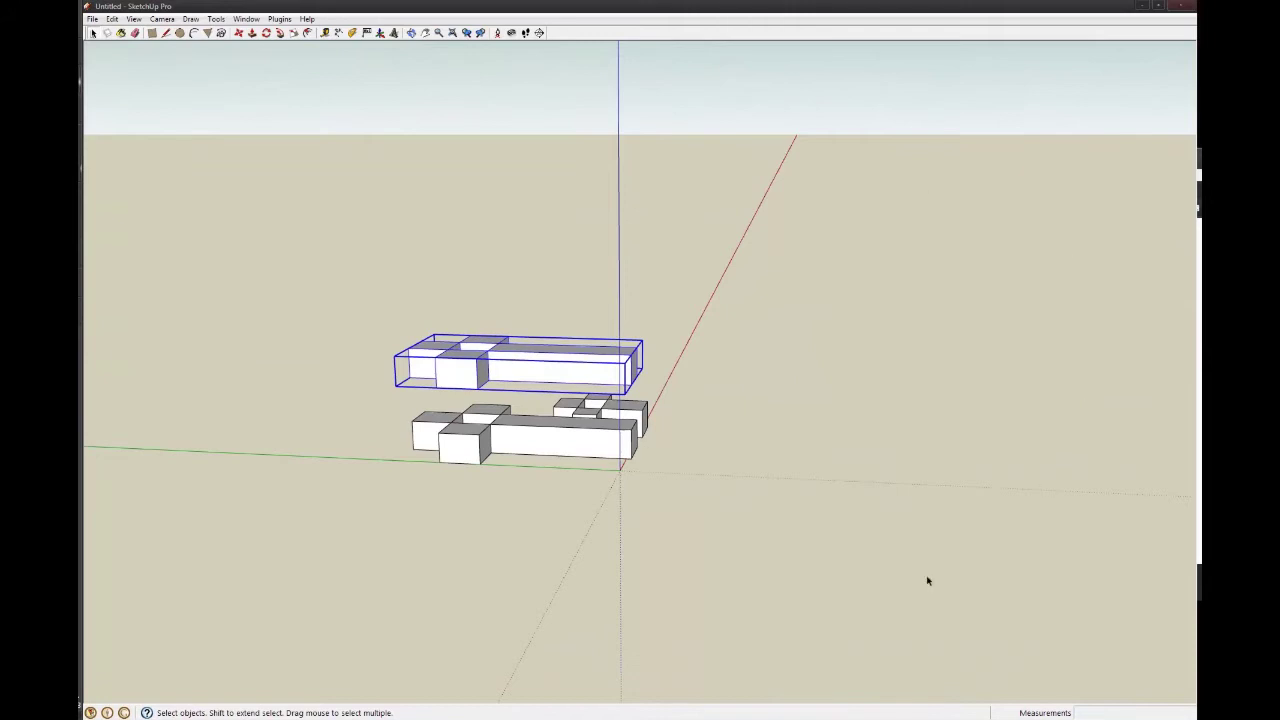
- Lower the copied cross component so it overlaps the original blocks and projects above them
scroll(572, 355, up, 5)
middle_drag(497, 354, 318, 443)
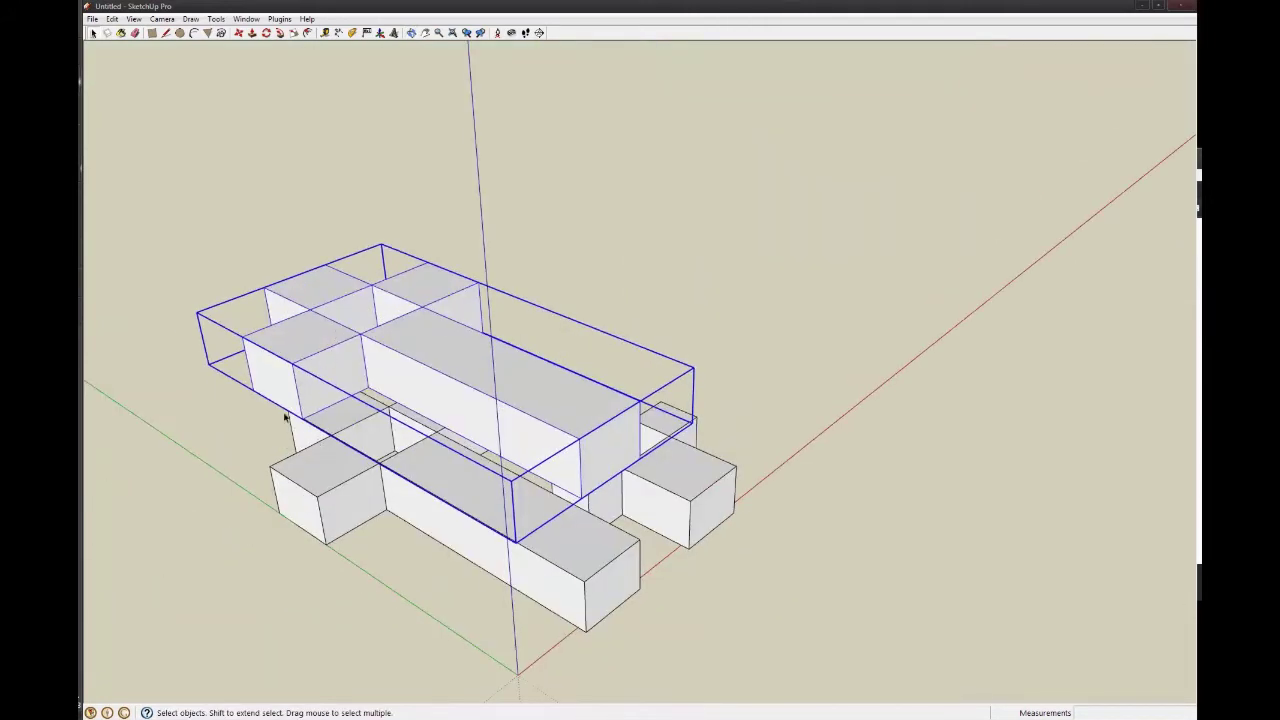
scroll(422, 330, down, 4)
middle_drag(437, 343, 516, 411)
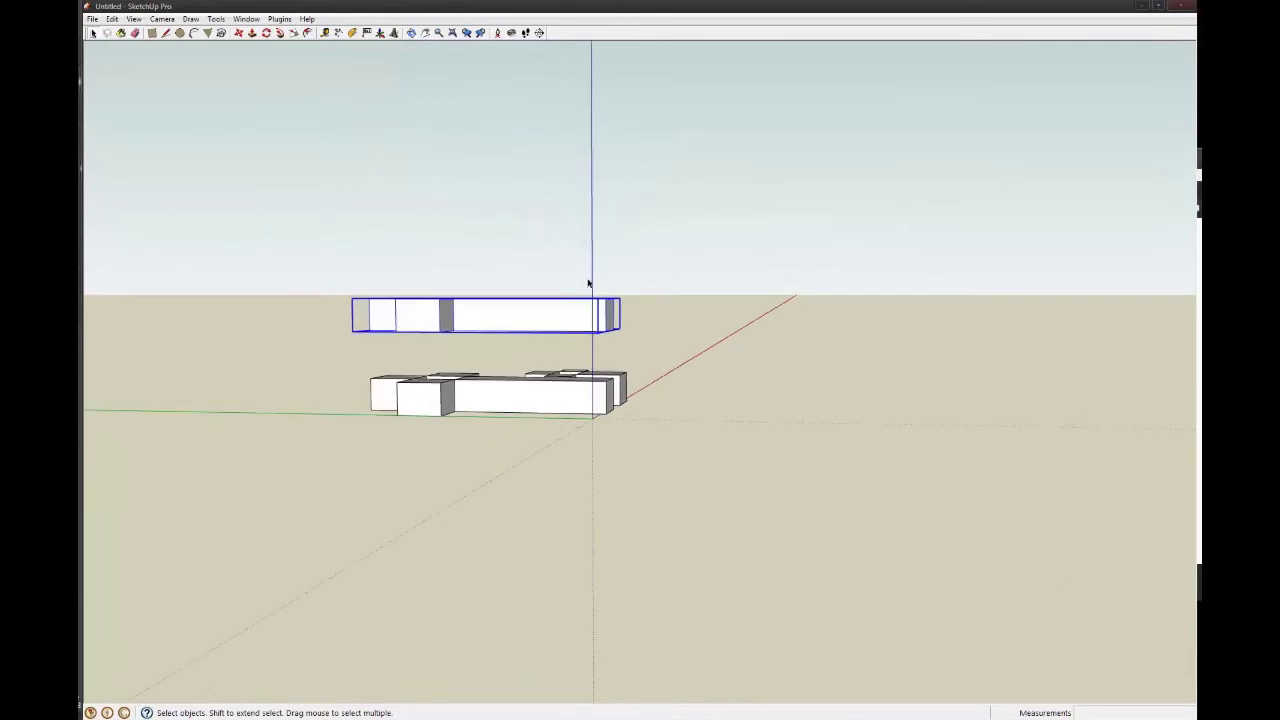
middle_drag(589, 283, 546, 300)
scroll(590, 320, up, 3)
middle_drag(634, 343, 643, 390)
key(m)
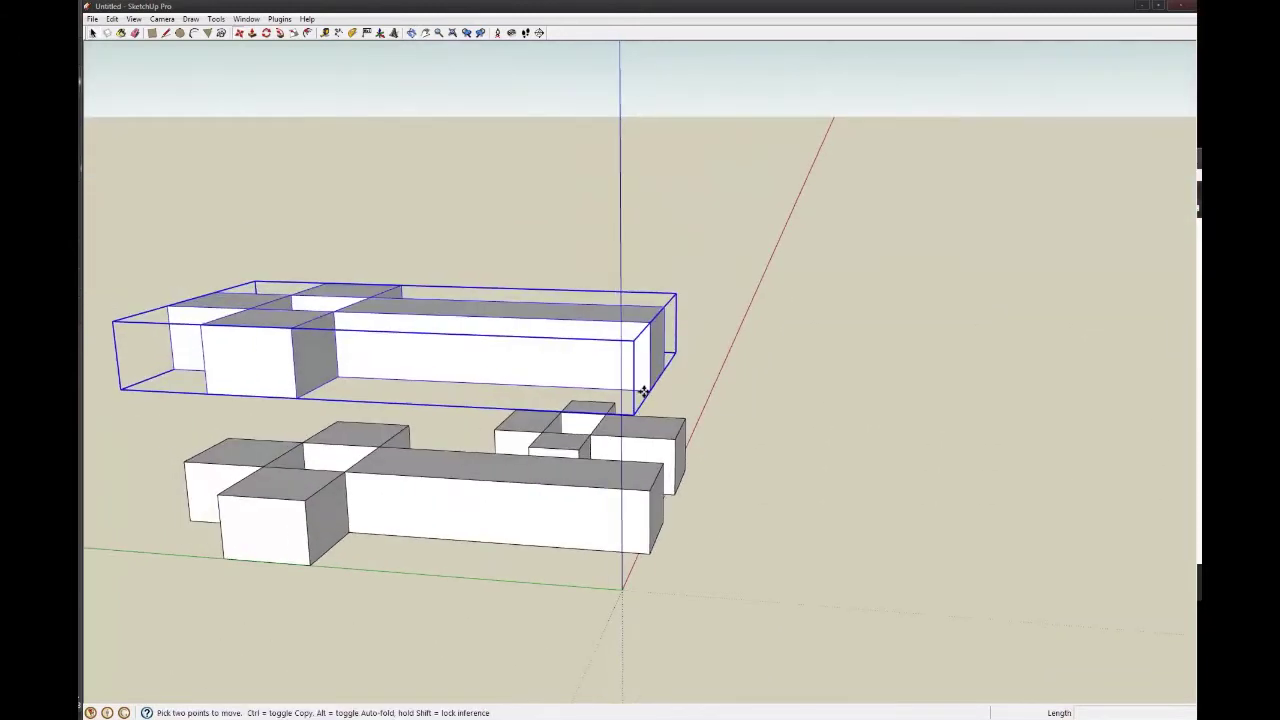
click(647, 389)
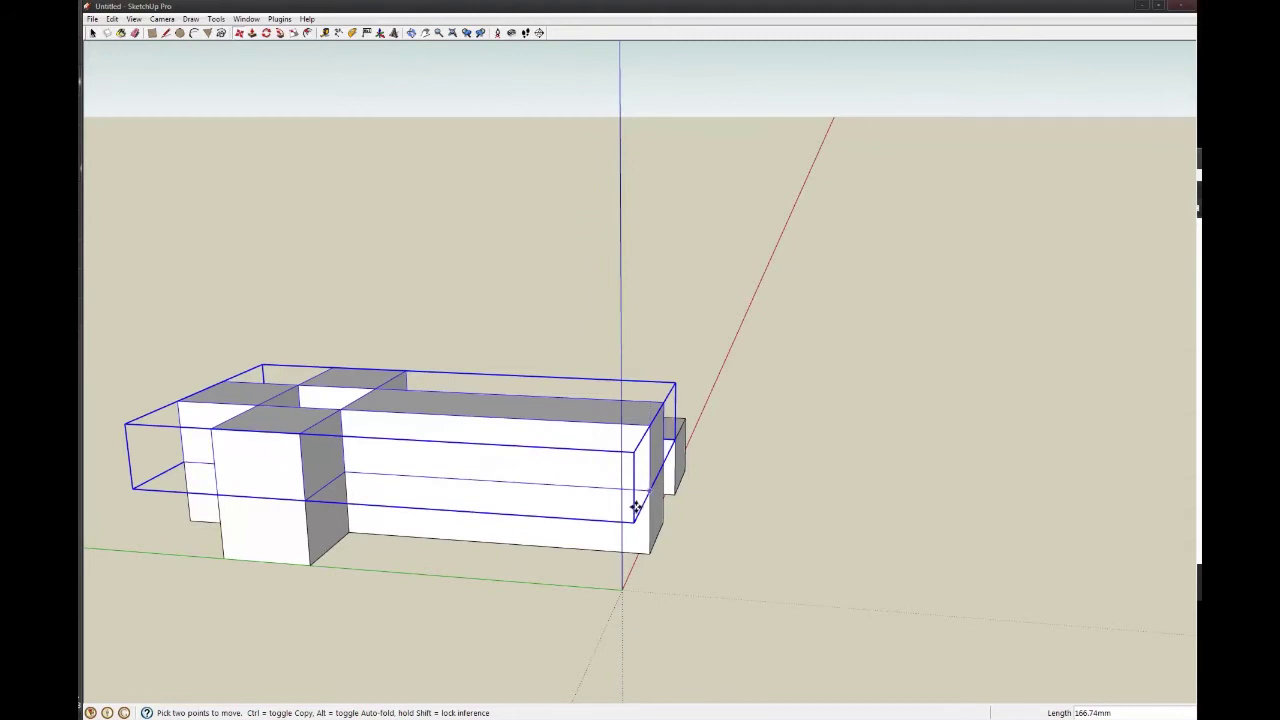
middle_drag(636, 508, 601, 376)
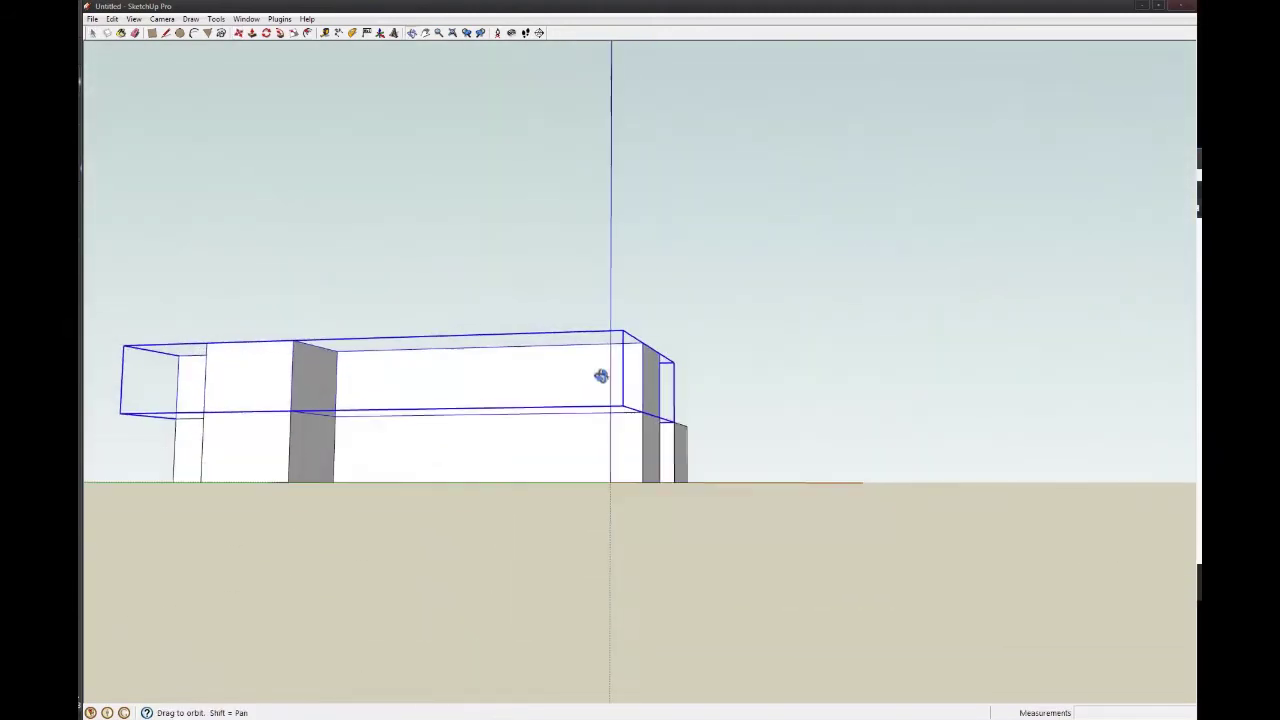
middle_drag(568, 416, 560, 486)
key(q)
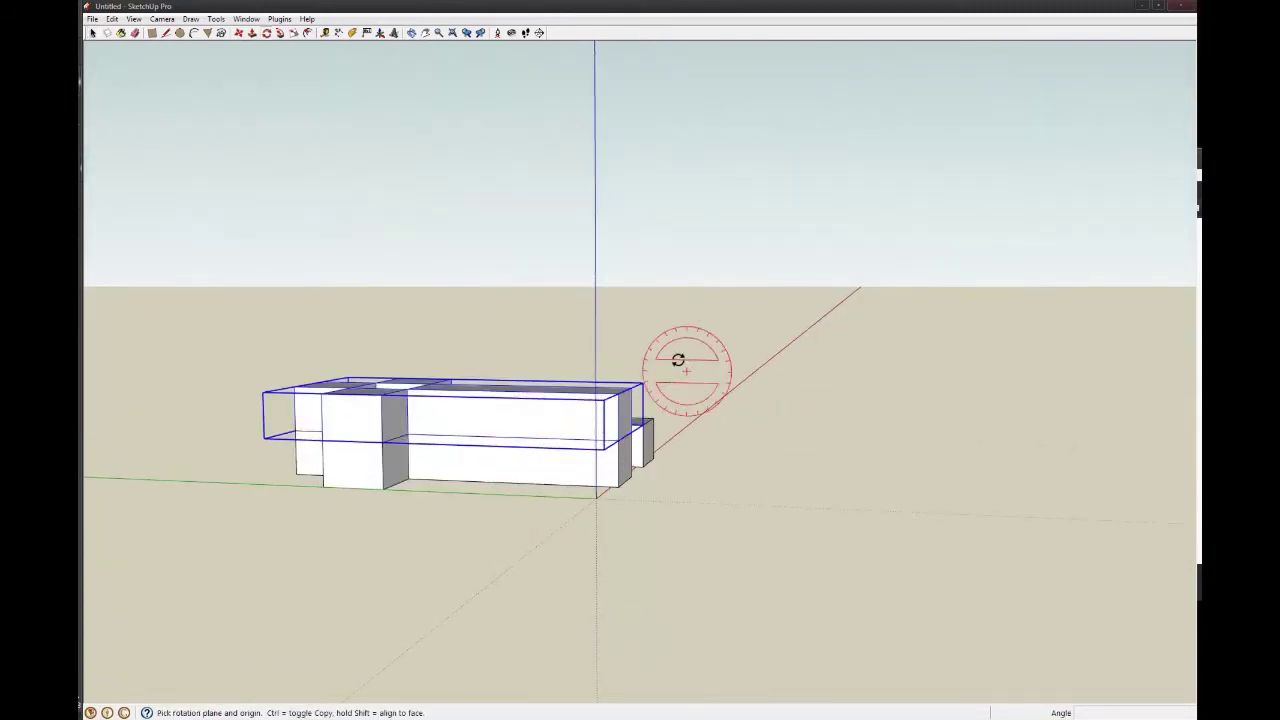
- Trial-tilt the top copy of the blocks by 5.2°, then by 20°
middle_drag(551, 429, 637, 389)
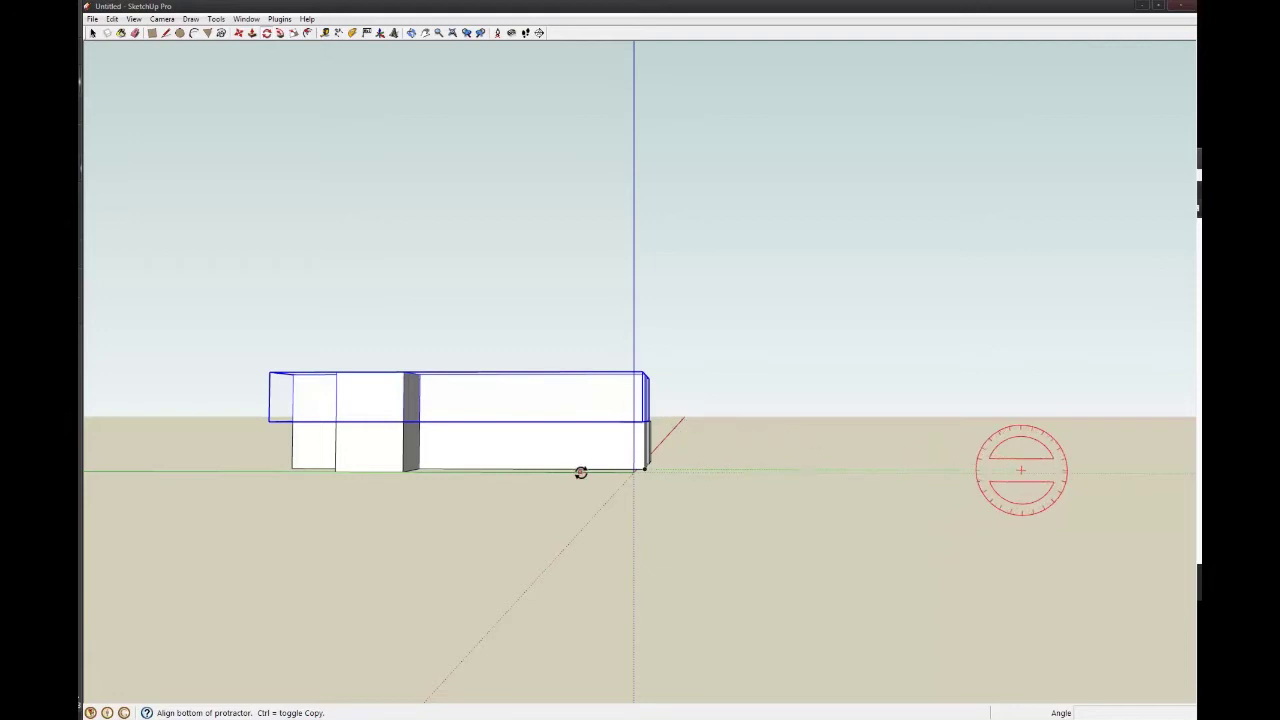
click(643, 468)
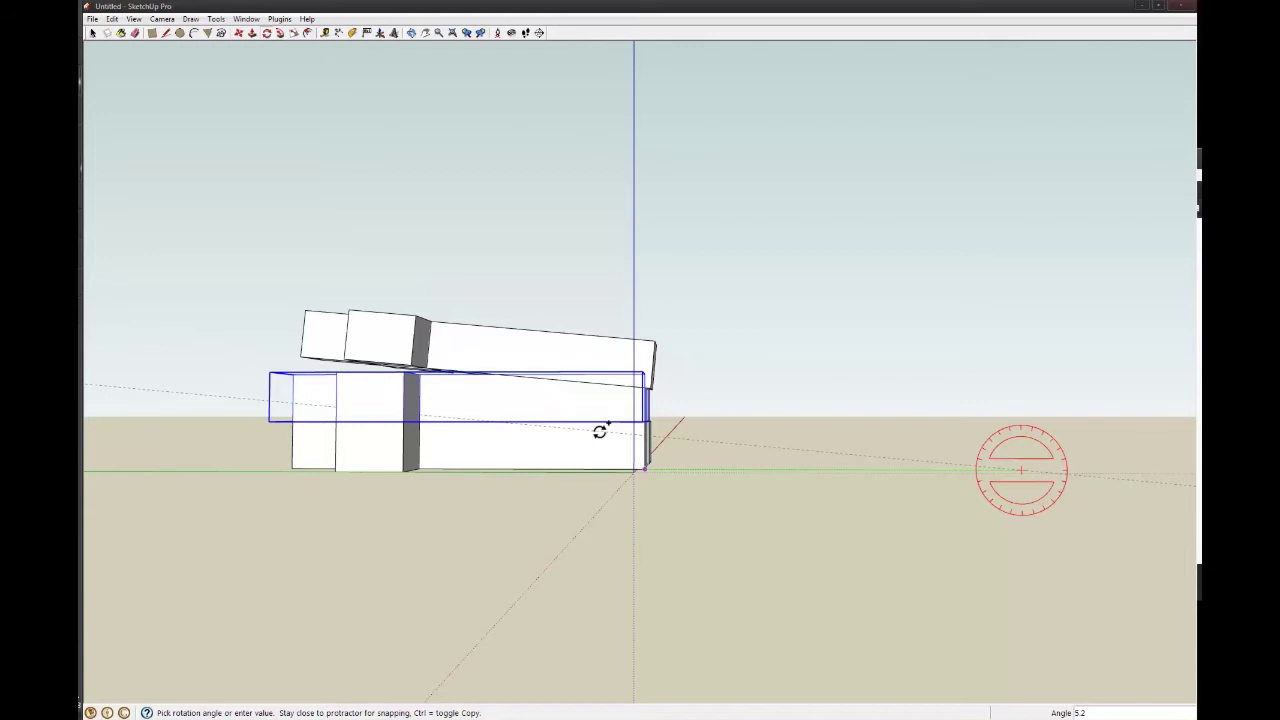
click(599, 431)
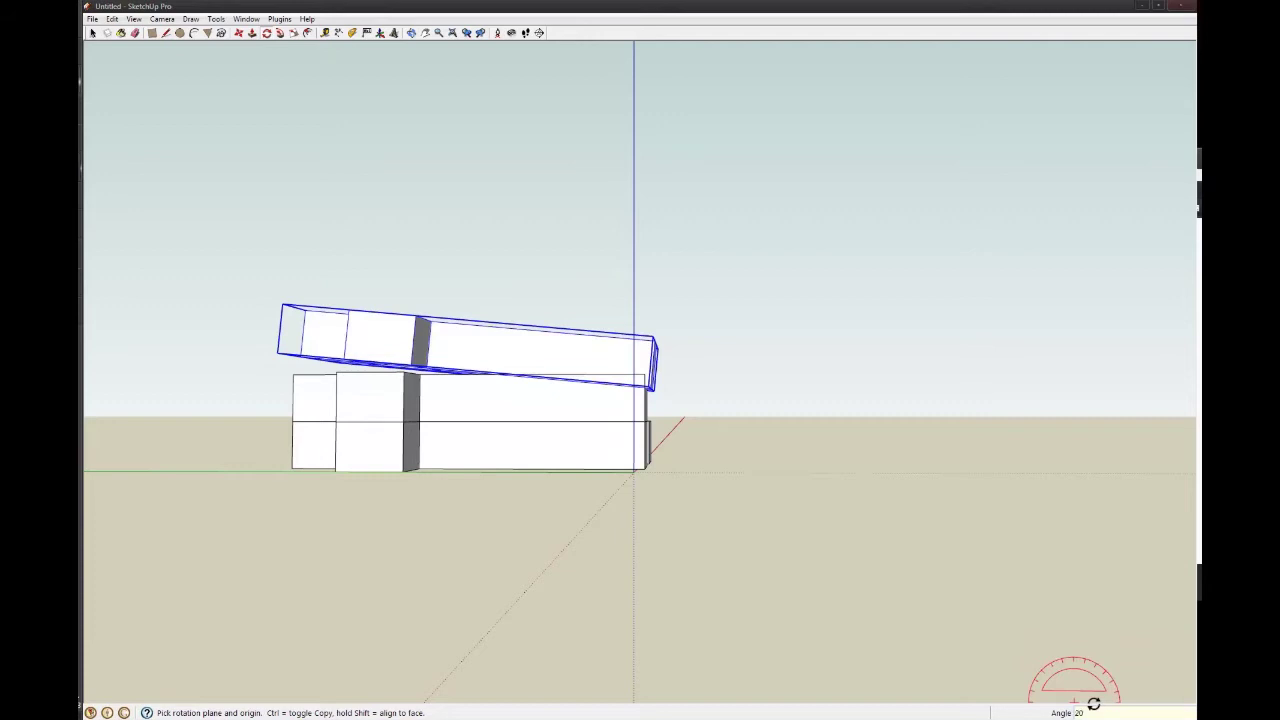
key(Return)
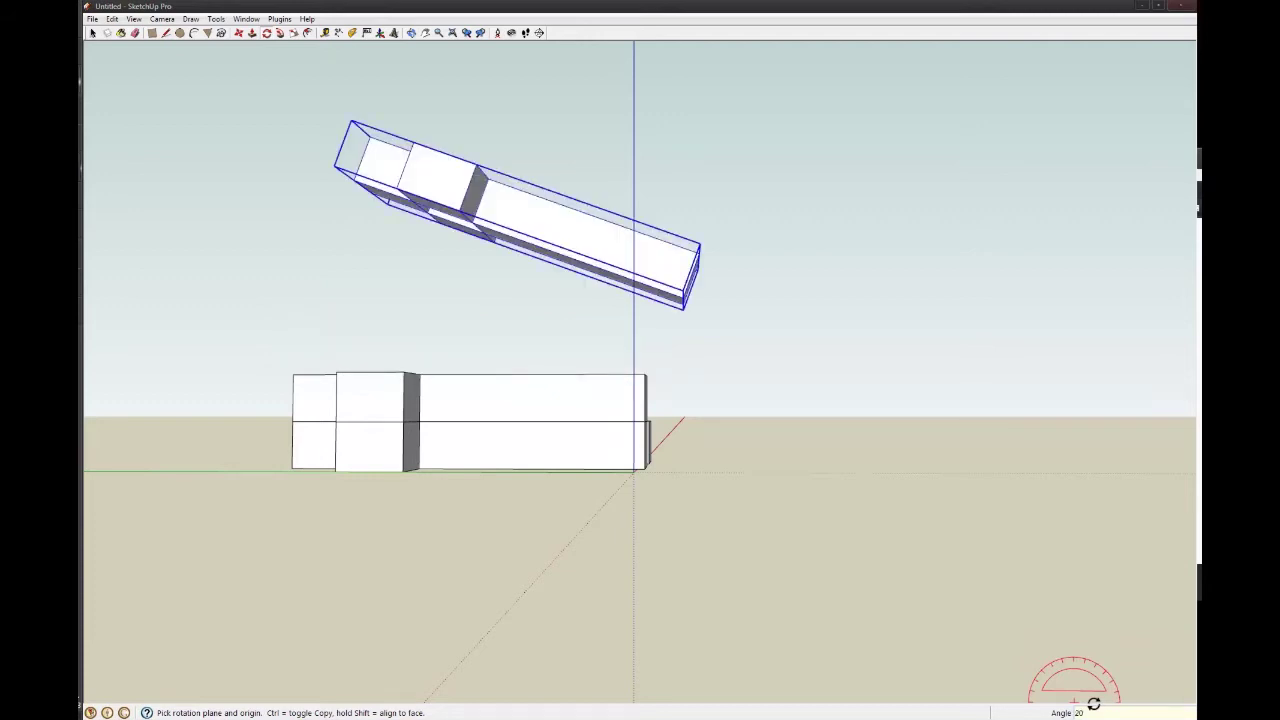
- Undo the tilt and the move so the copy coincides with the original blocks
middle_drag(634, 380, 573, 410)
key(ctrl+z)
key(ctrl+z)
key(ctrl+z)
key(ctrl+z)
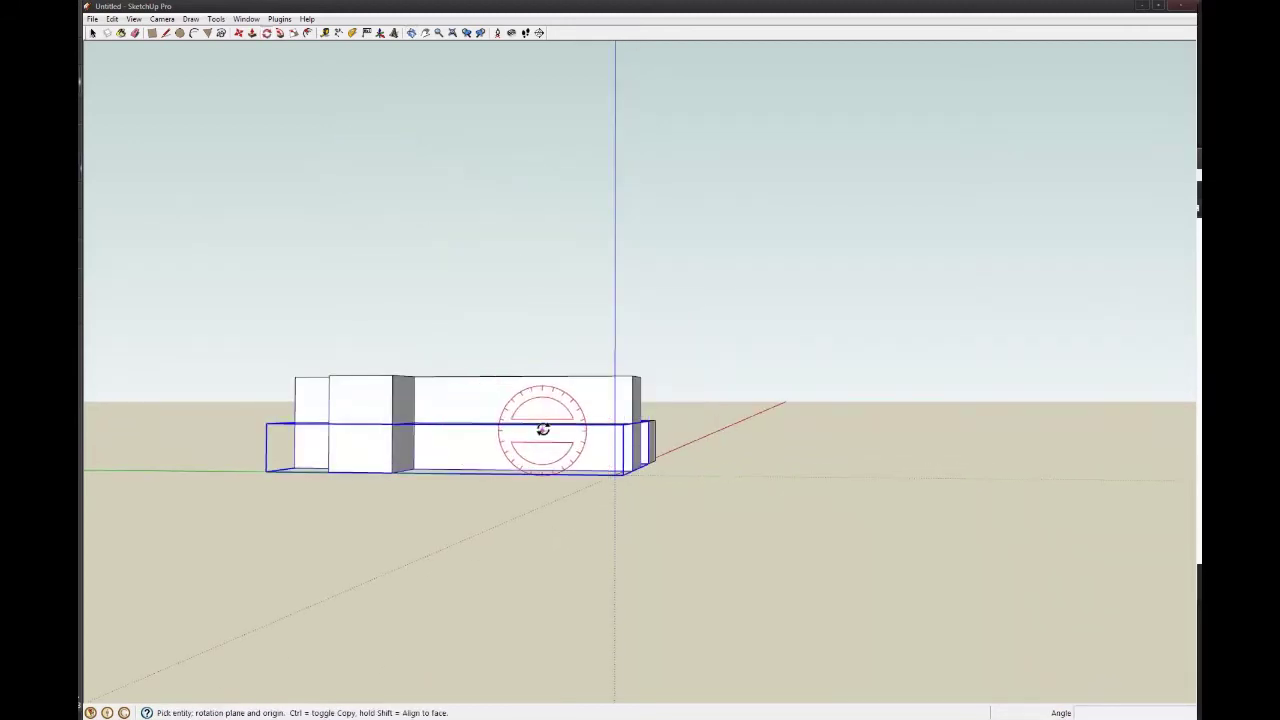
key(space)
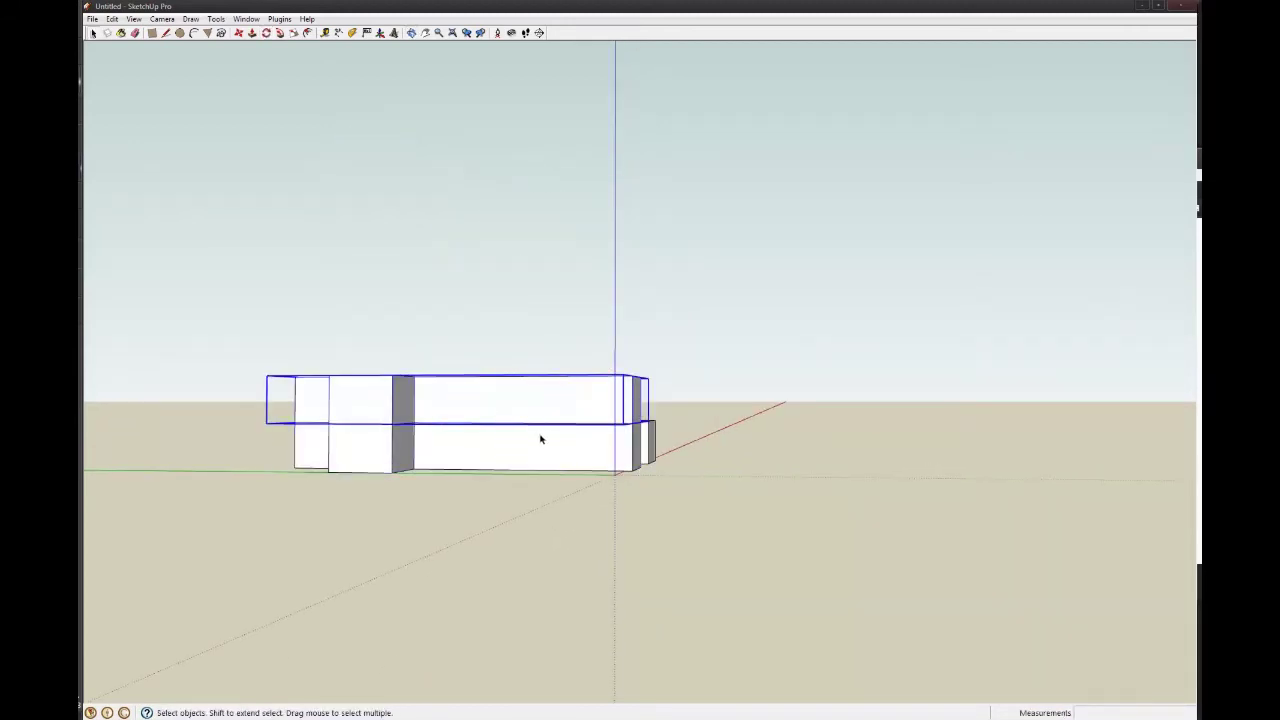
key(ctrl+z)
- Rotate-copy the block group 4.9° about its end and array it x20 into an arc
key(m)
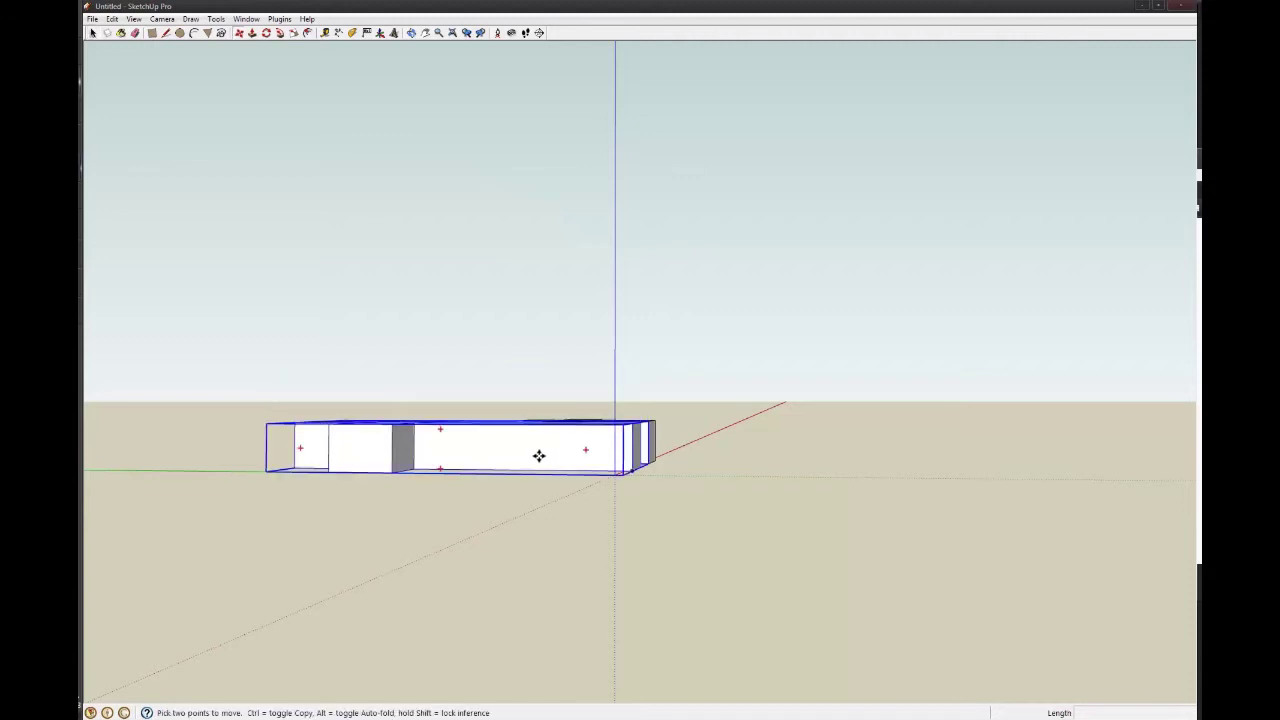
key(q)
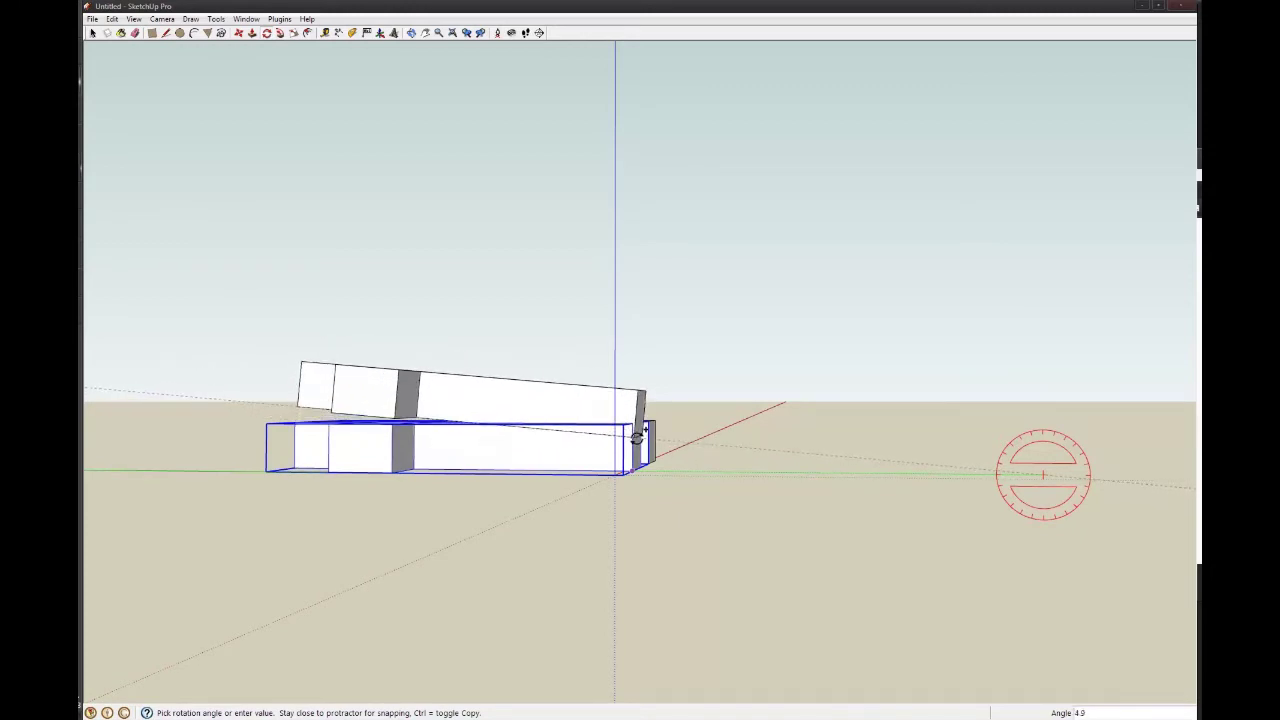
click(637, 437)
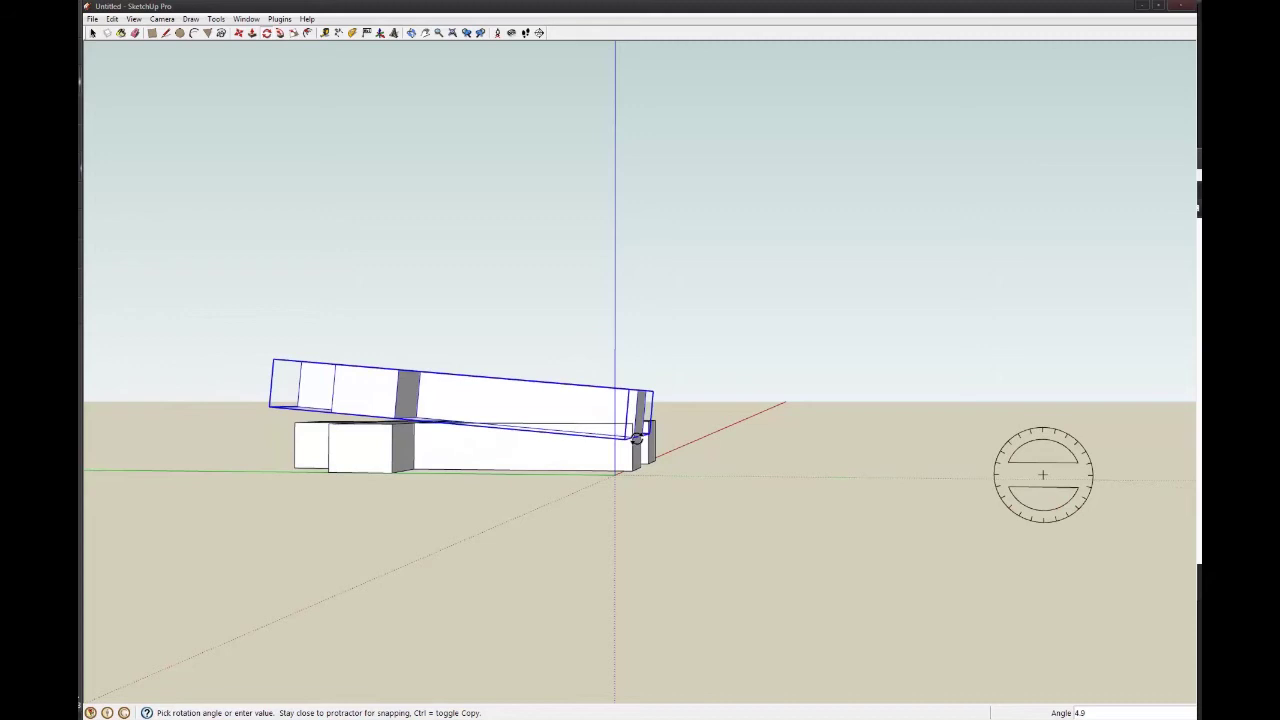
text(x20)
key(Return)
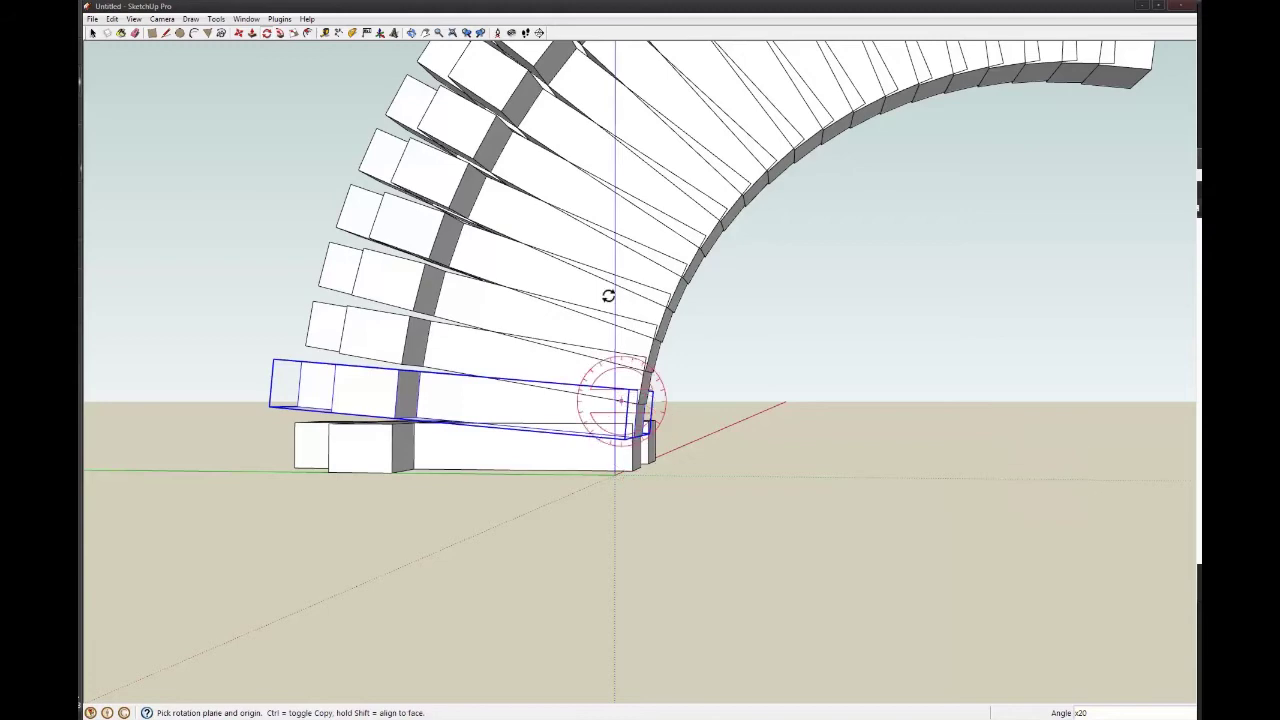
middle_drag(629, 400, 866, 271)
scroll(337, 323, down, 3)
key(space)
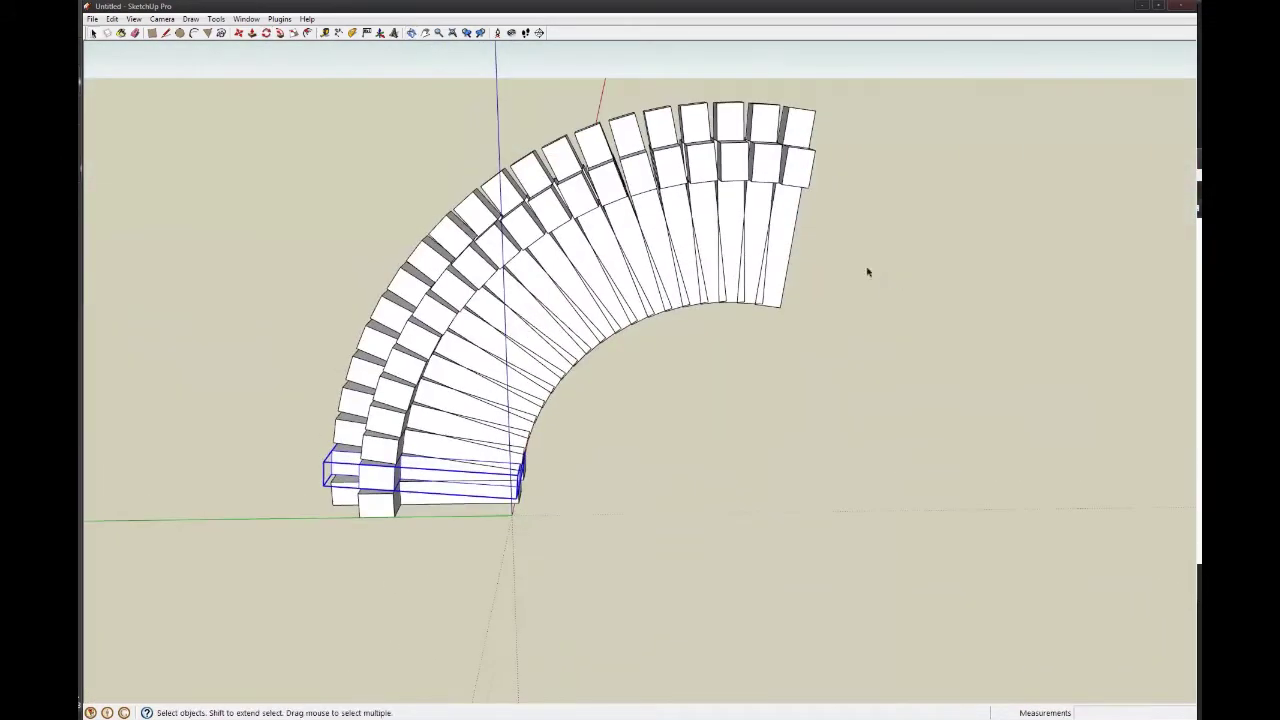
- Combine all the rotated arch copies into one component with a single bounding box
scroll(609, 218, down, 3)
middle_drag(609, 218, 502, 336)
scroll(485, 160, down, 3)
scroll(485, 160, up, 3)
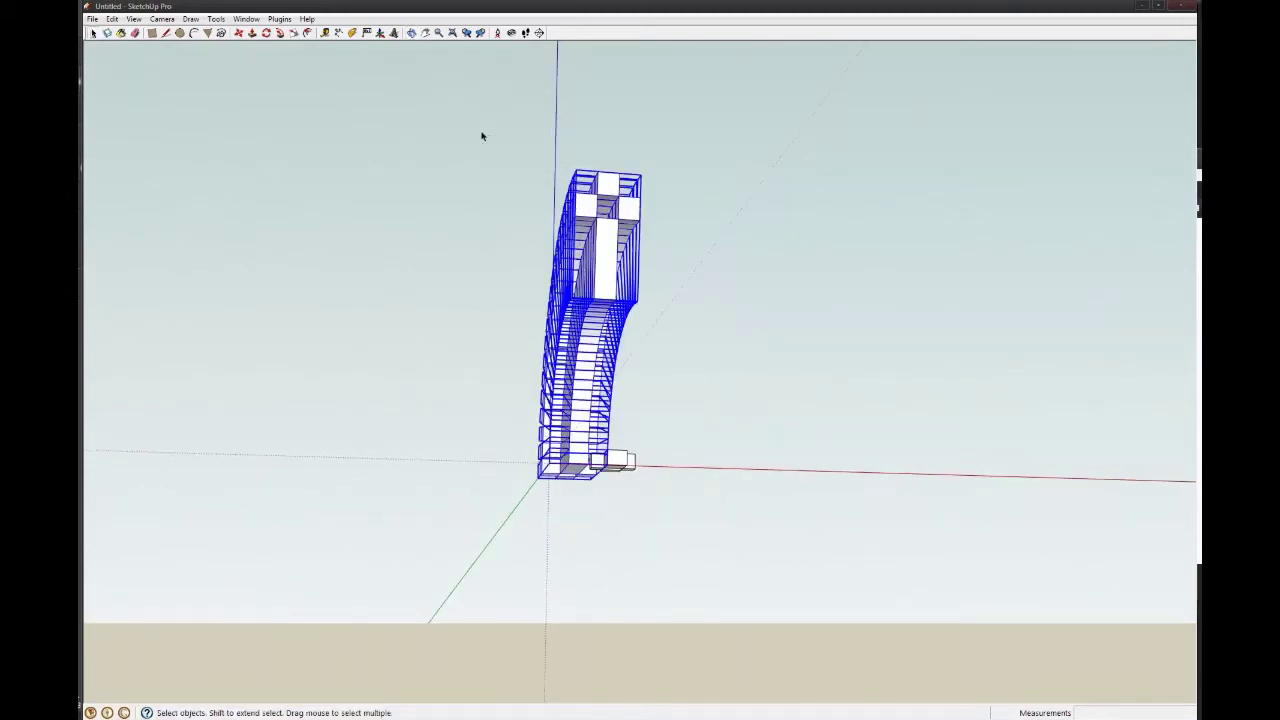
middle_drag(481, 136, 633, 298)
key(g)
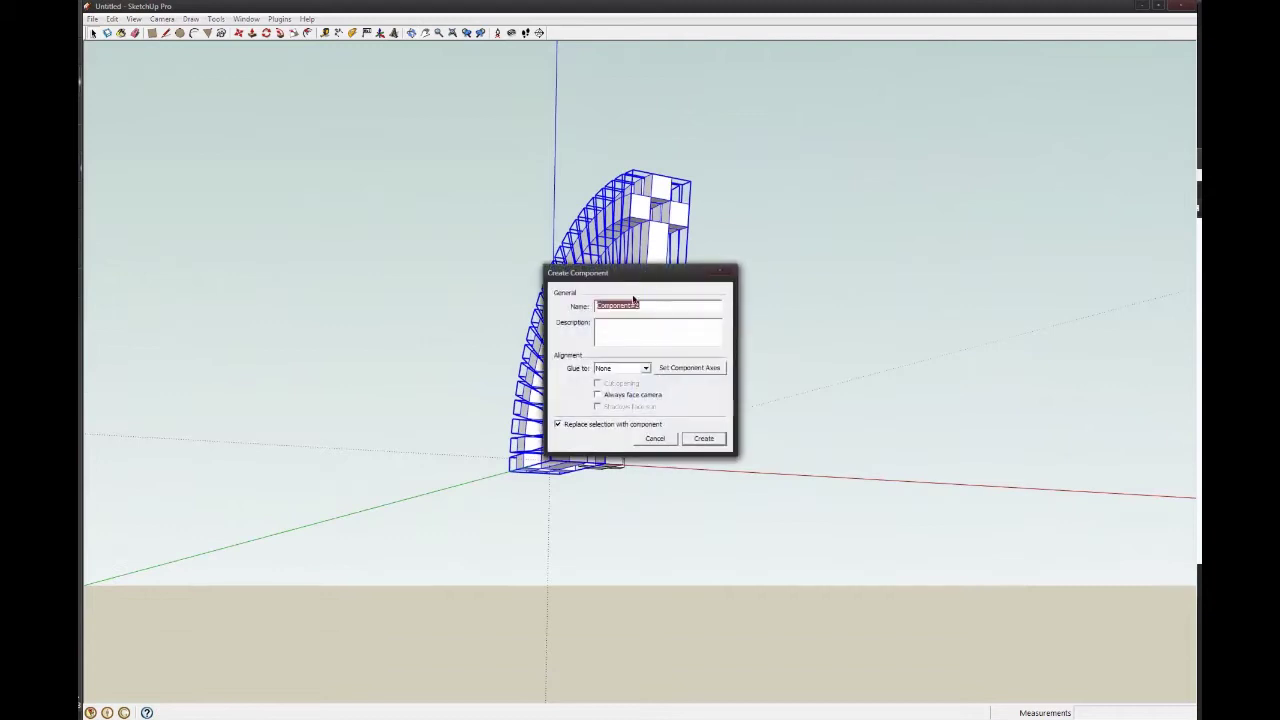
click(713, 440)
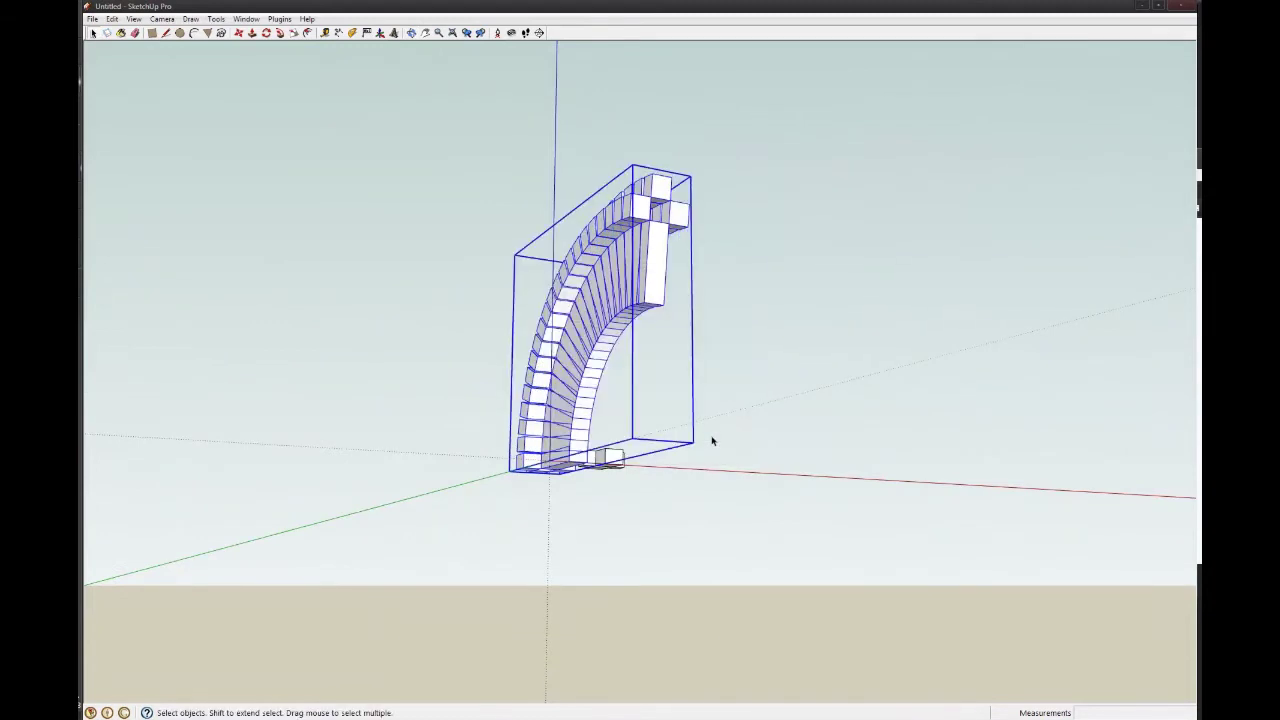
middle_drag(711, 440, 610, 232)
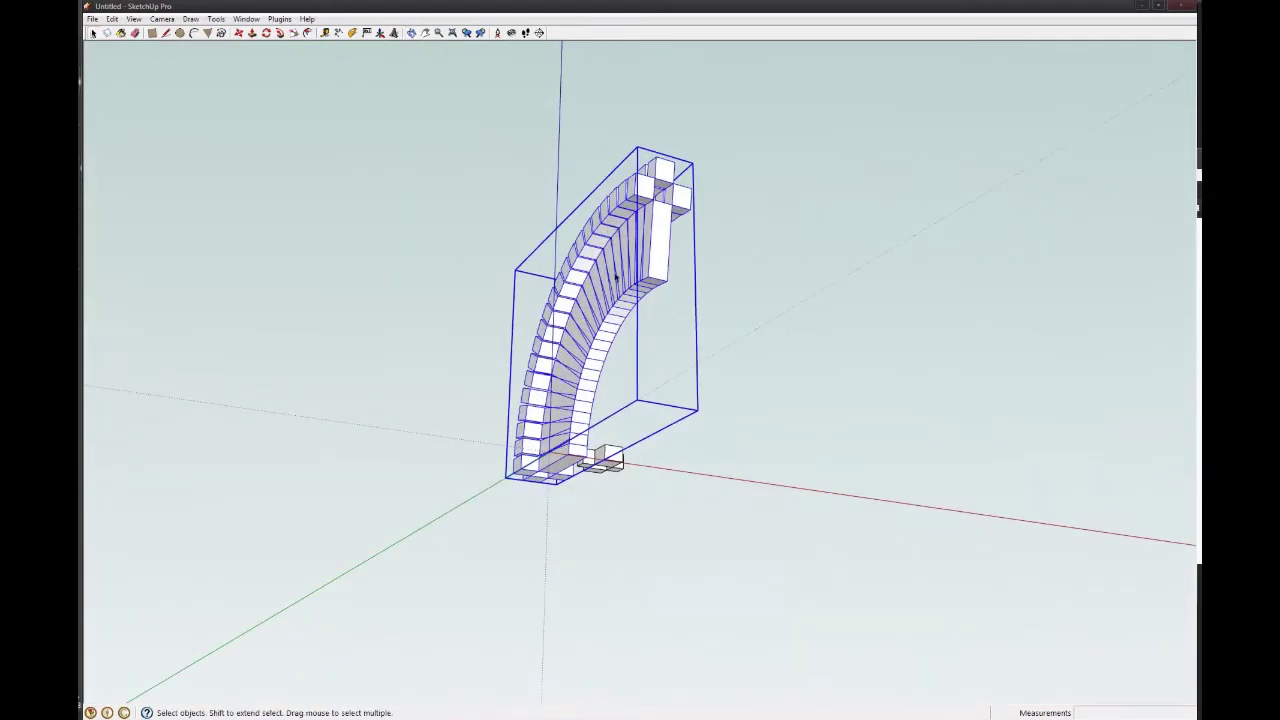
middle_drag(616, 277, 466, 289)
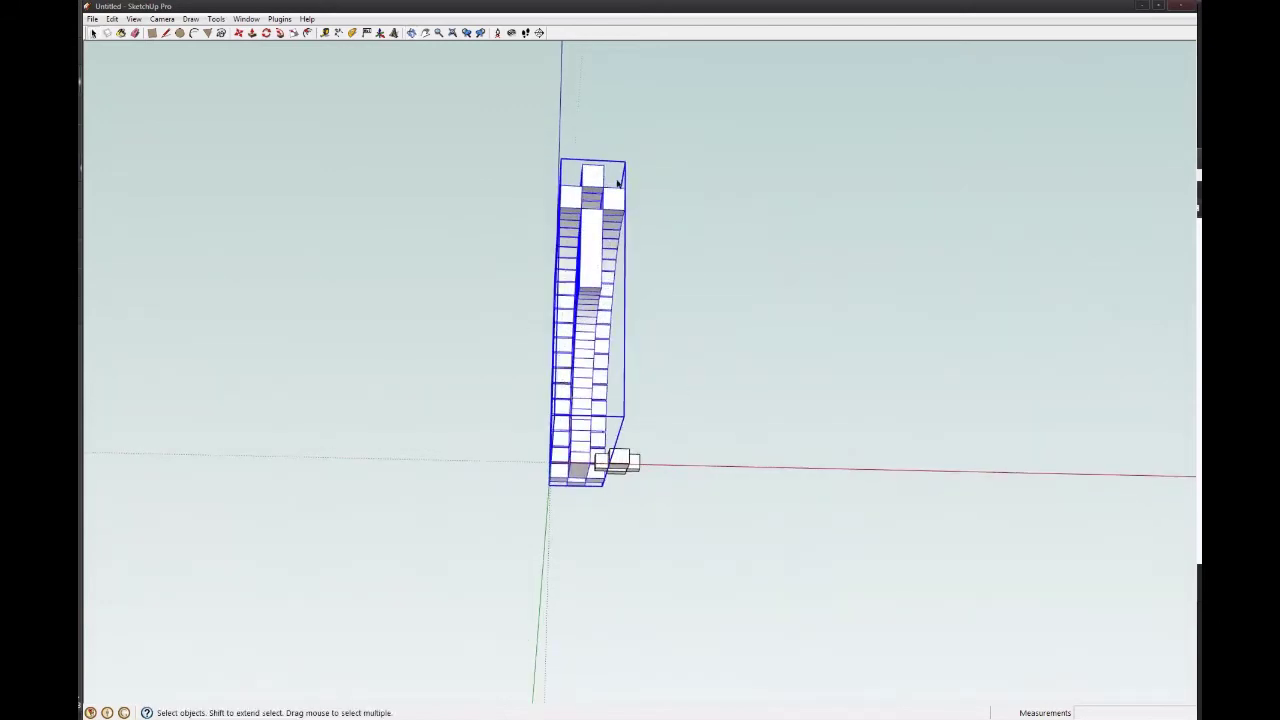
key(q)
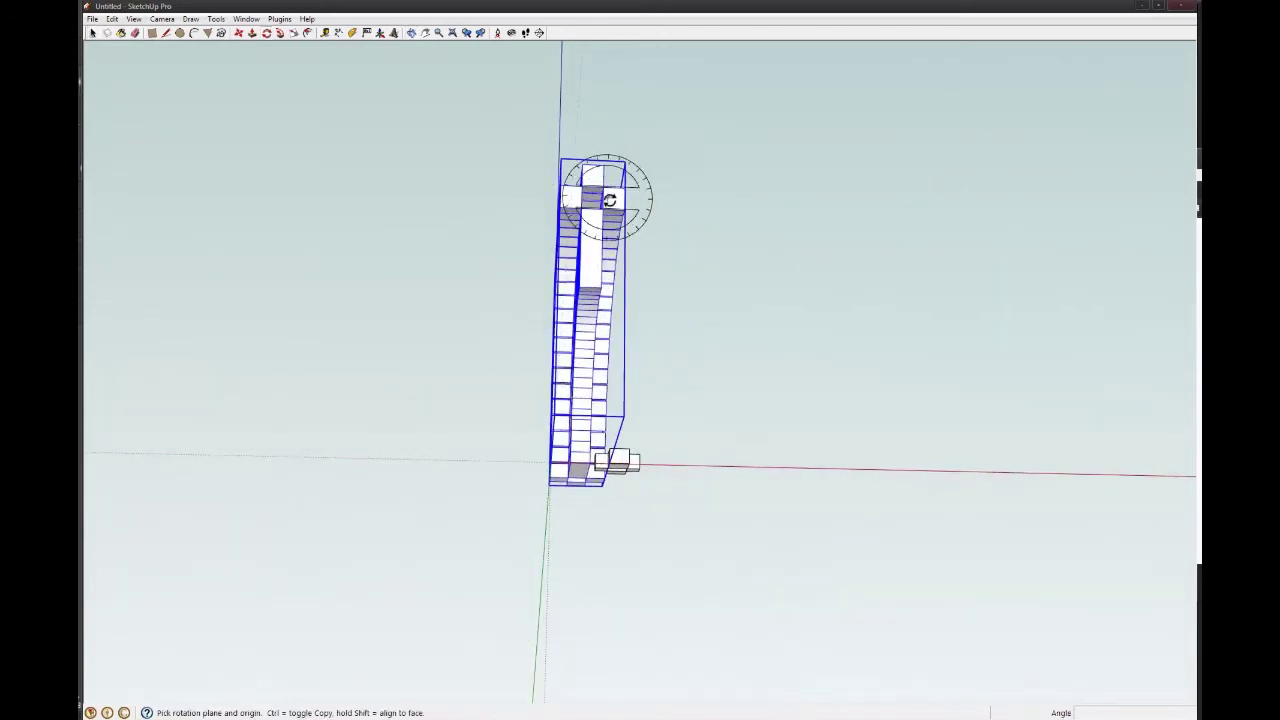
middle_drag(613, 193, 605, 330)
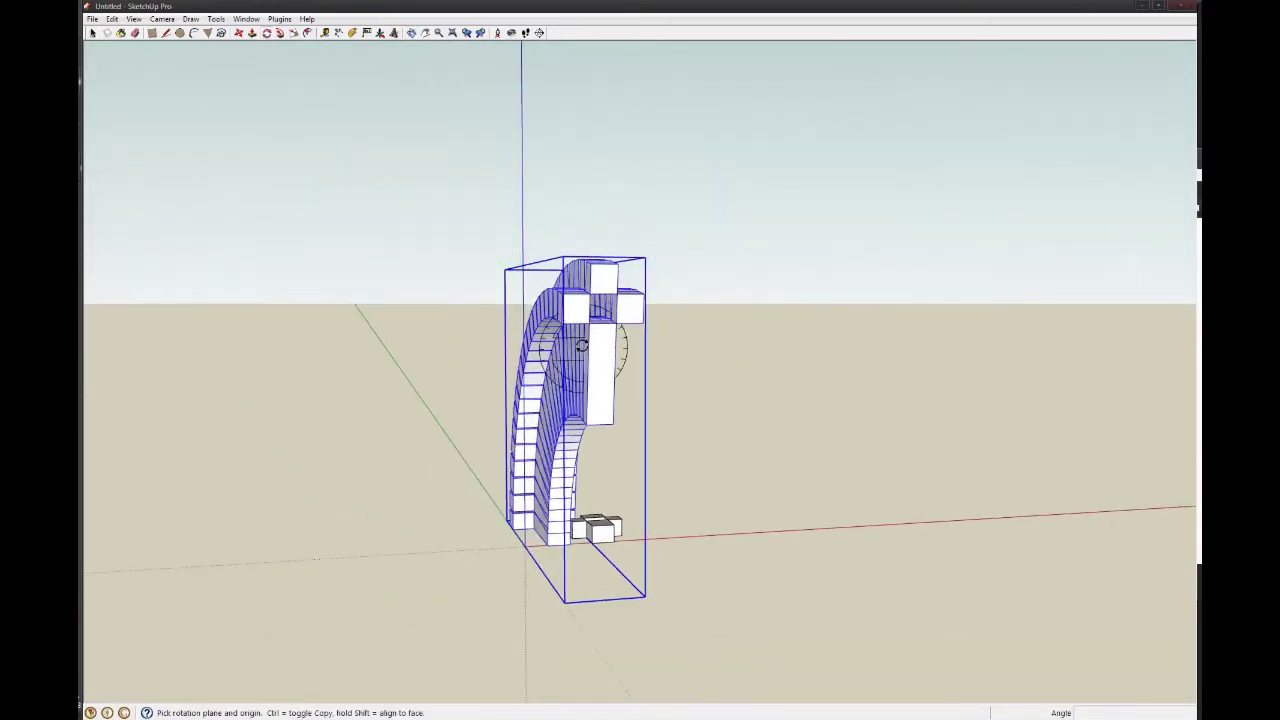
scroll(568, 304, up, 2)
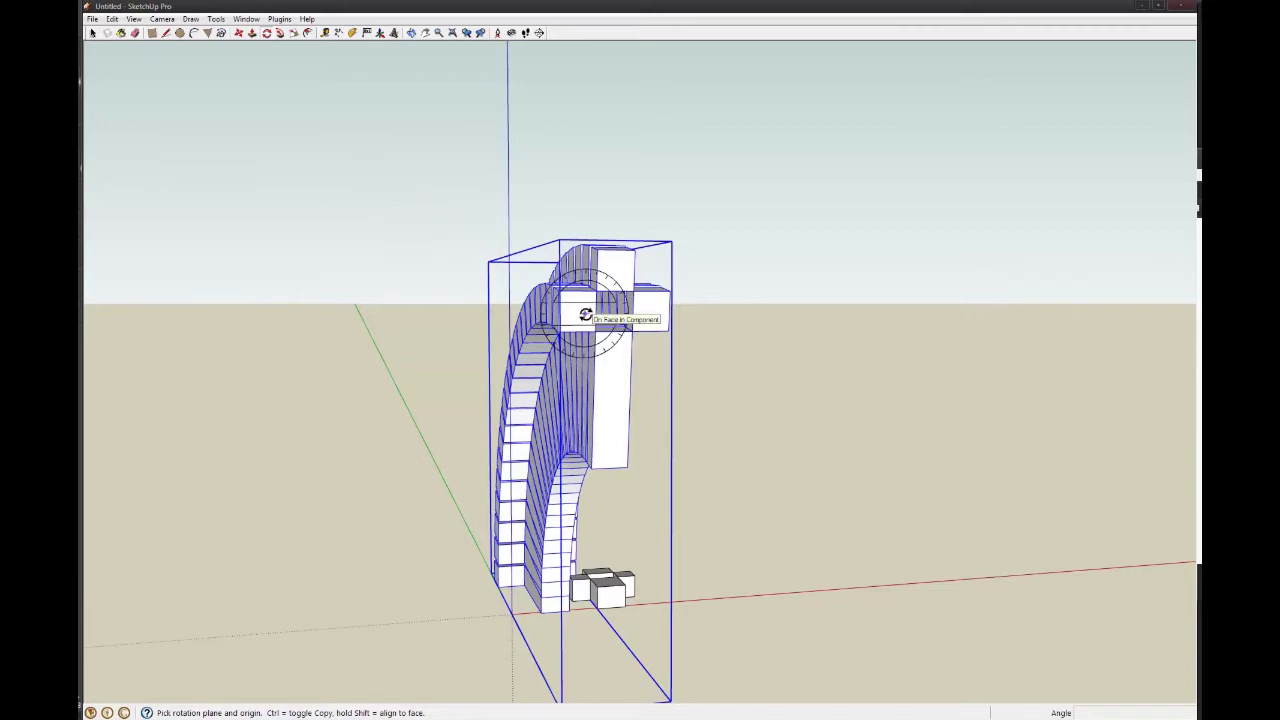
middle_drag(577, 313, 840, 337)
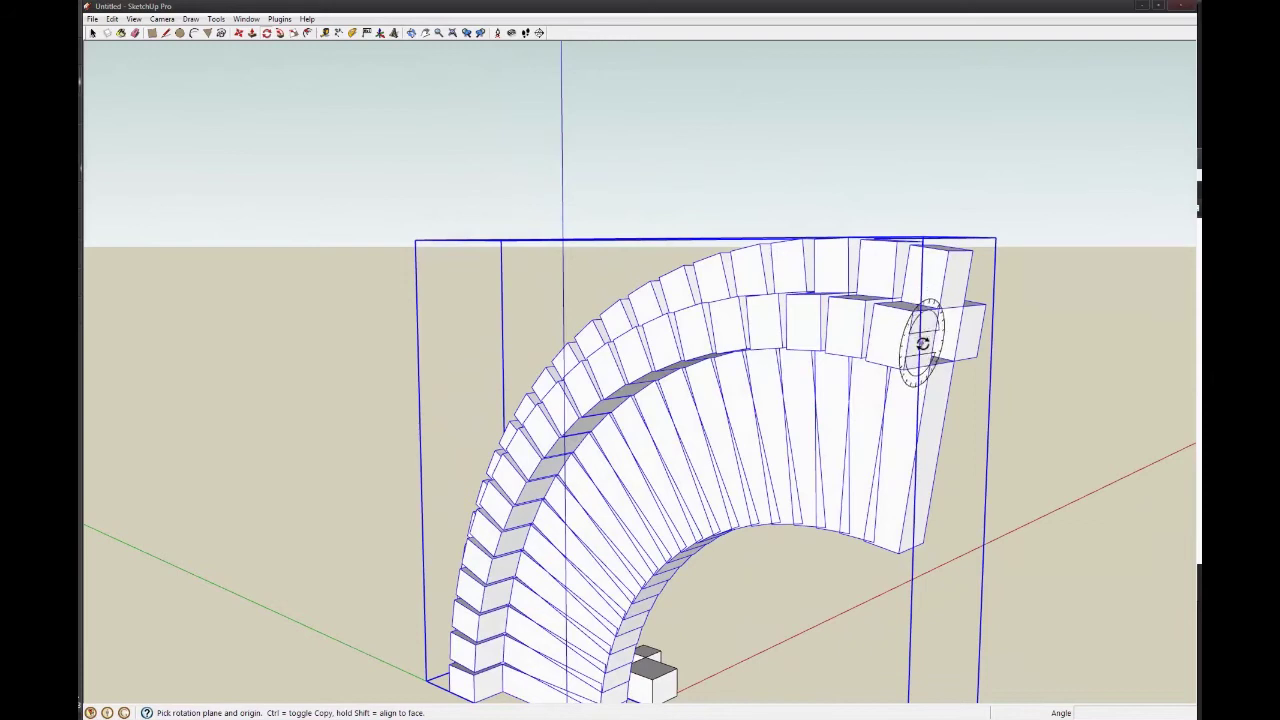
middle_drag(920, 343, 657, 300)
scroll(653, 296, down, 5)
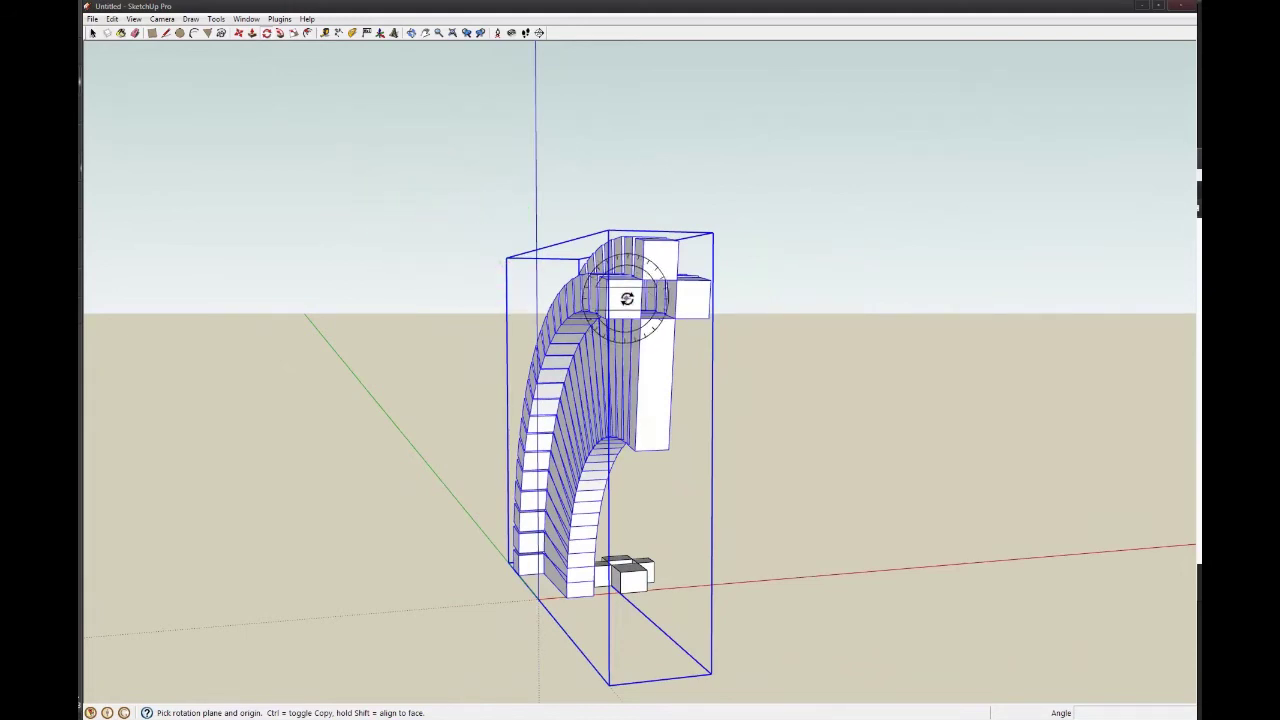
middle_drag(626, 294, 543, 274)
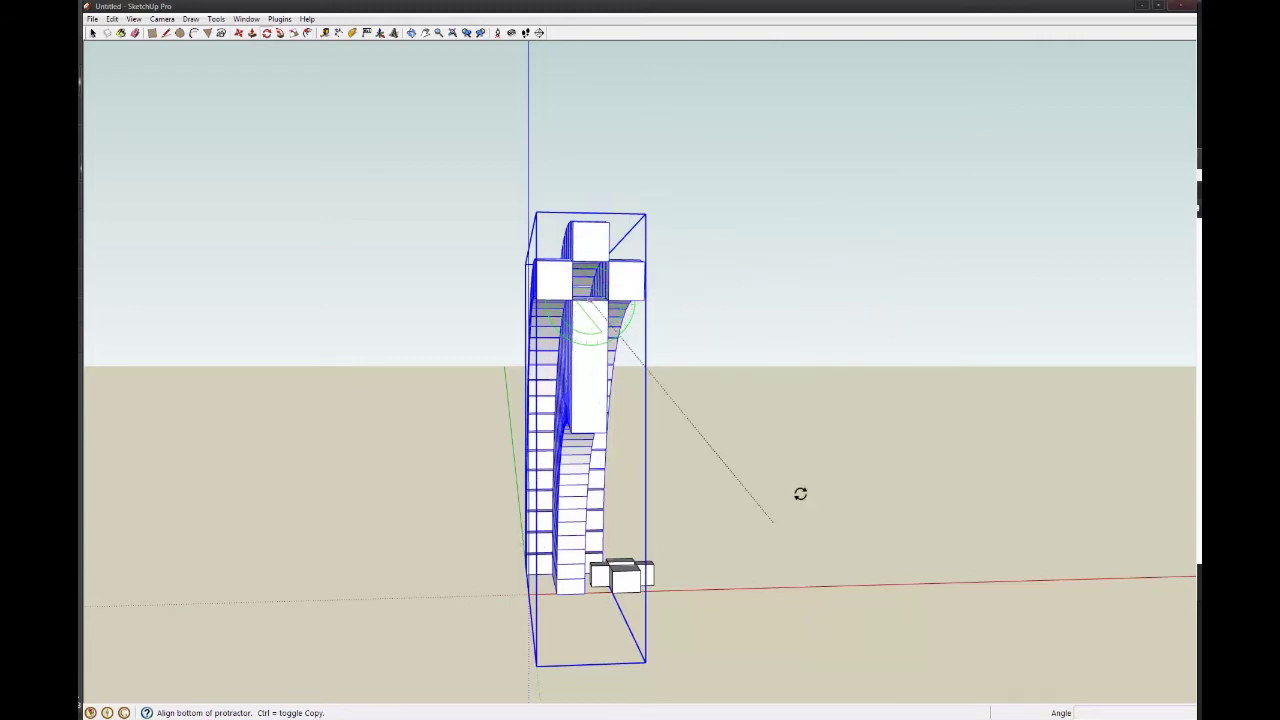
click(936, 303)
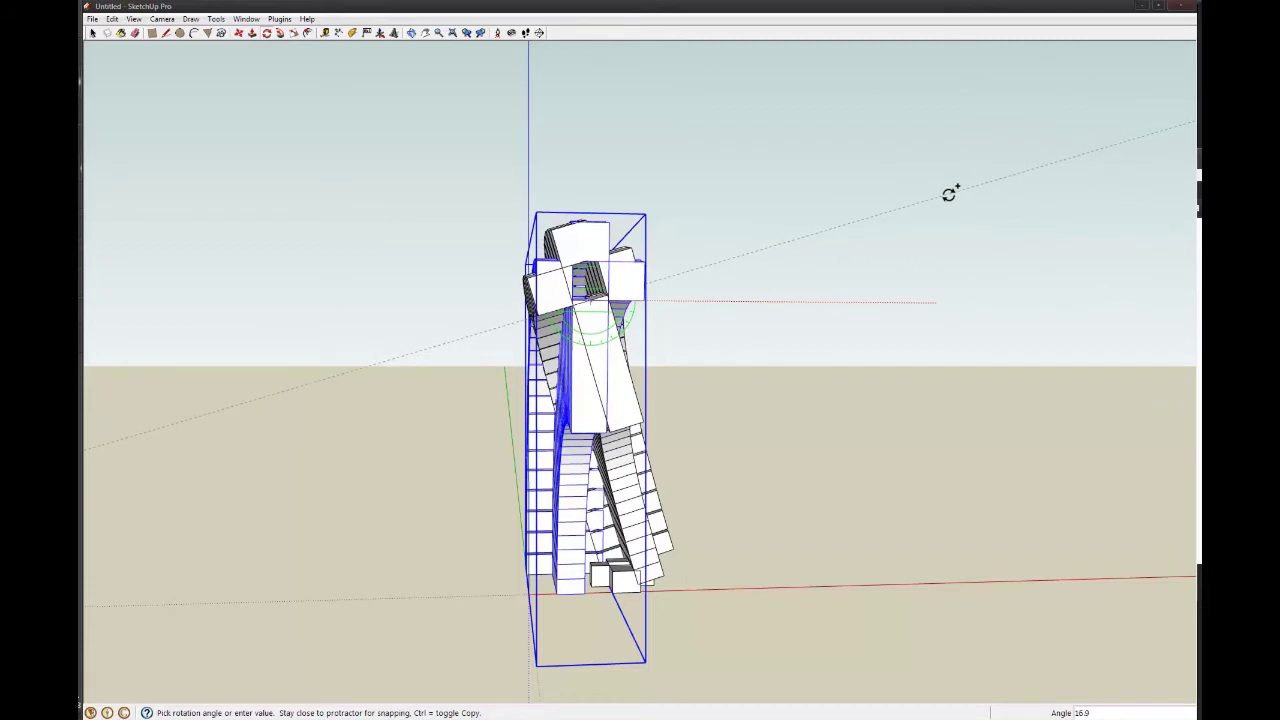
click(949, 194)
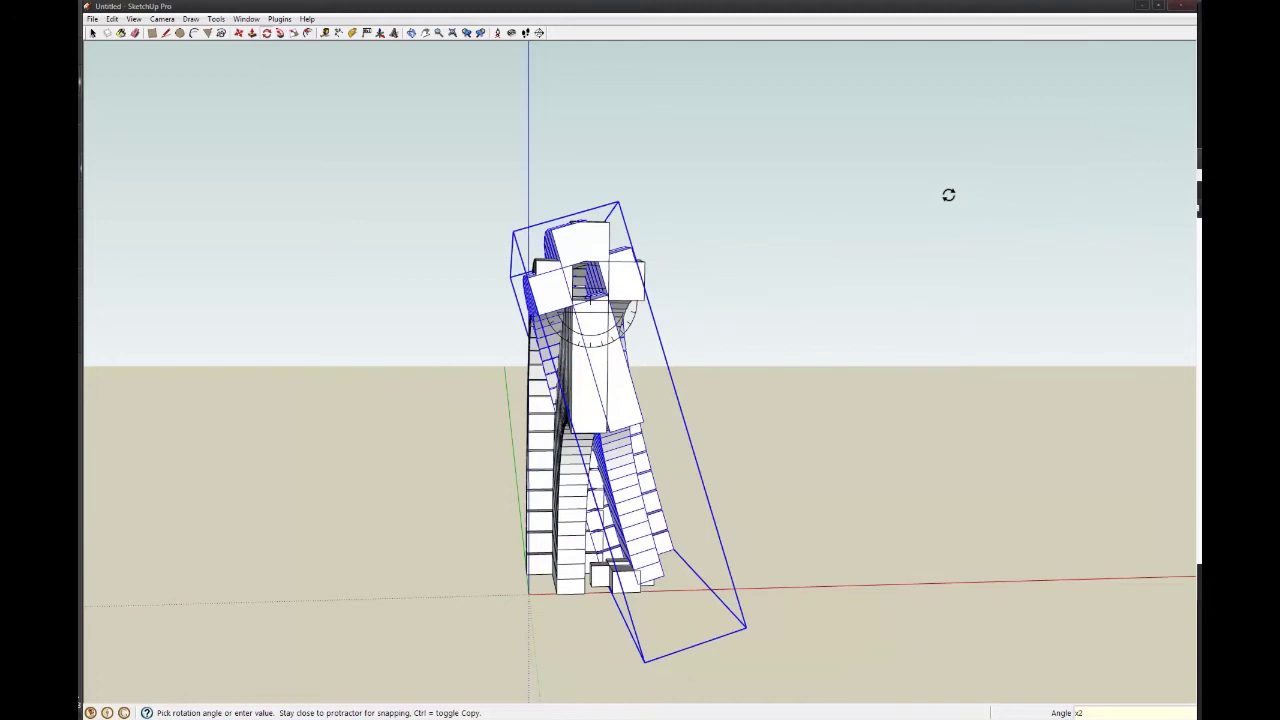
text(x20)
key(Return)
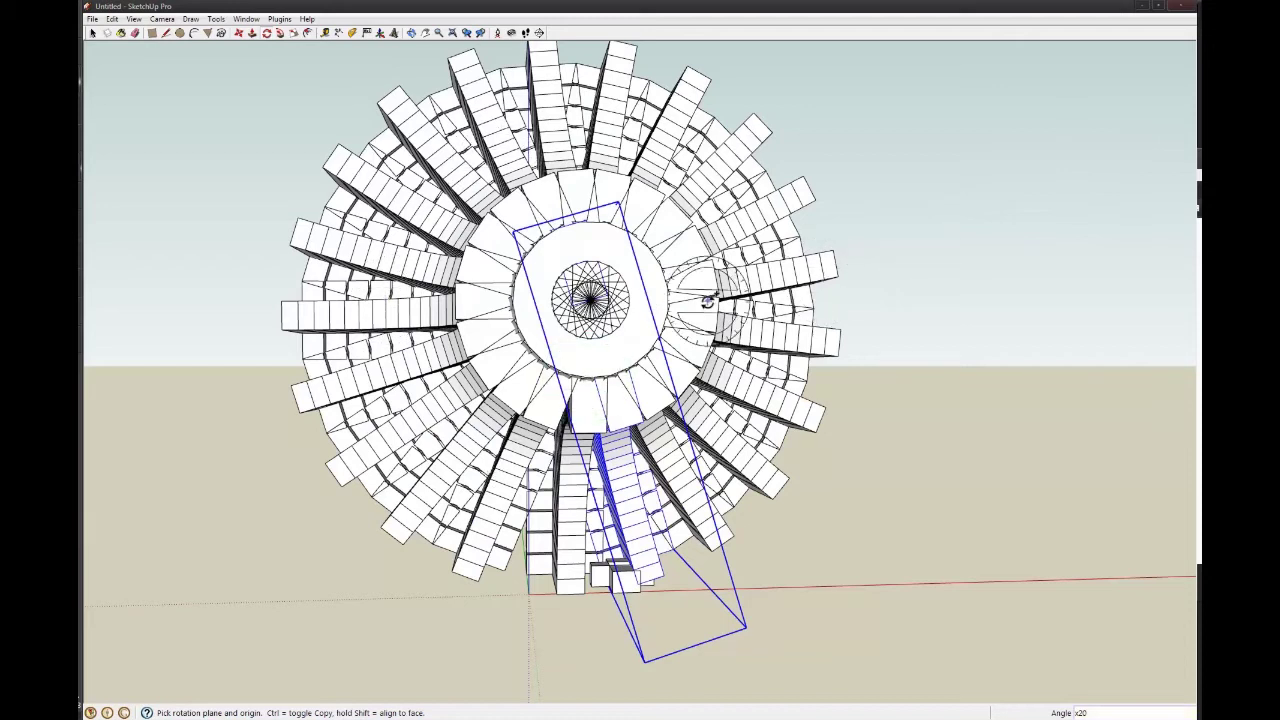
key(ctrl+z)
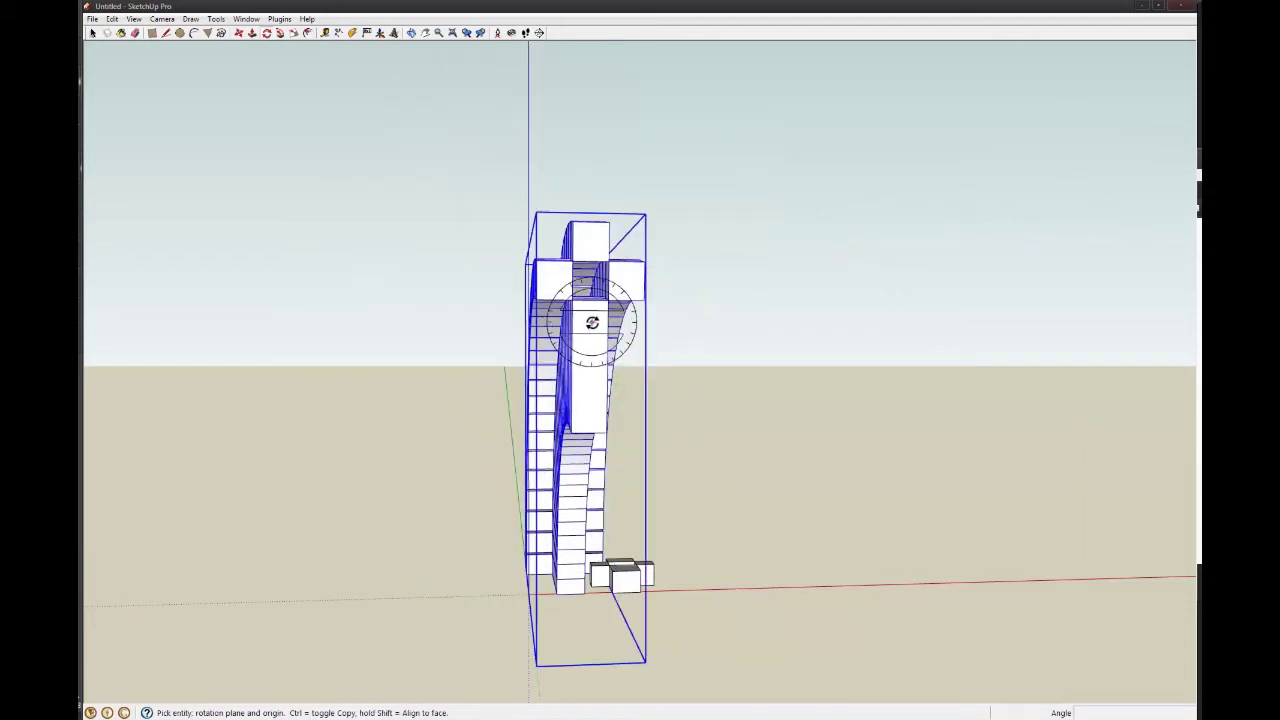
- Rotate-copy the arch component 15° and array it x10 into a spiralling shell
key(space)
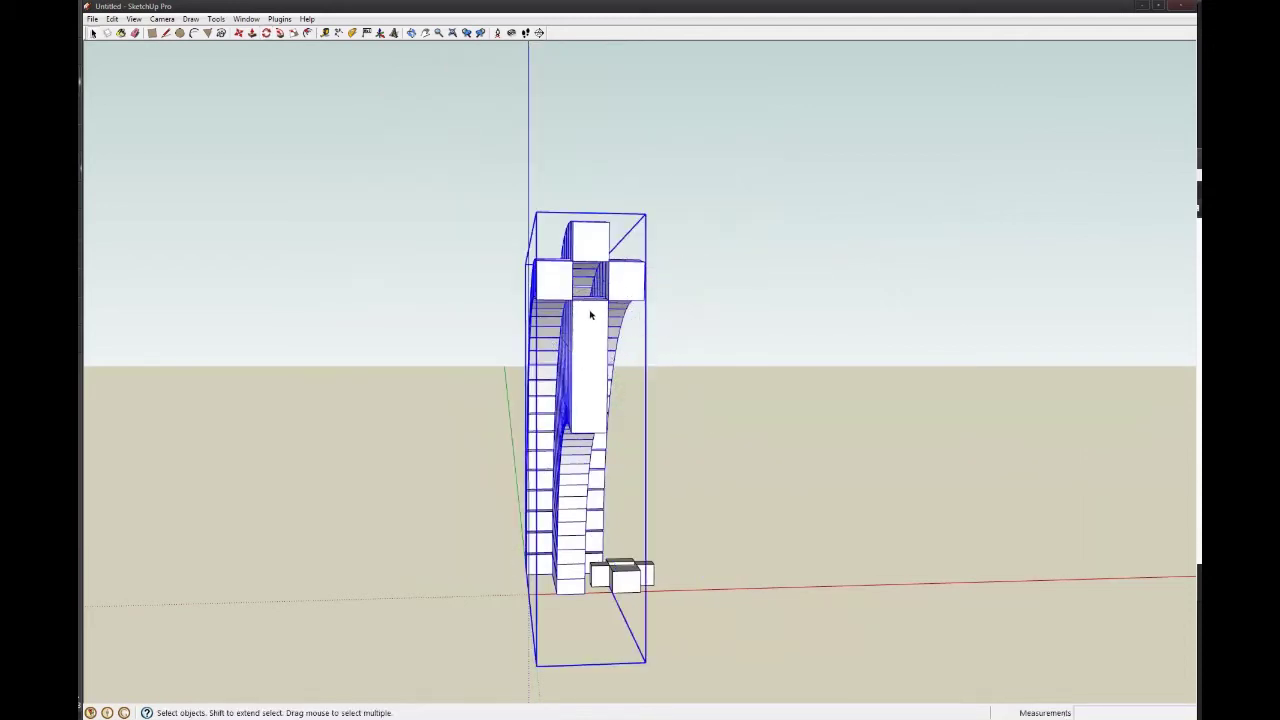
key(q)
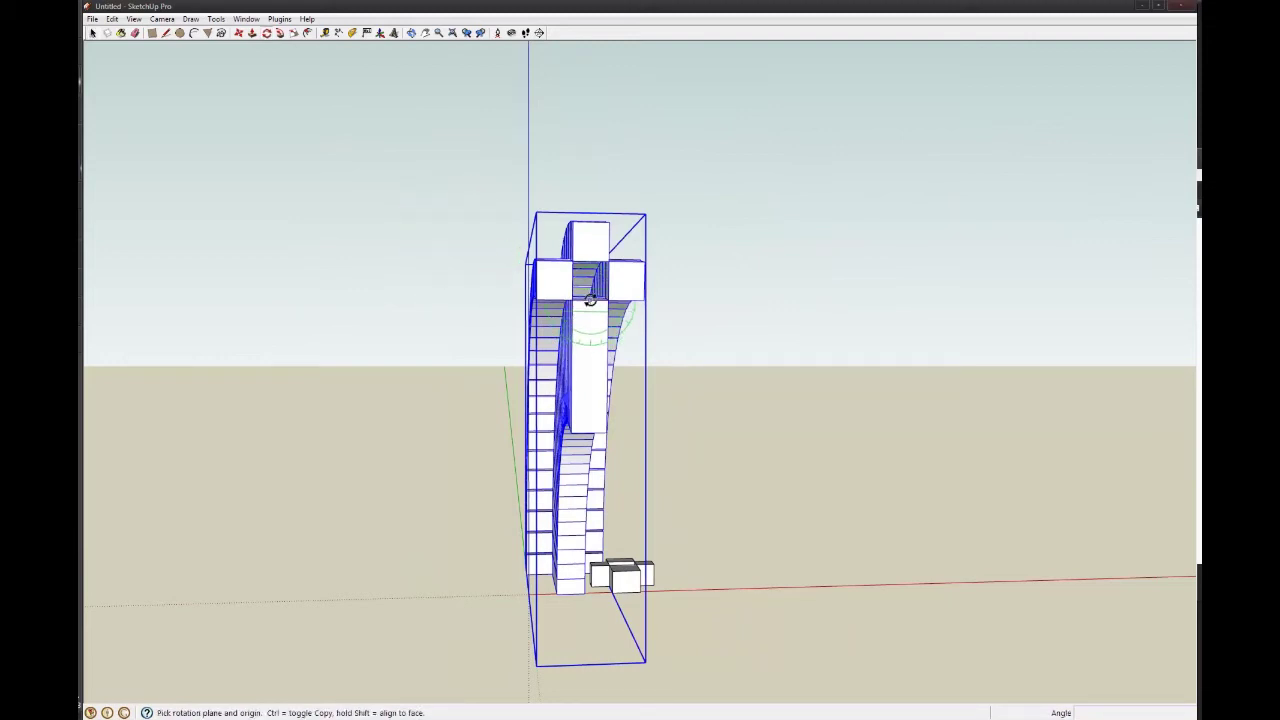
click(796, 306)
key(ctrl)
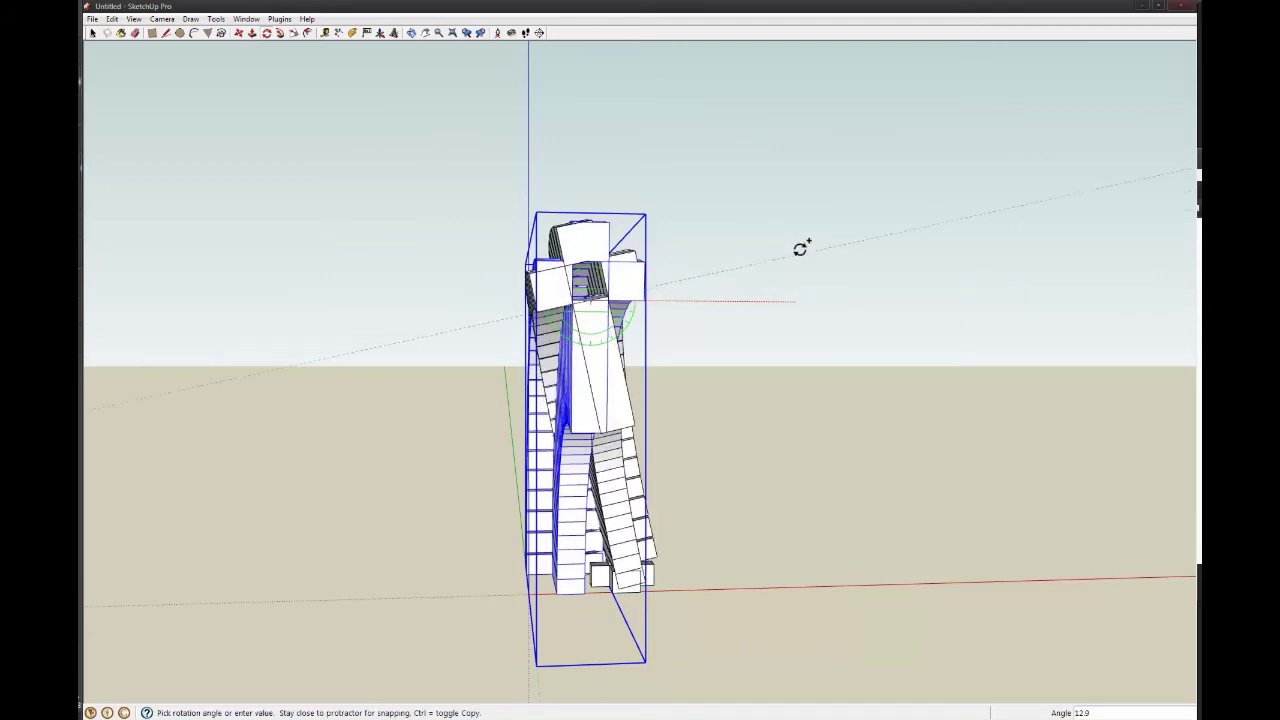
click(802, 248)
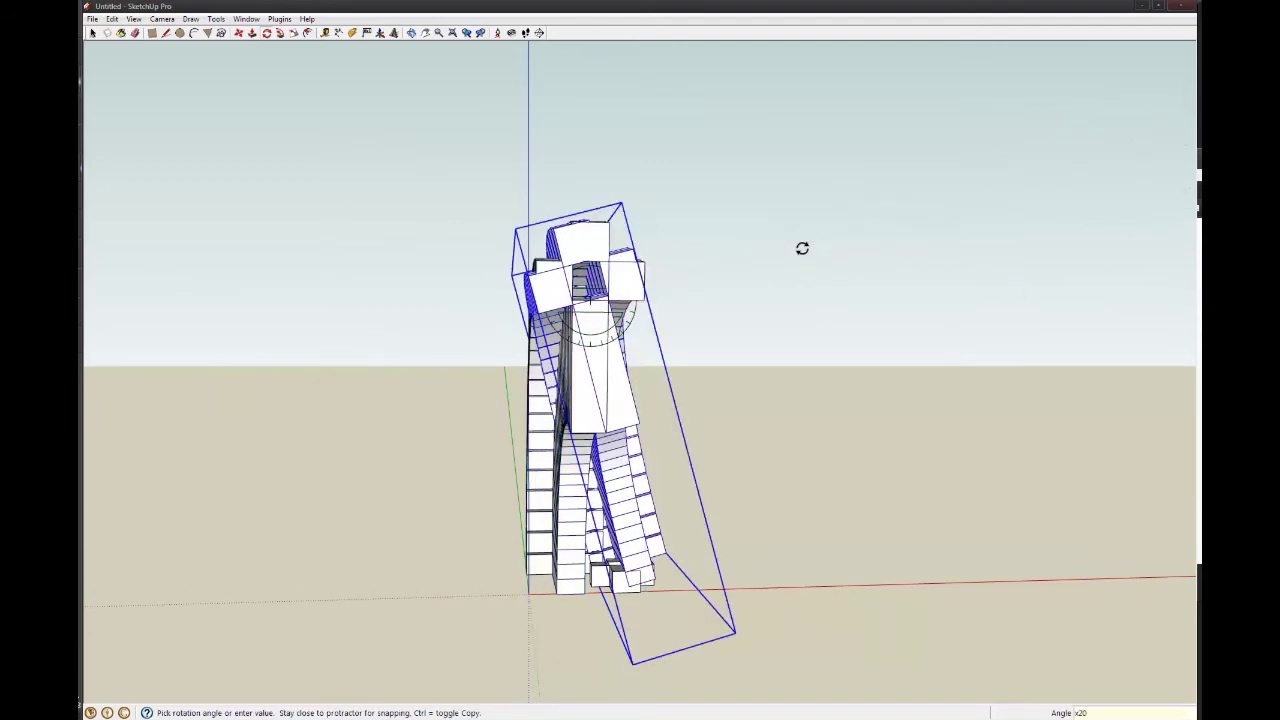
text(x10)
key(Return)
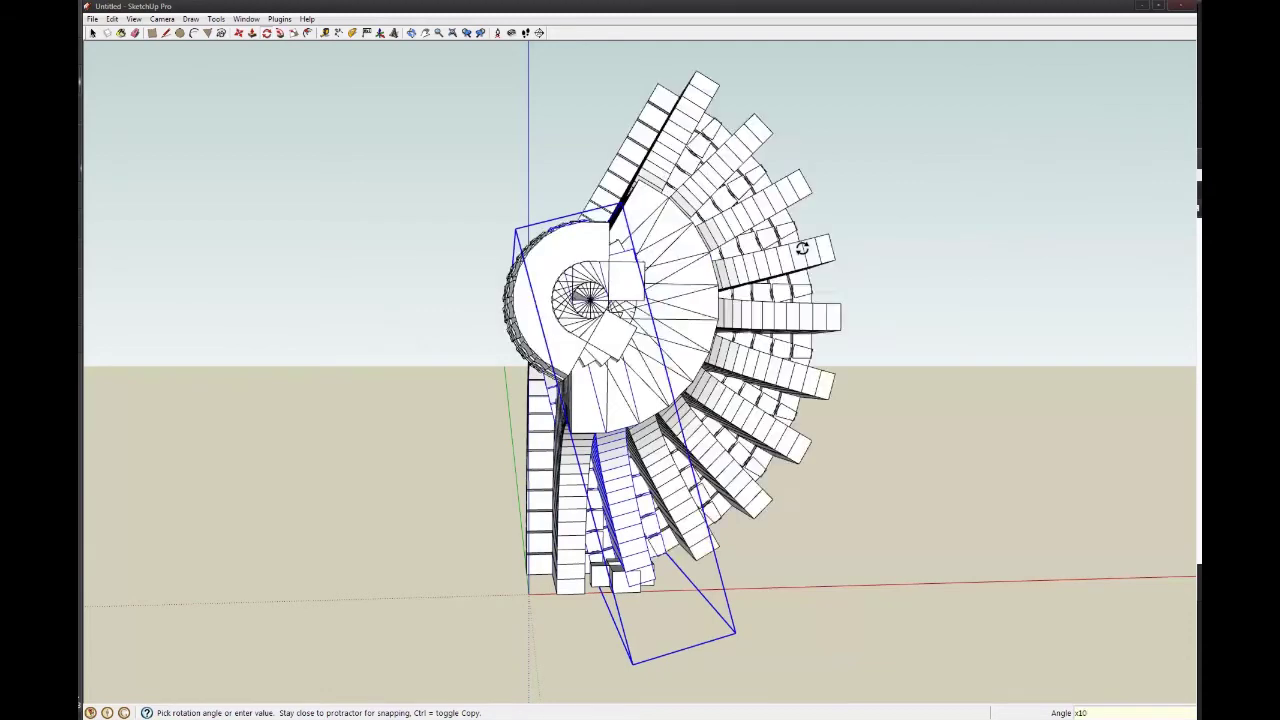
middle_drag(730, 320, 934, 289)
key(space)
scroll(709, 286, up, 5)
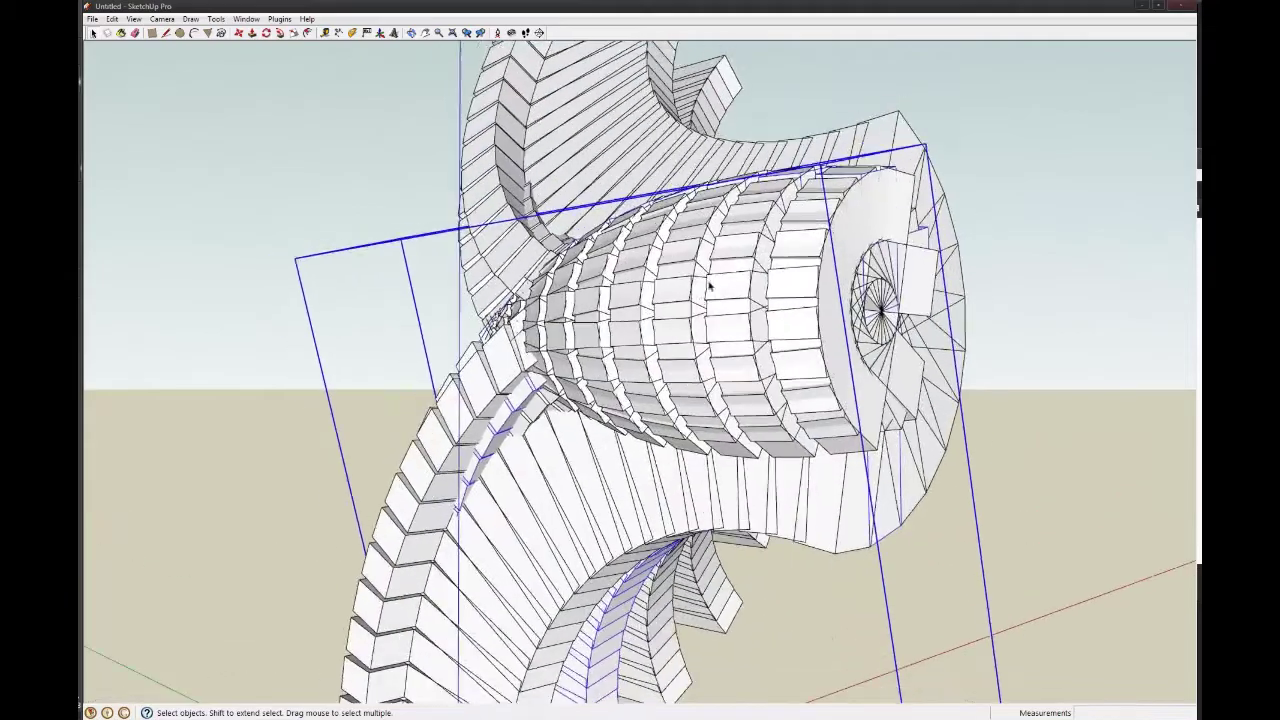
middle_drag(697, 260, 500, 366)
scroll(714, 350, up, 5)
scroll(714, 350, up, 3)
scroll(766, 346, down, 4)
scroll(767, 341, down, 3)
scroll(490, 340, down, 5)
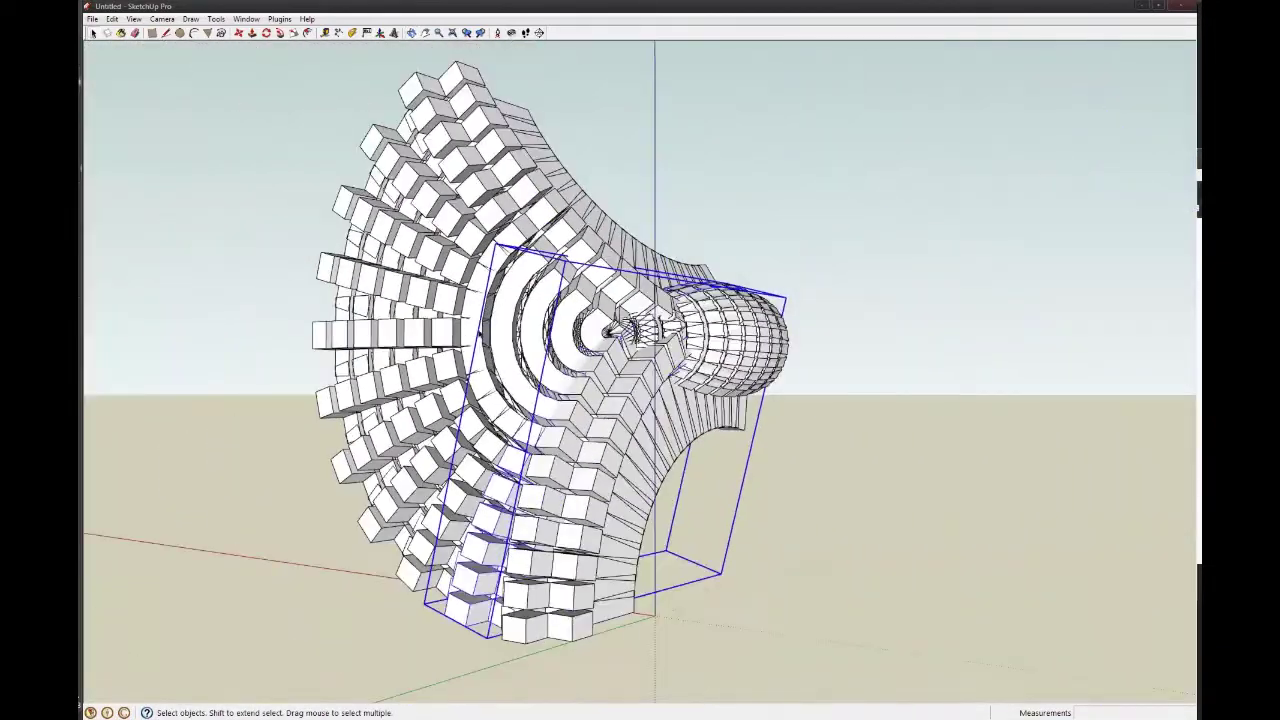
middle_drag(480, 320, 157, 376)
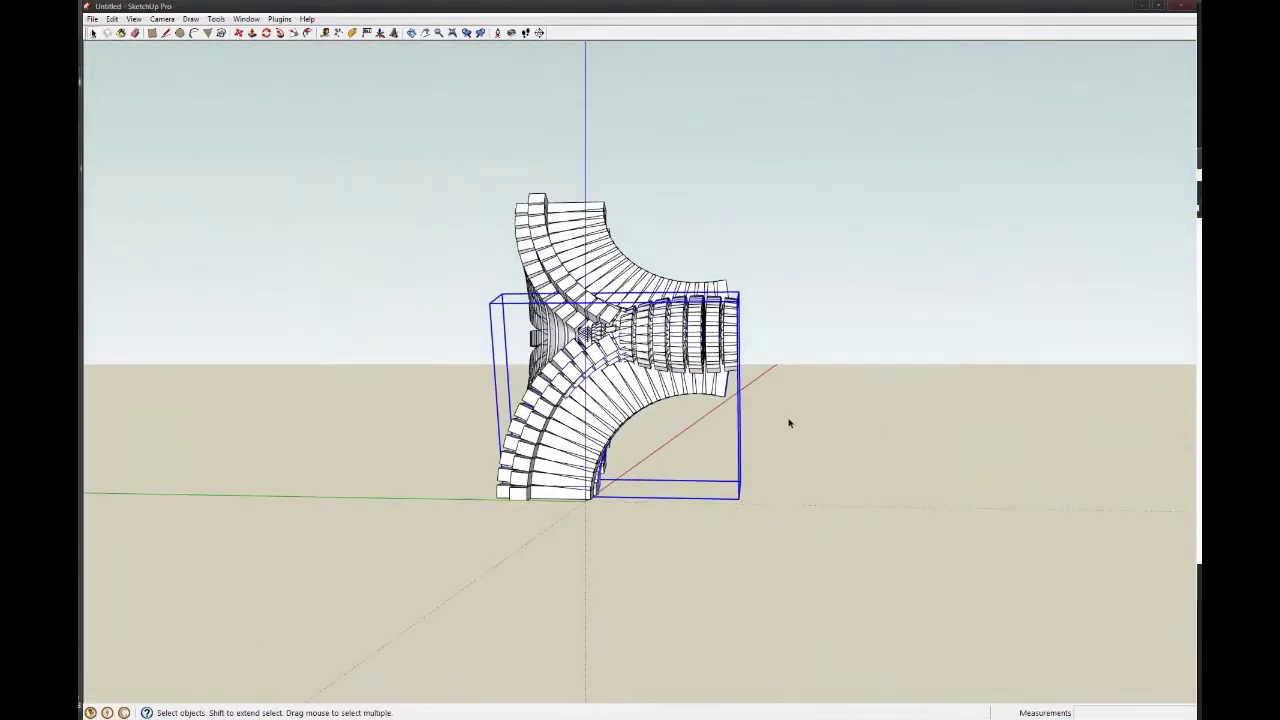
- Orbit to look down on the model and start rotating the selected block group
middle_drag(641, 246, 690, 352)
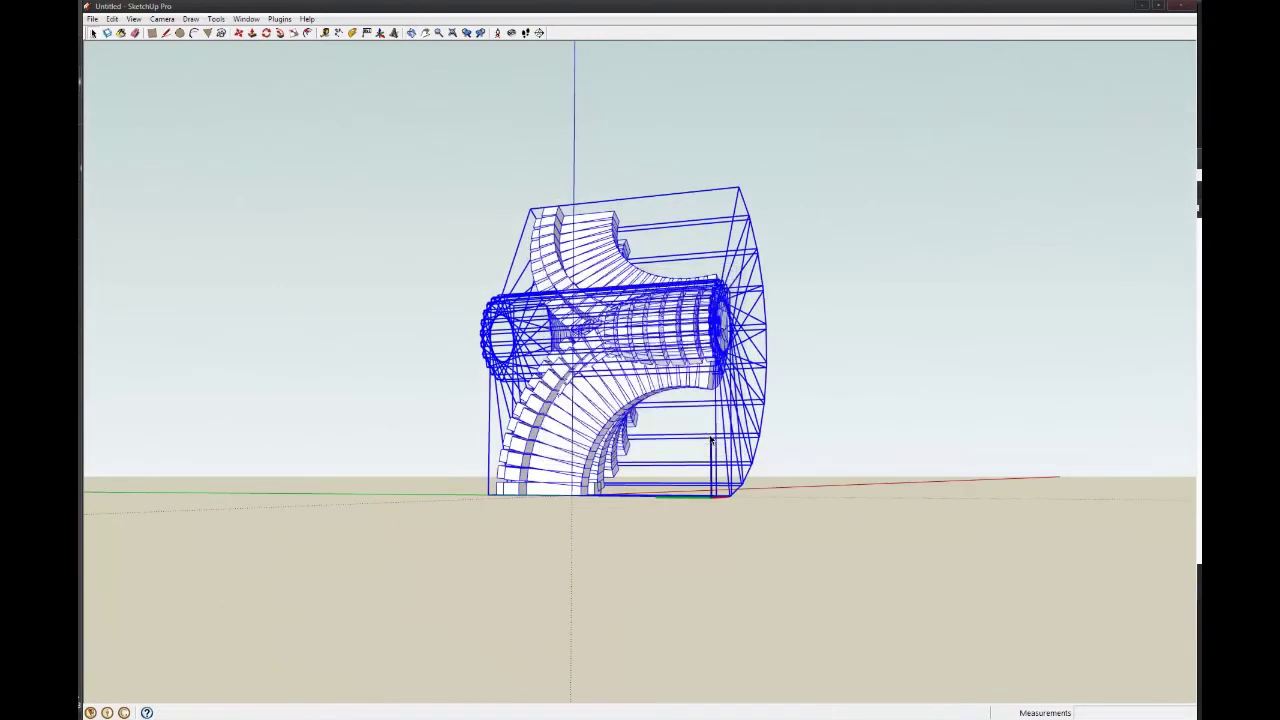
middle_drag(712, 440, 785, 330)
scroll(614, 334, up, 5)
key(q)
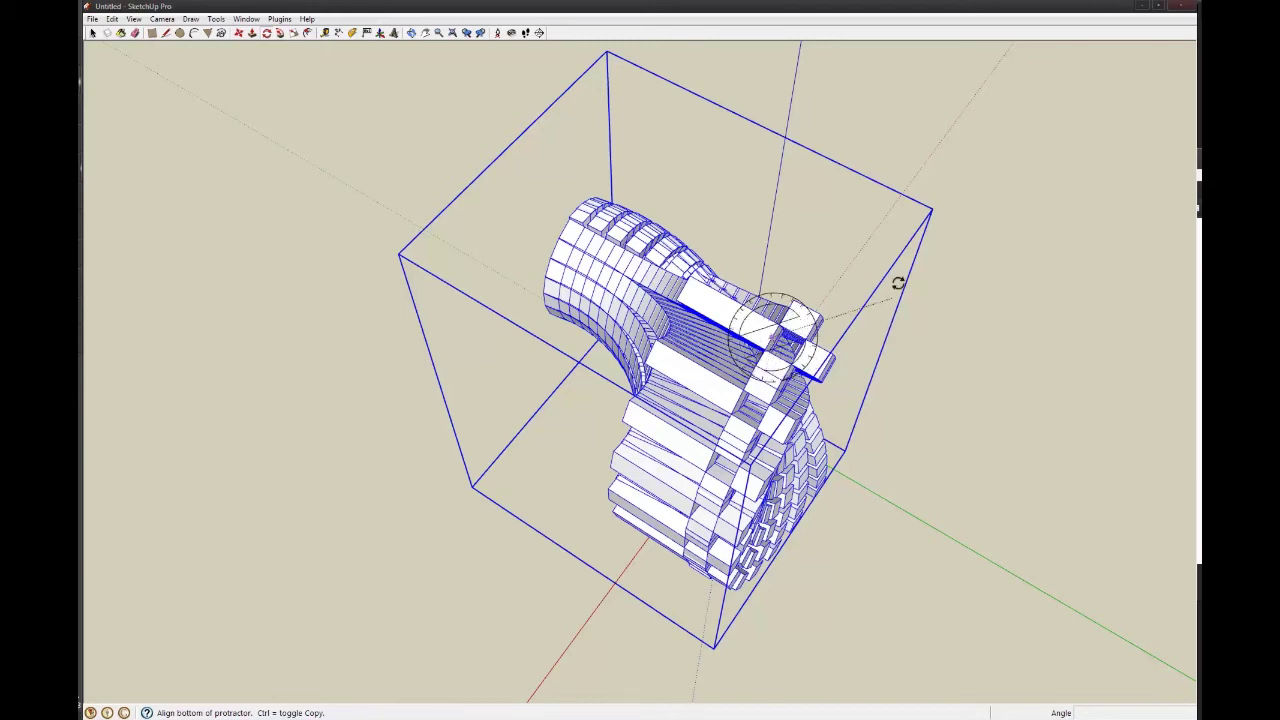
- Rotate-copy the arch shell 26.5° and array it x10 into a hollow ball of blocks
click(879, 190)
key(ctrl)
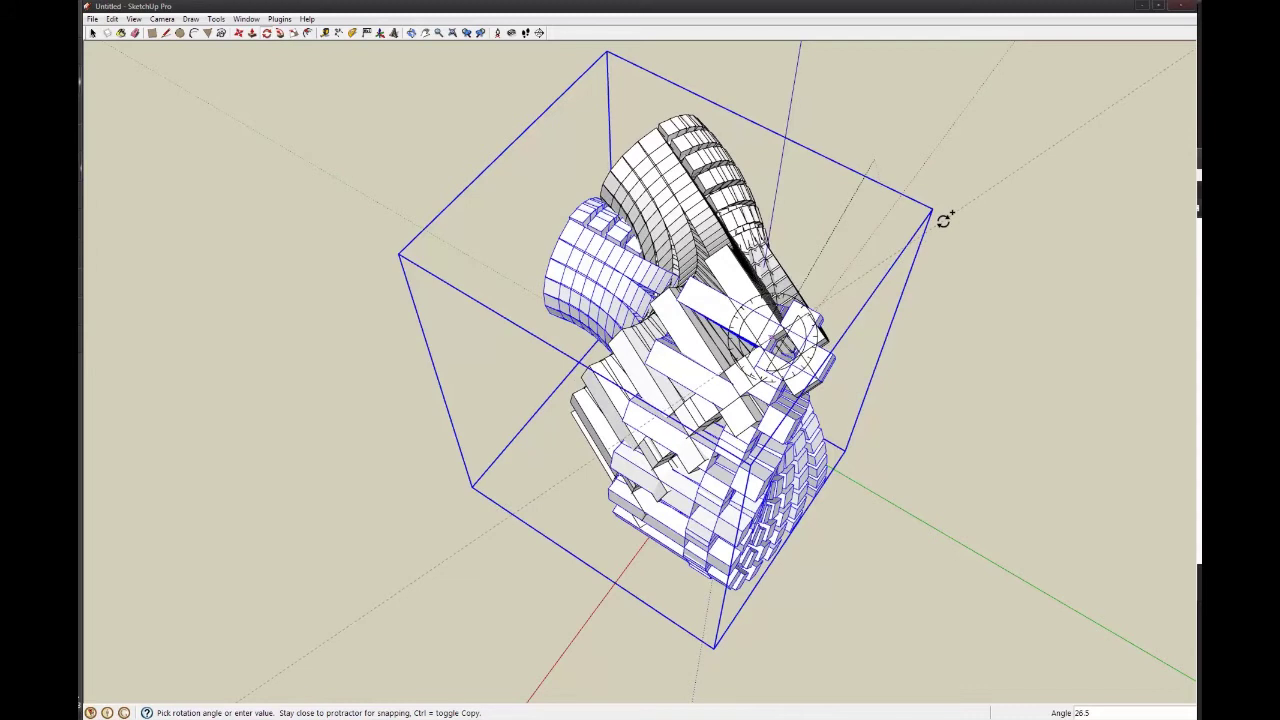
click(943, 220)
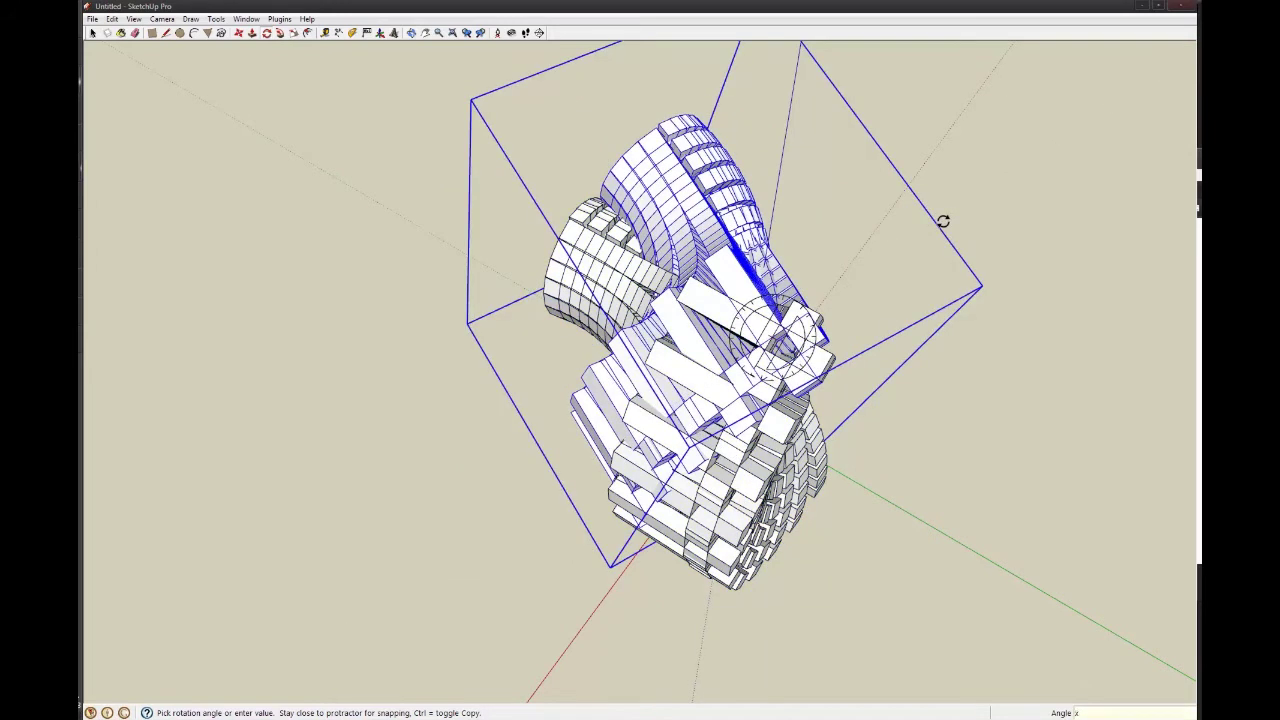
text(x10)
key(Return)
key(space)
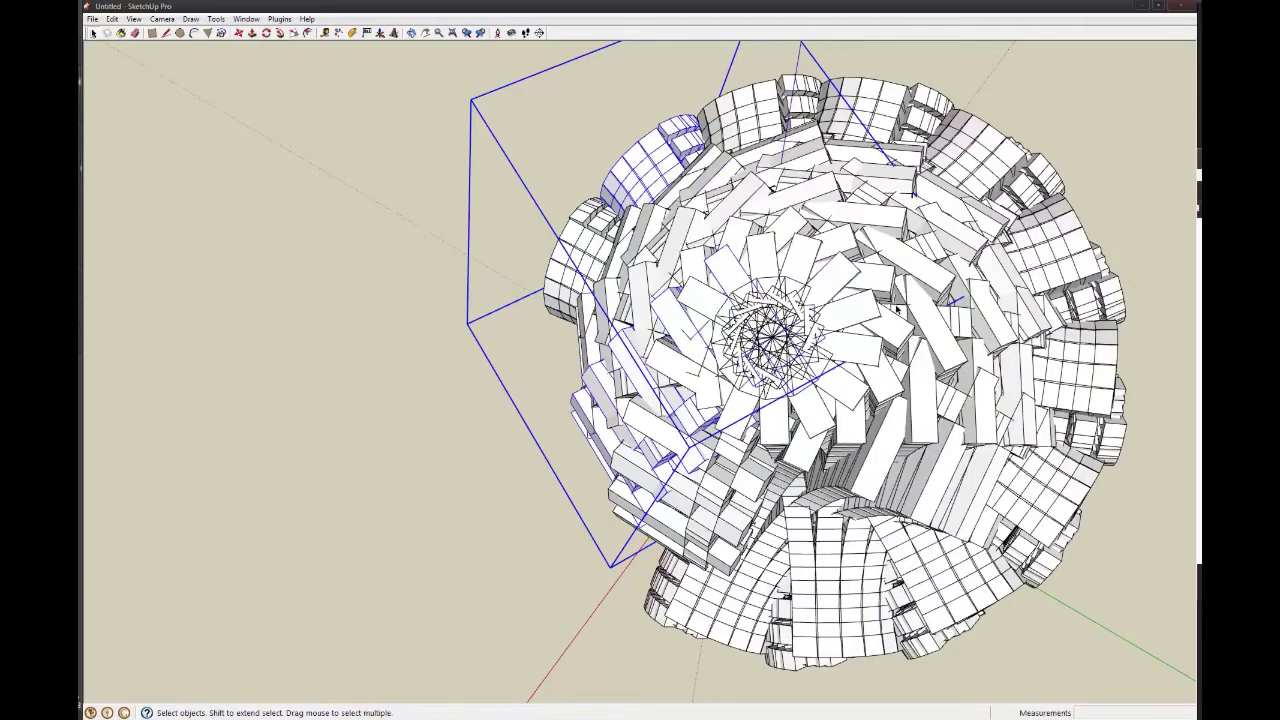
middle_drag(943, 220, 563, 387)
scroll(470, 290, down, 3)
scroll(611, 404, up, 5)
scroll(611, 404, up, 6)
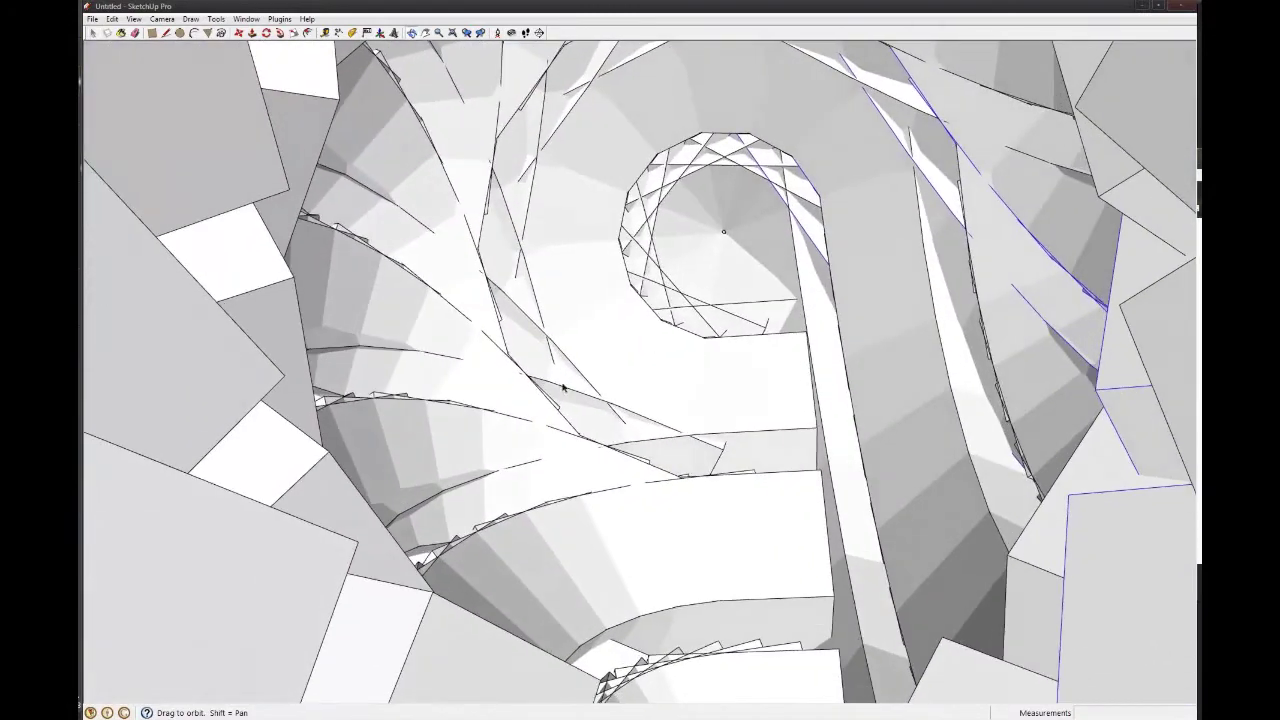
scroll(433, 508, down, 3)
mouse_move(433, 508)
middle_down()
mouse_move(491, 471)
mouse_move(614, 503)
mouse_move(634, 600)
mouse_move(604, 560)
middle_up()
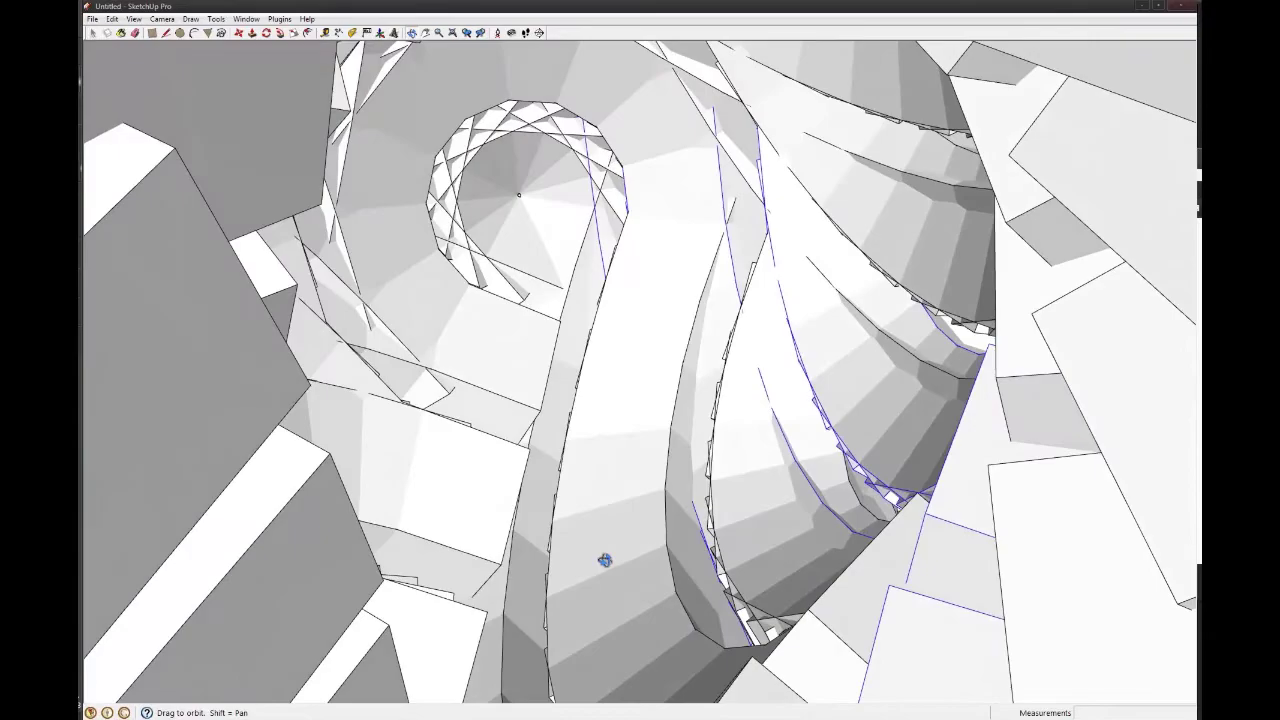
scroll(486, 320, down, 10)
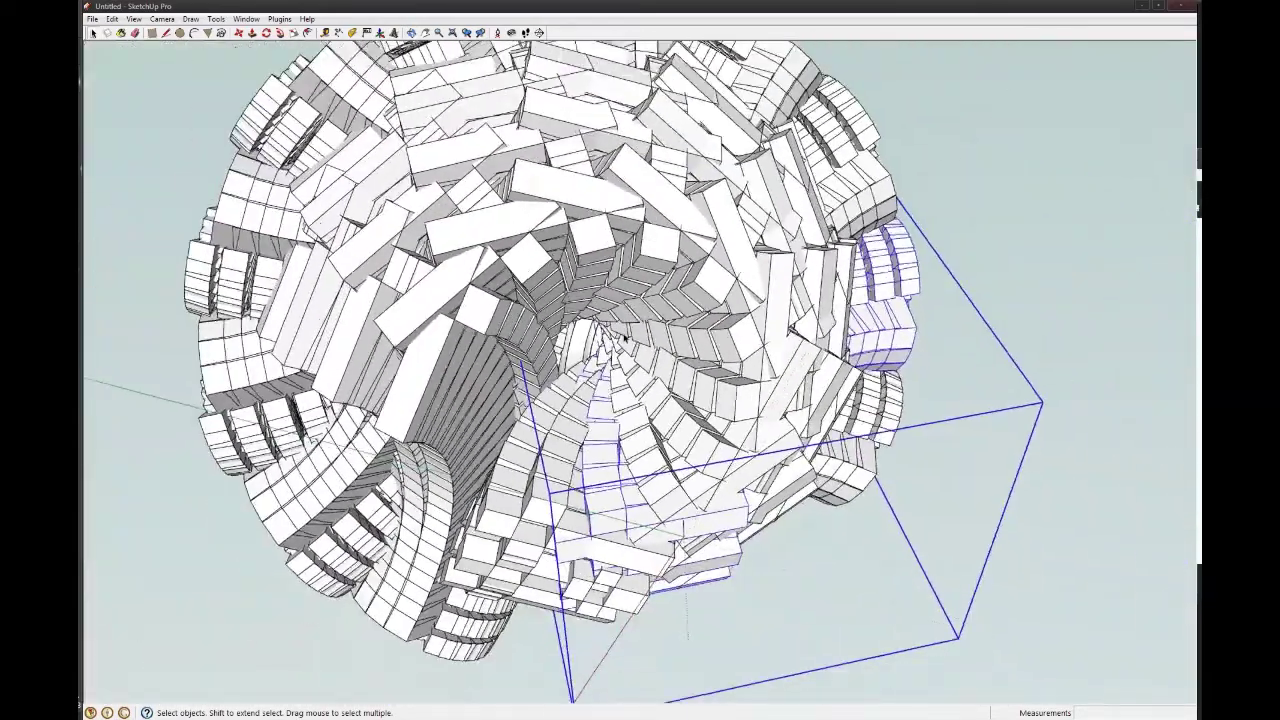
scroll(625, 338, down, 3)
mouse_move(625, 338)
middle_down()
mouse_move(848, 509)
mouse_move(840, 518)
mouse_move(994, 163)
mouse_move(604, 298)
mouse_move(1003, 303)
mouse_move(883, 323)
middle_up()
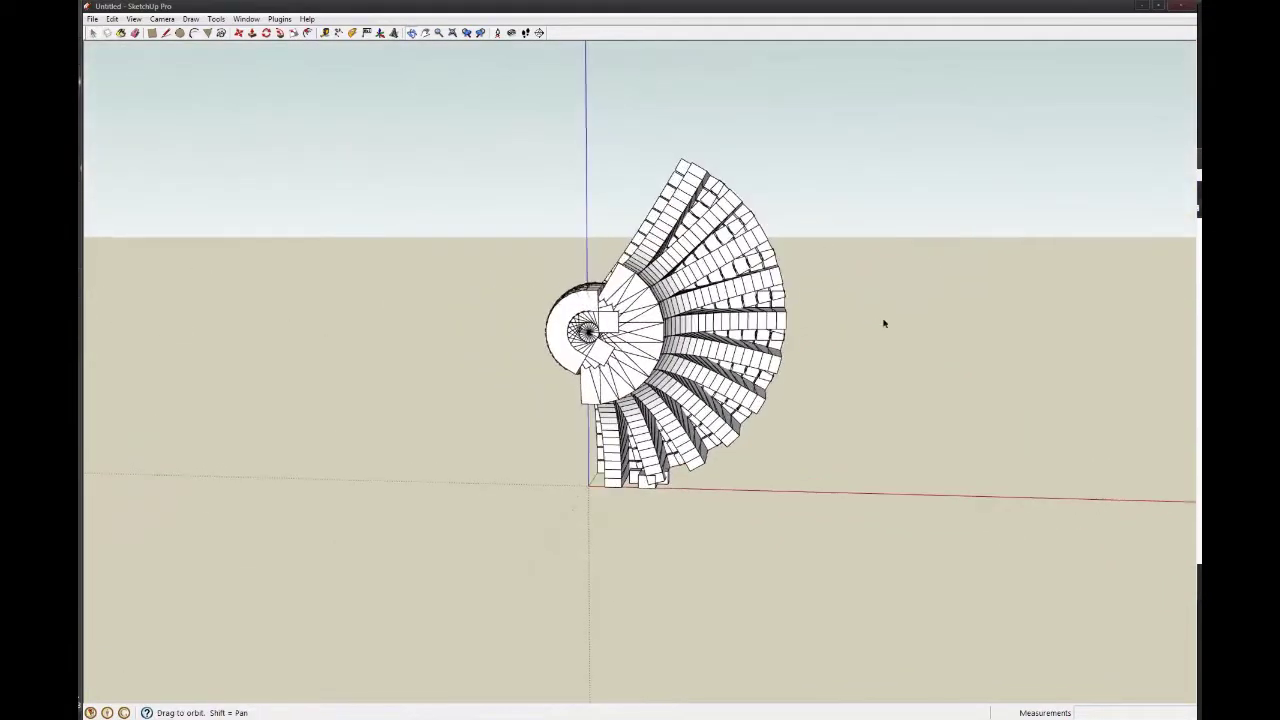
- Select the fan-shaped arch group and rotate-copy it six times around its axis
mouse_move(584, 296)
middle_down()
mouse_move(826, 400)
mouse_move(748, 403)
mouse_move(748, 383)
middle_up()
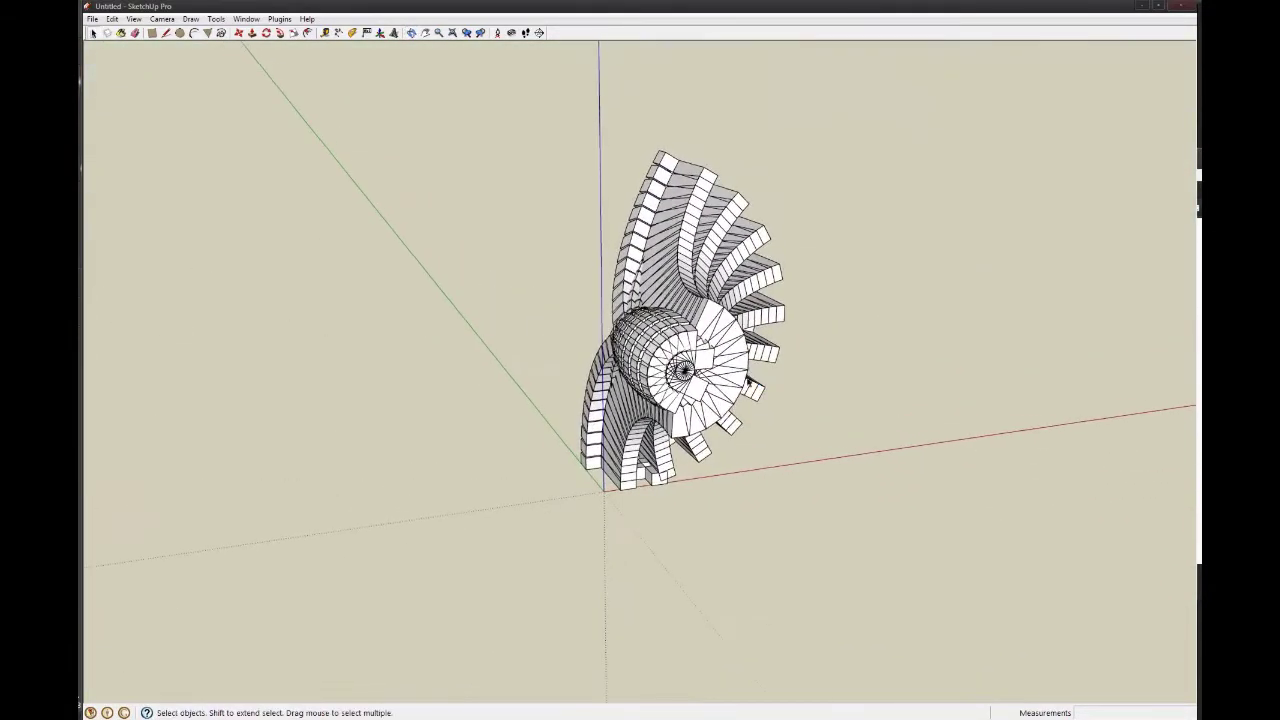
click(590, 405)
middle_drag(590, 405, 590, 490)
key(q)
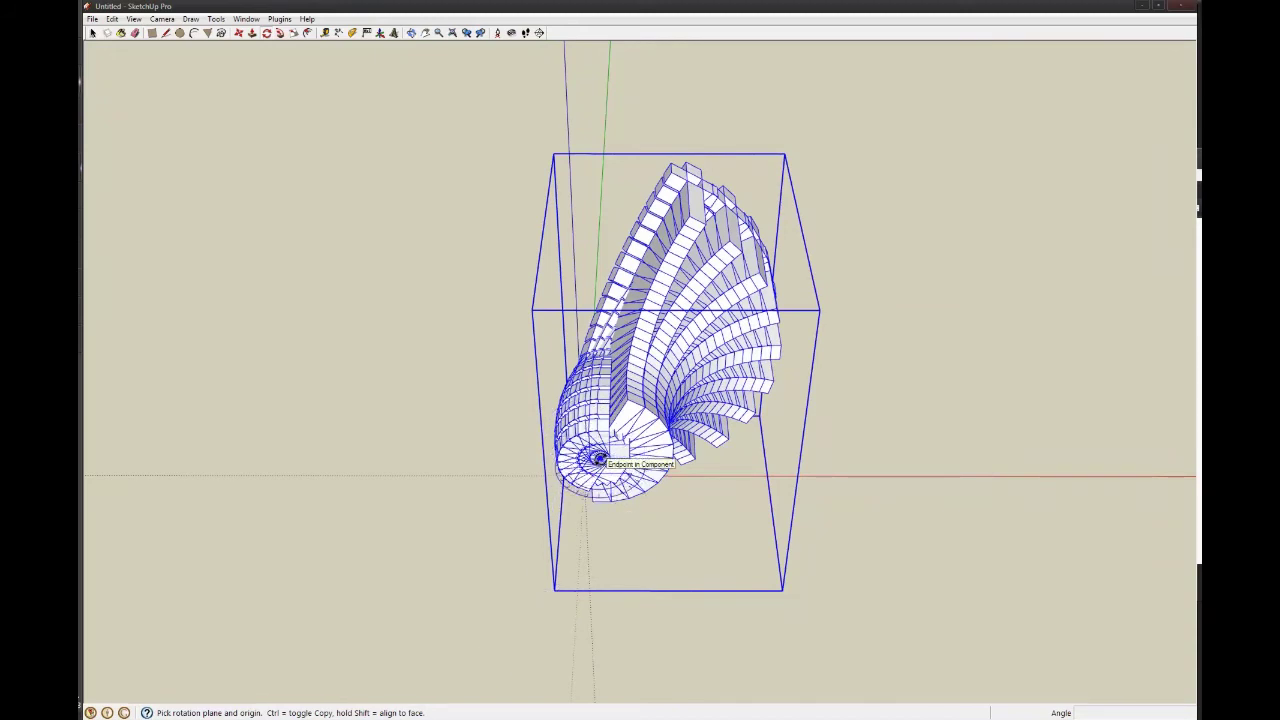
click(620, 173)
key(ctrl)
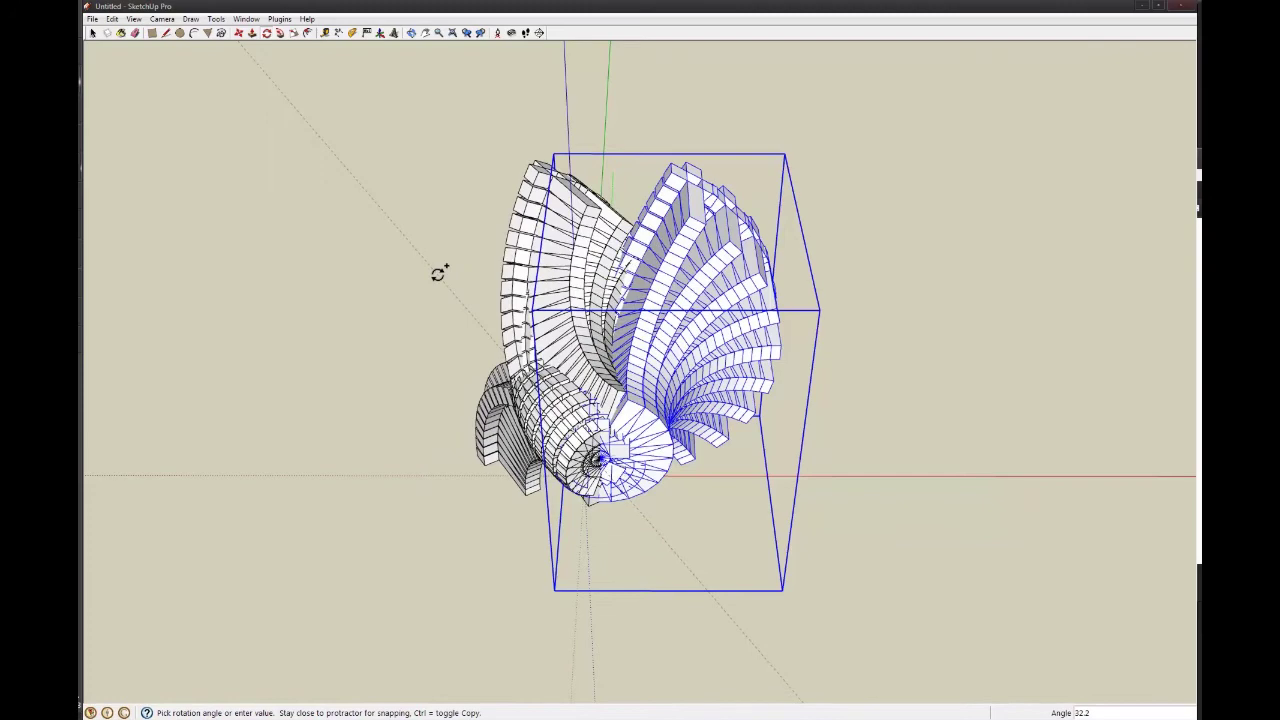
key(ctrl)
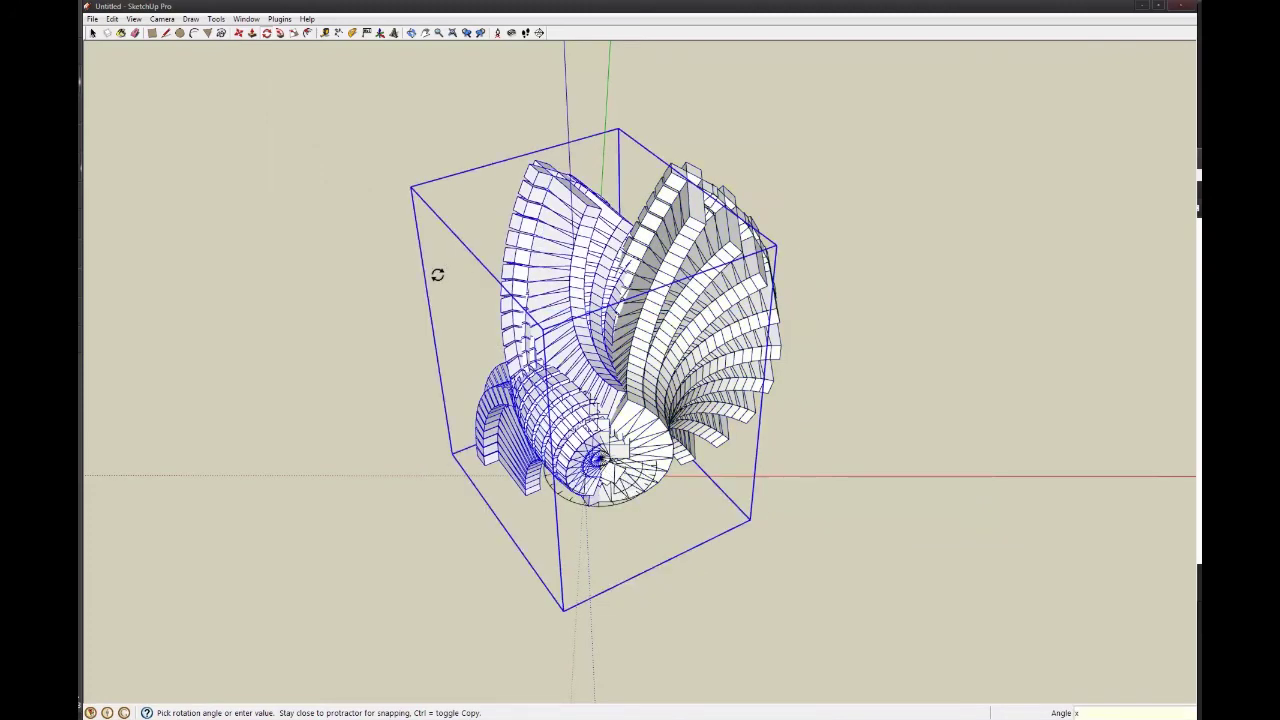
text(6)
key(Return)
middle_drag(437, 274, 575, 528)
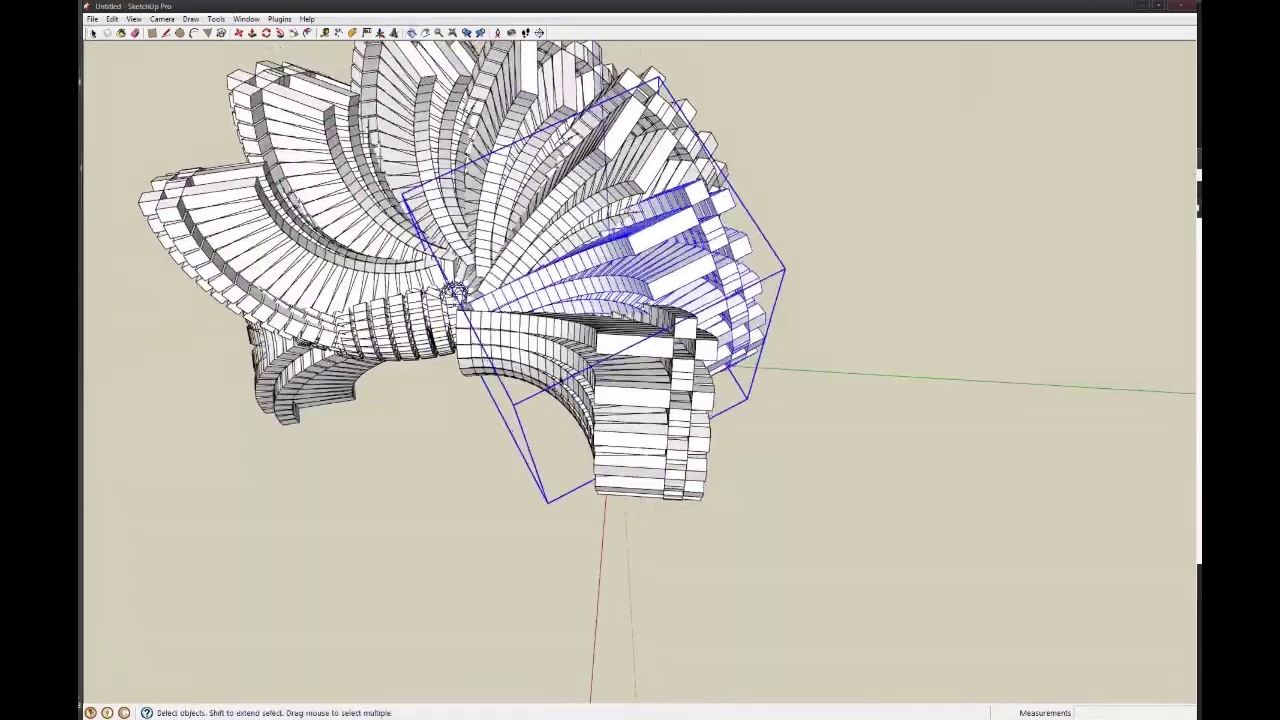
- Deselect everything and orbit to a higher angle showing the horizon and sky
click(580, 523)
scroll(580, 523, down, 5)
scroll(640, 470, up, 8)
middle_drag(602, 462, 478, 454)
scroll(560, 420, down, 4)
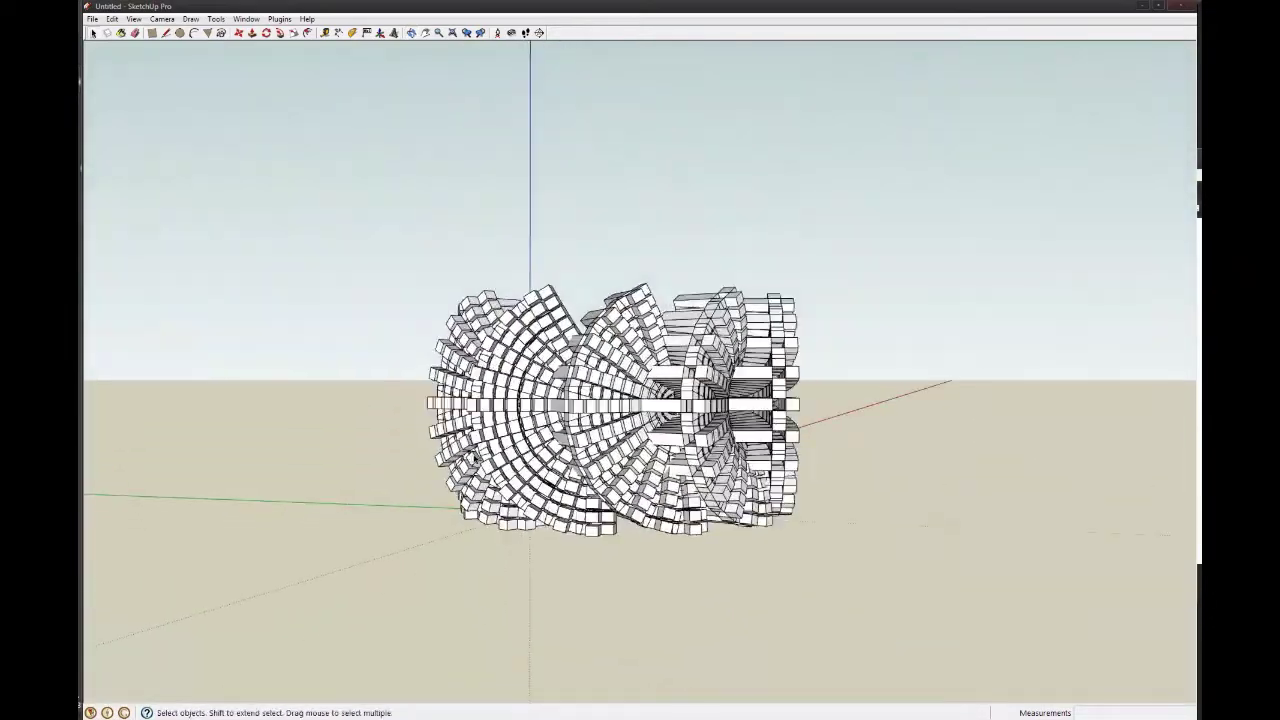
middle_drag(686, 424, 485, 400)
scroll(605, 395, up, 3)
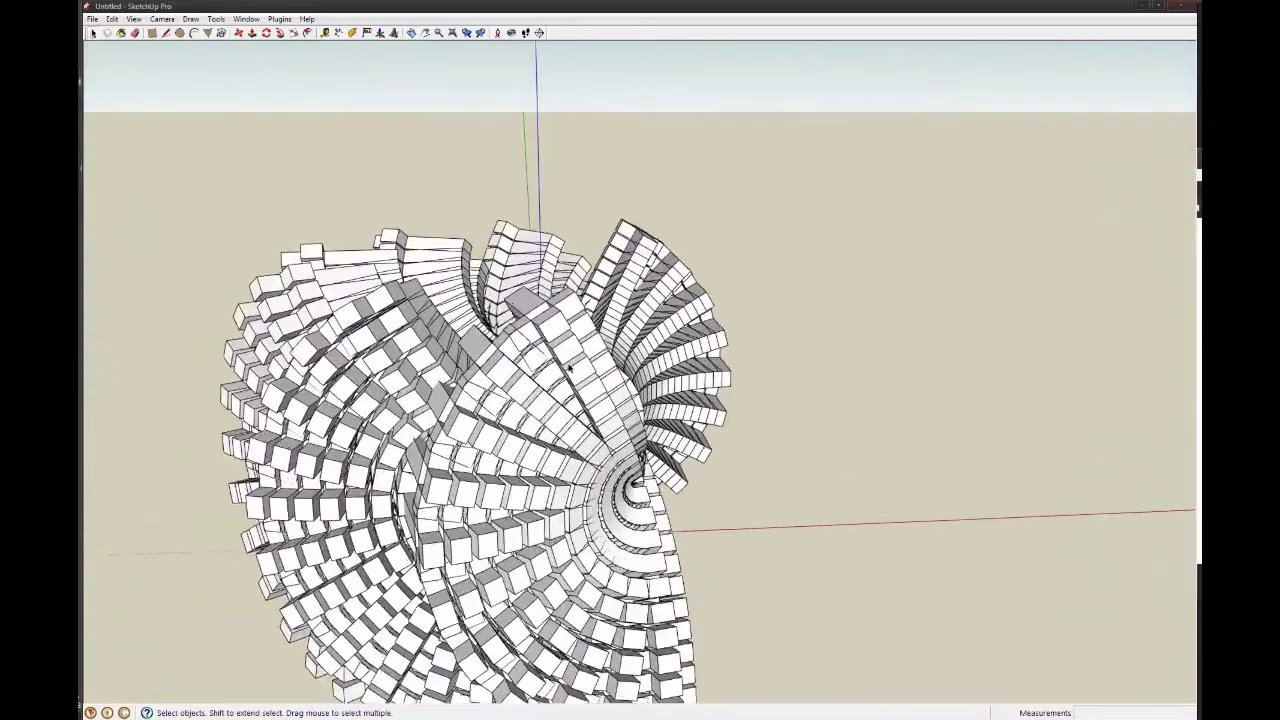
middle_drag(605, 395, 845, 448)
scroll(620, 430, down, 3)
scroll(620, 430, up, 3)
- Switch to Top view and move the Styles window clear of the model
key(F2)
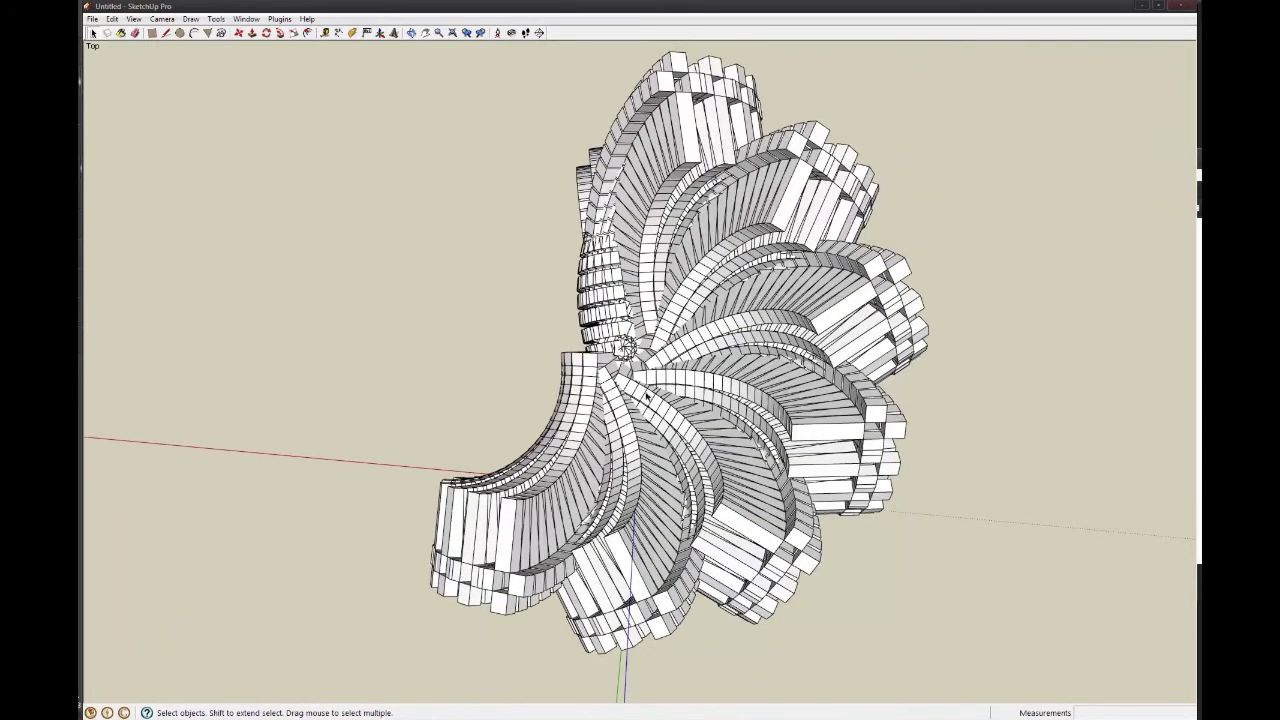
mouse_move(648, 397)
middle_down()
mouse_move(660, 430)
mouse_move(648, 372)
middle_up()
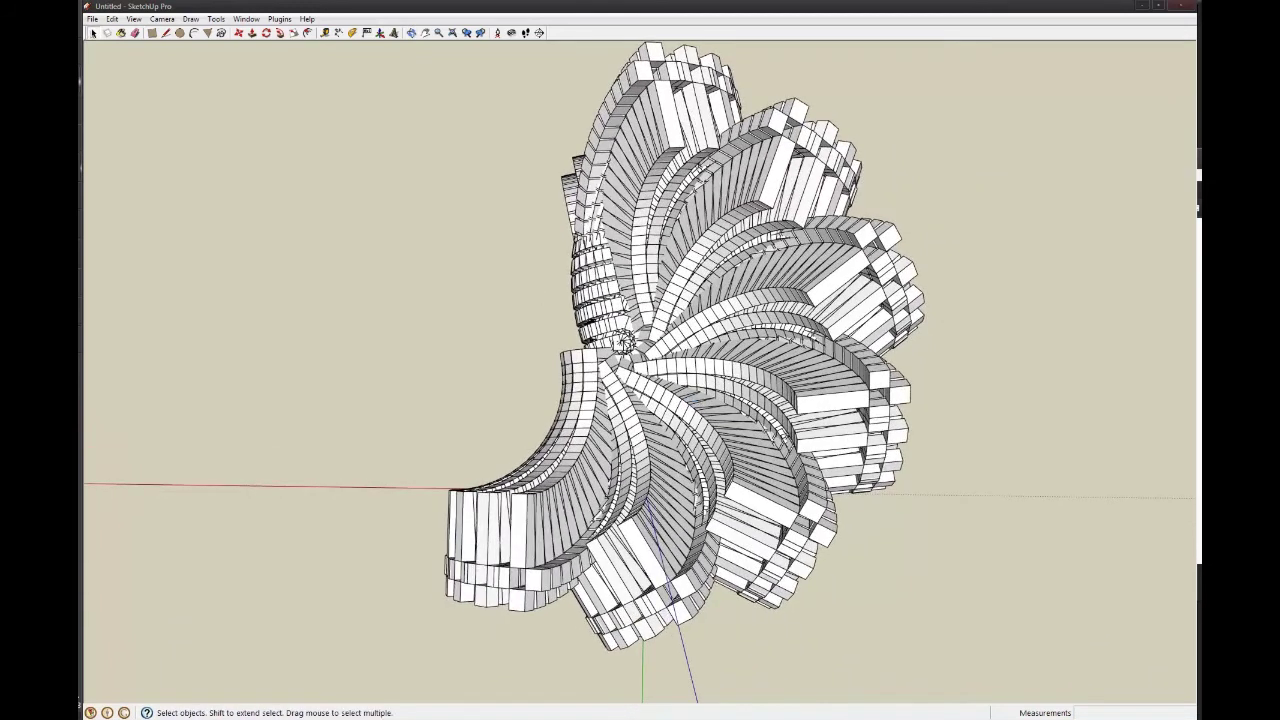
drag(868, 143, 1042, 98)
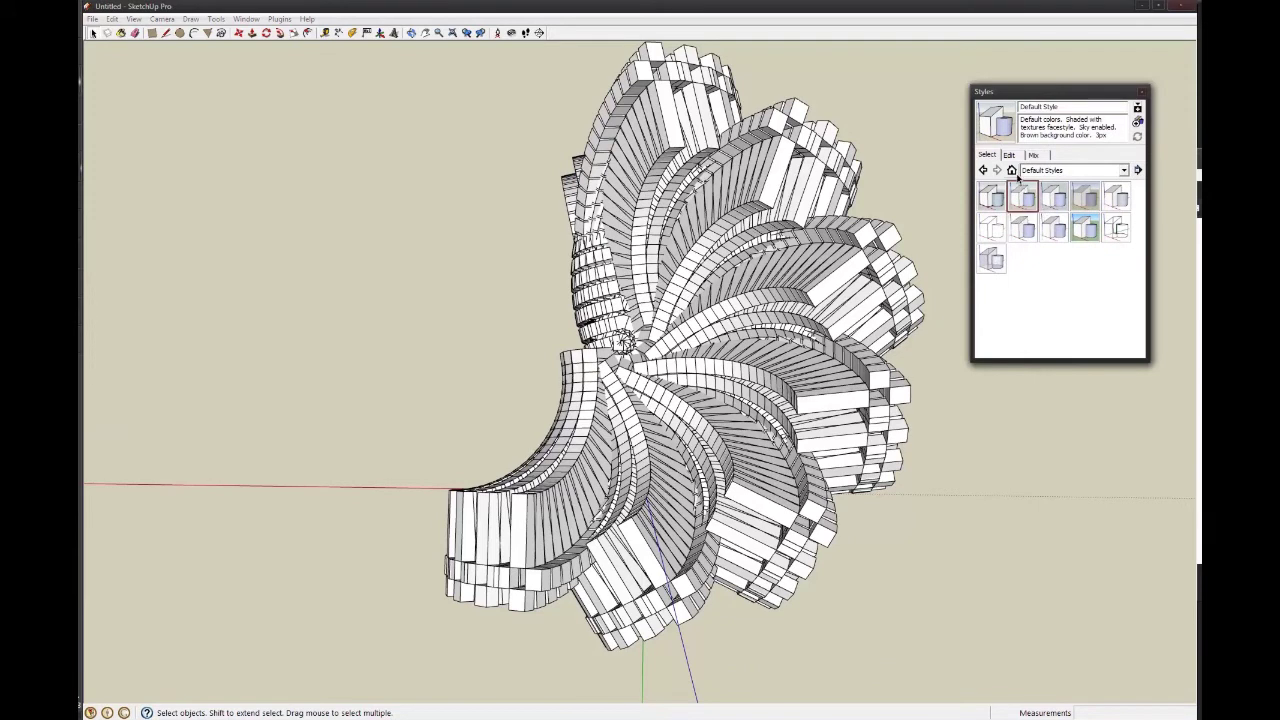
- Turn off edge display in the style's Edge settings
click(1009, 155)
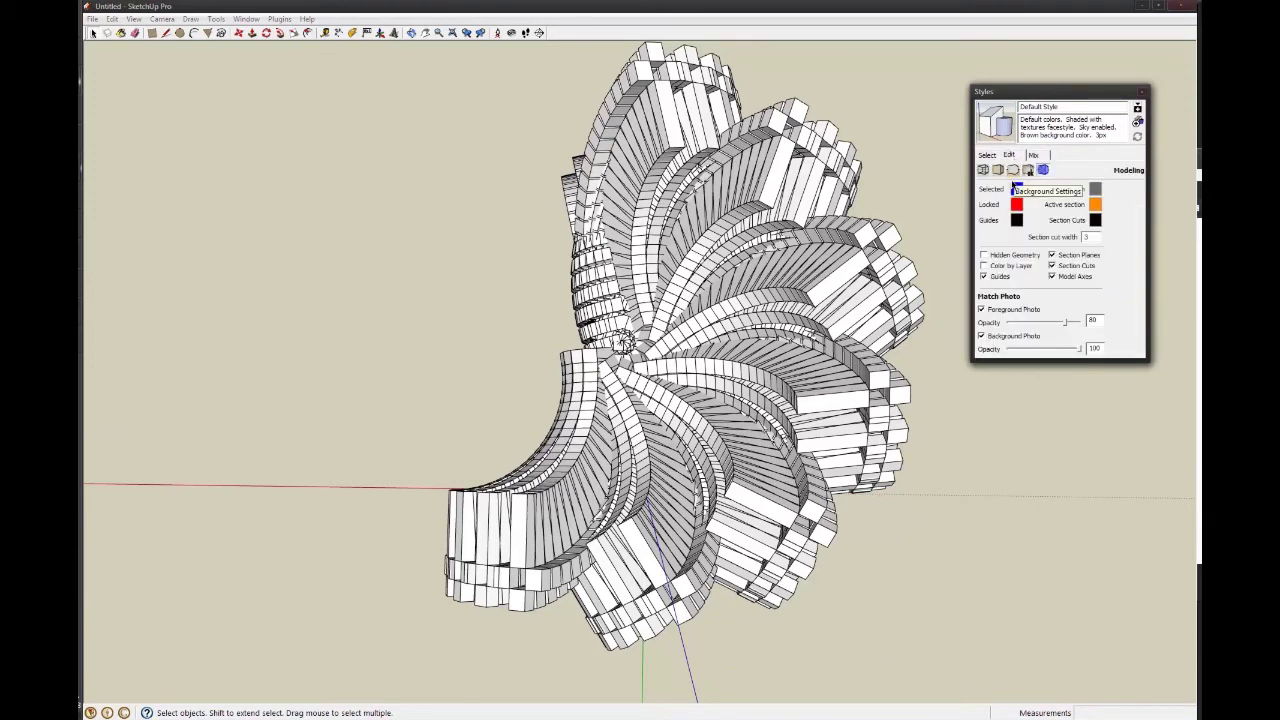
click(983, 170)
click(985, 187)
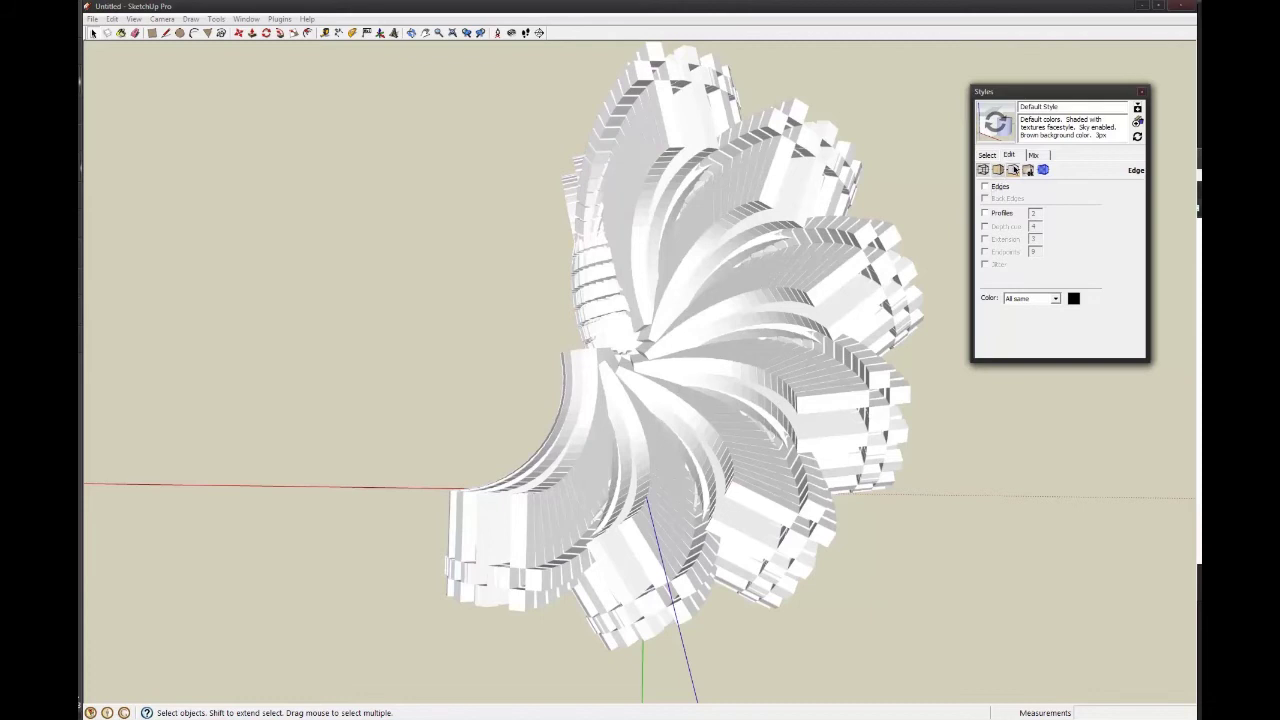
- Change the background colour to black, then to light grey (lightness 91)
click(1013, 170)
click(1026, 191)
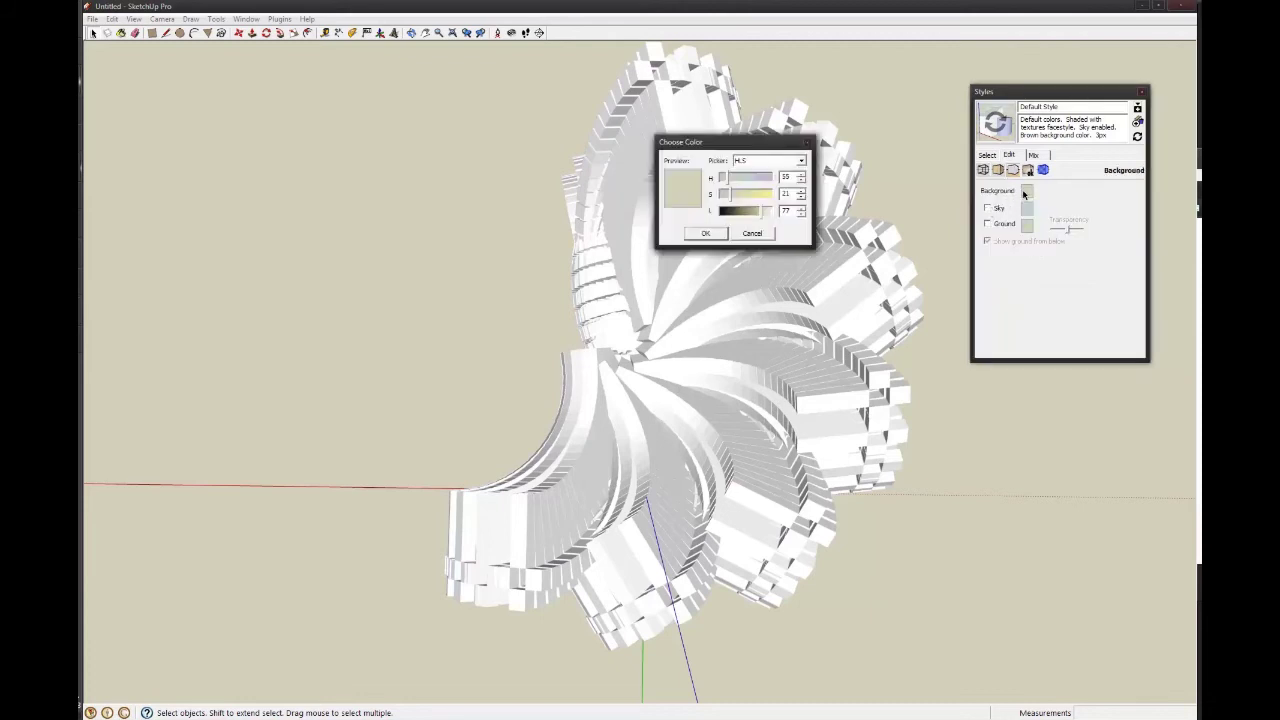
drag(764, 212, 706, 214)
click(703, 233)
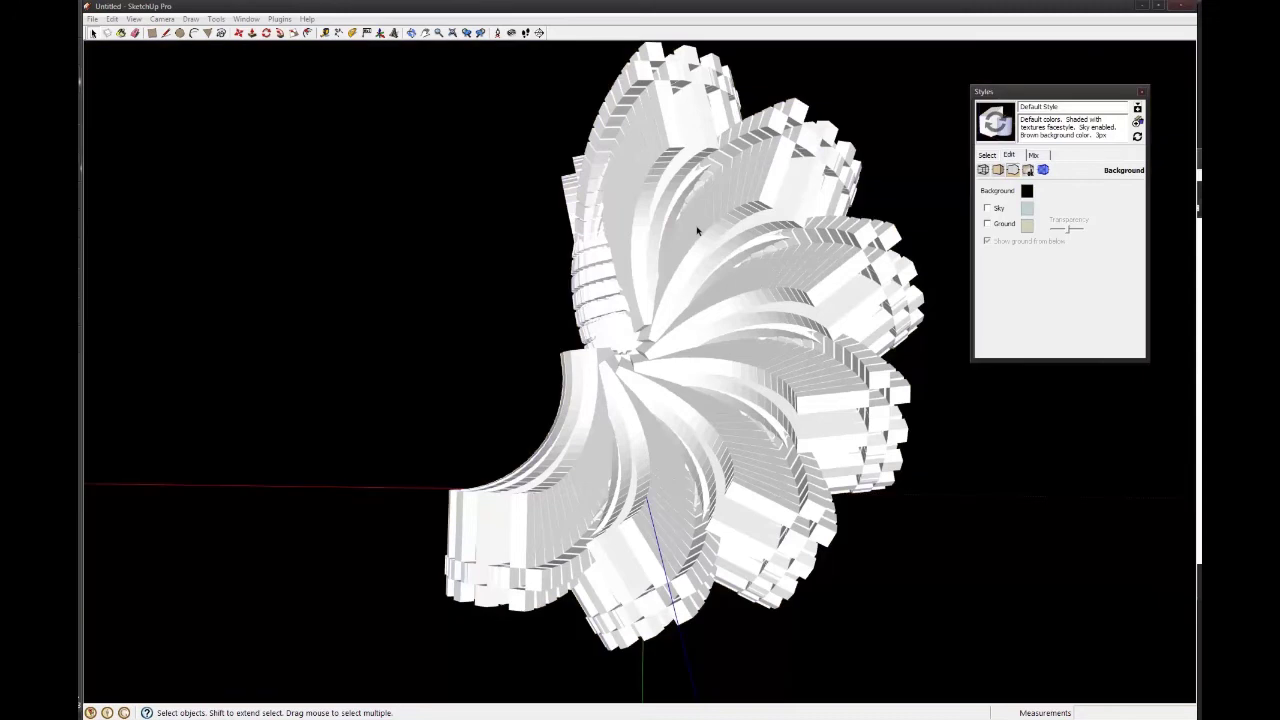
click(1027, 191)
drag(726, 211, 768, 212)
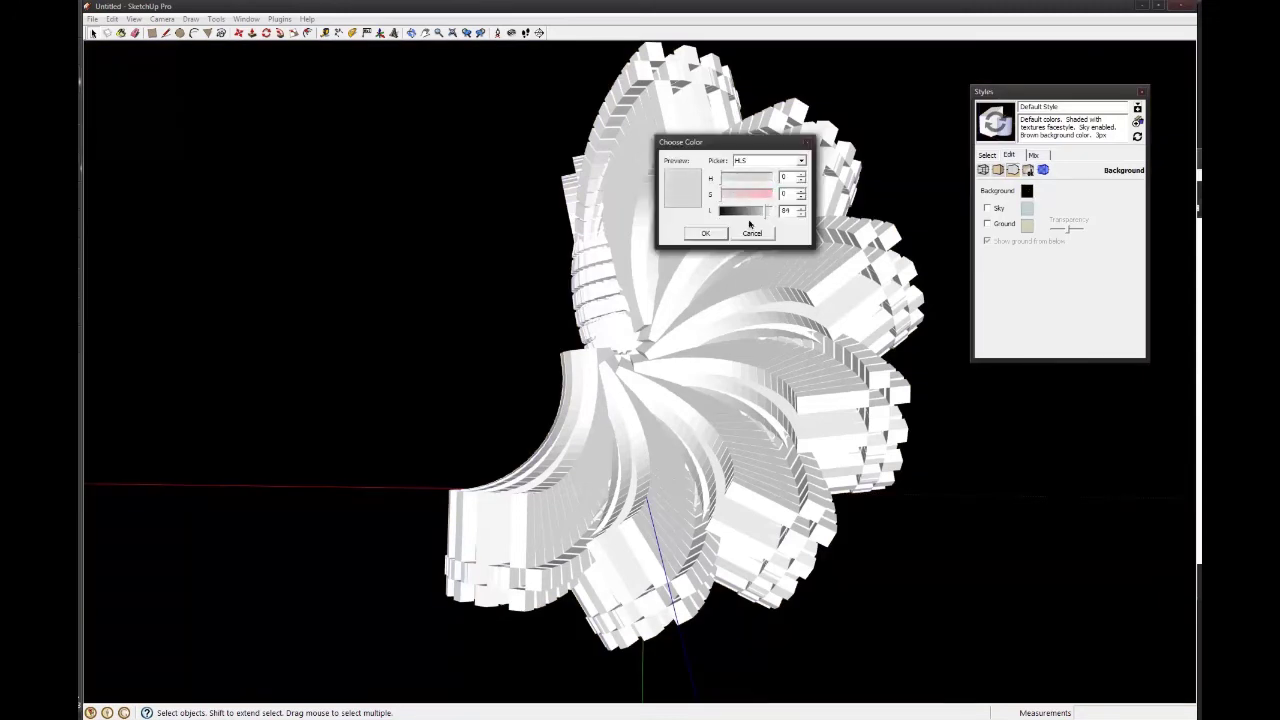
click(712, 234)
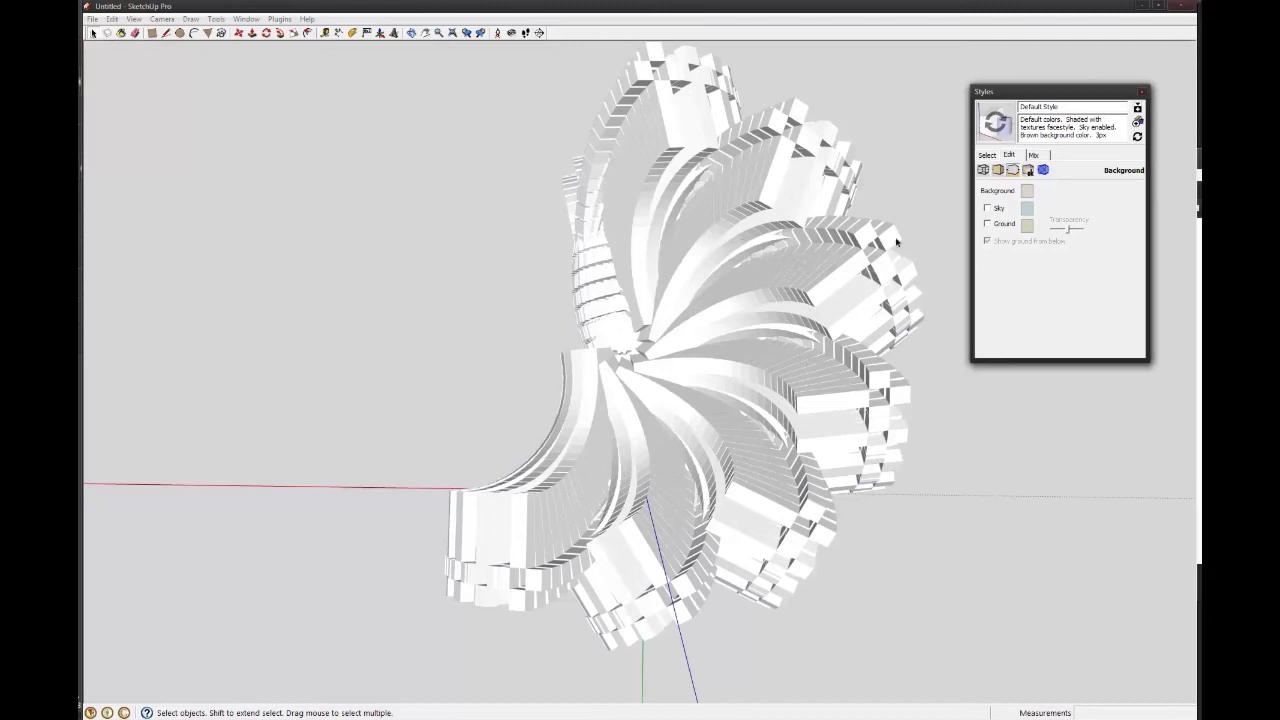
click(1003, 172)
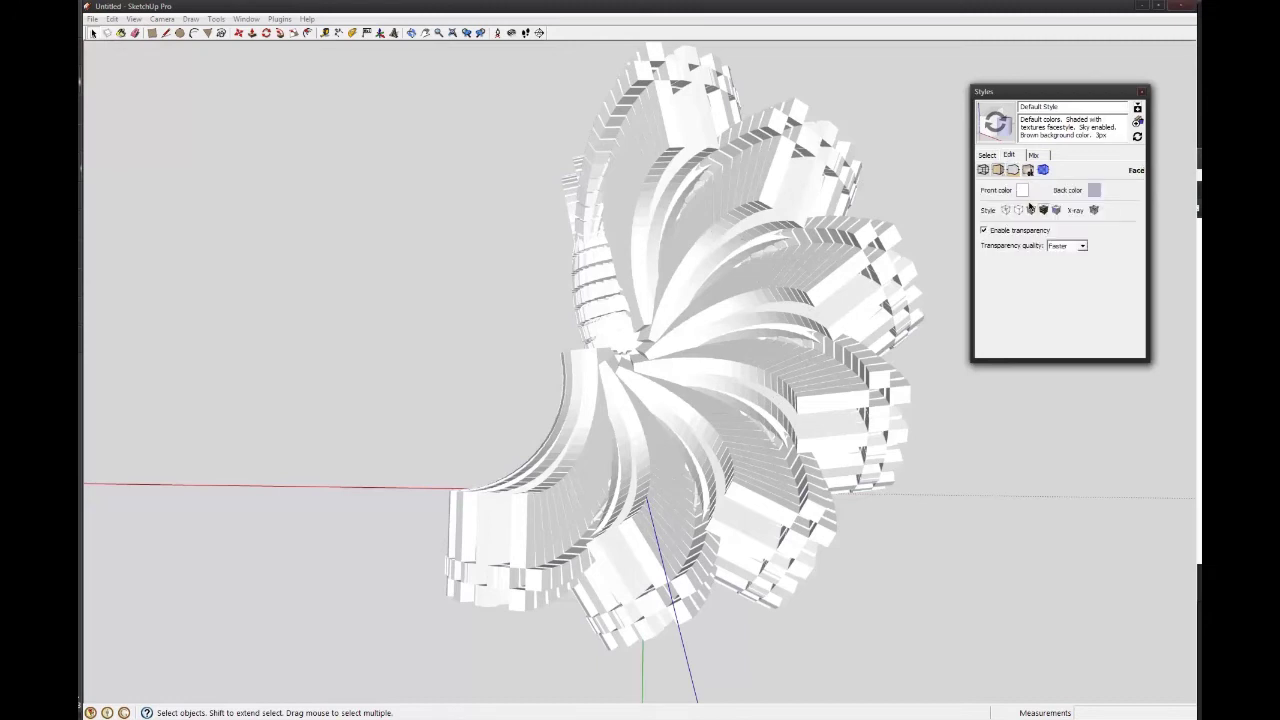
- Turn X-ray off and set the face style to Wireframe
click(1094, 211)
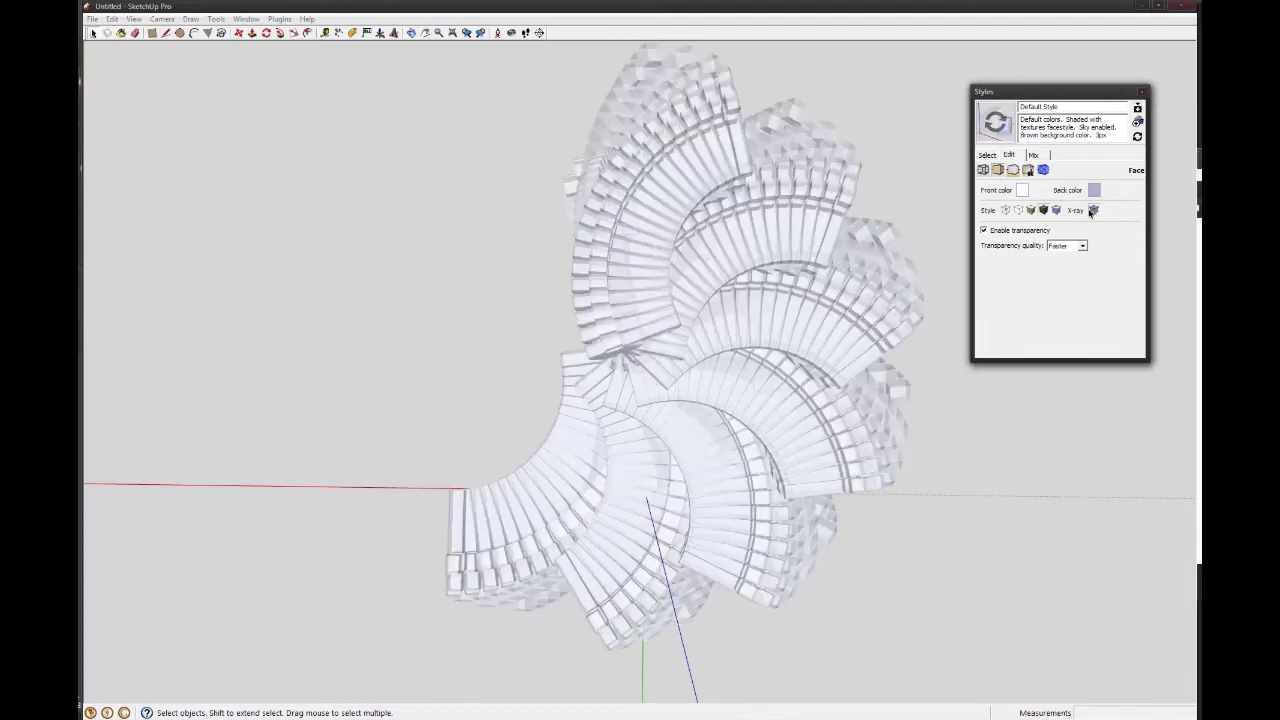
click(1093, 211)
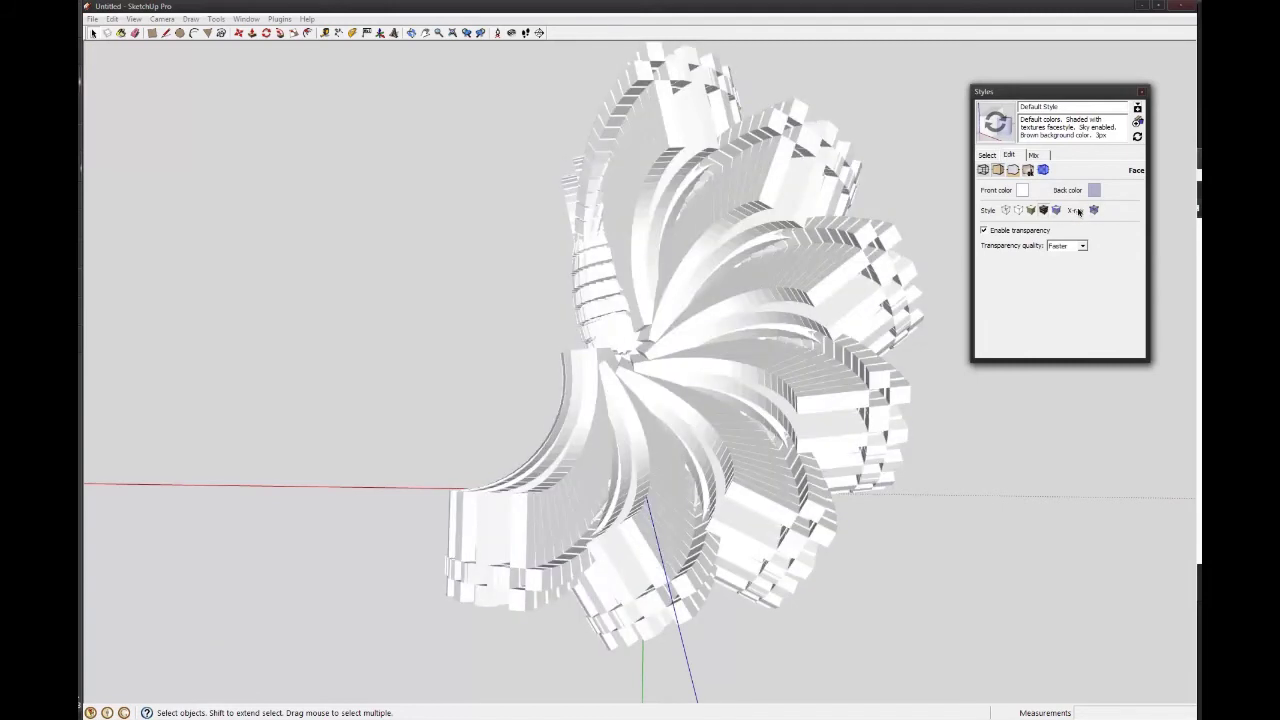
click(1013, 212)
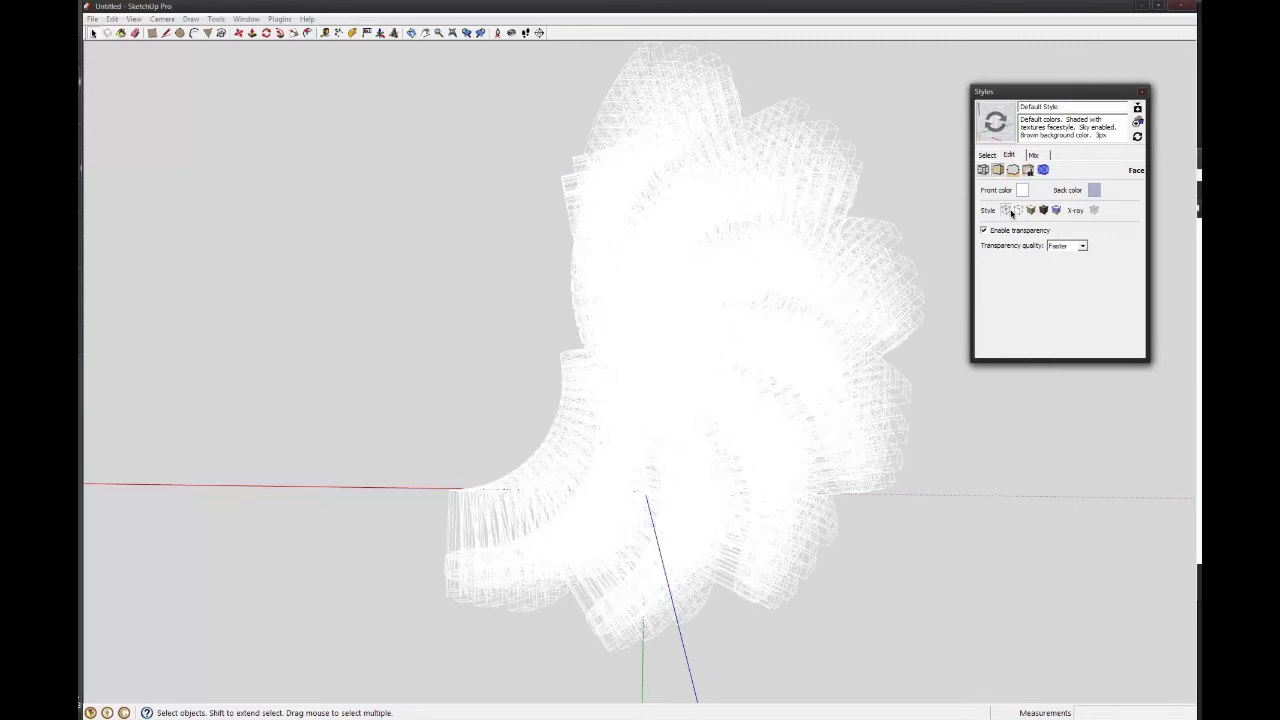
- Set the edge colour to dark grey, then to mid grey (lightness 41)
click(983, 170)
click(1072, 298)
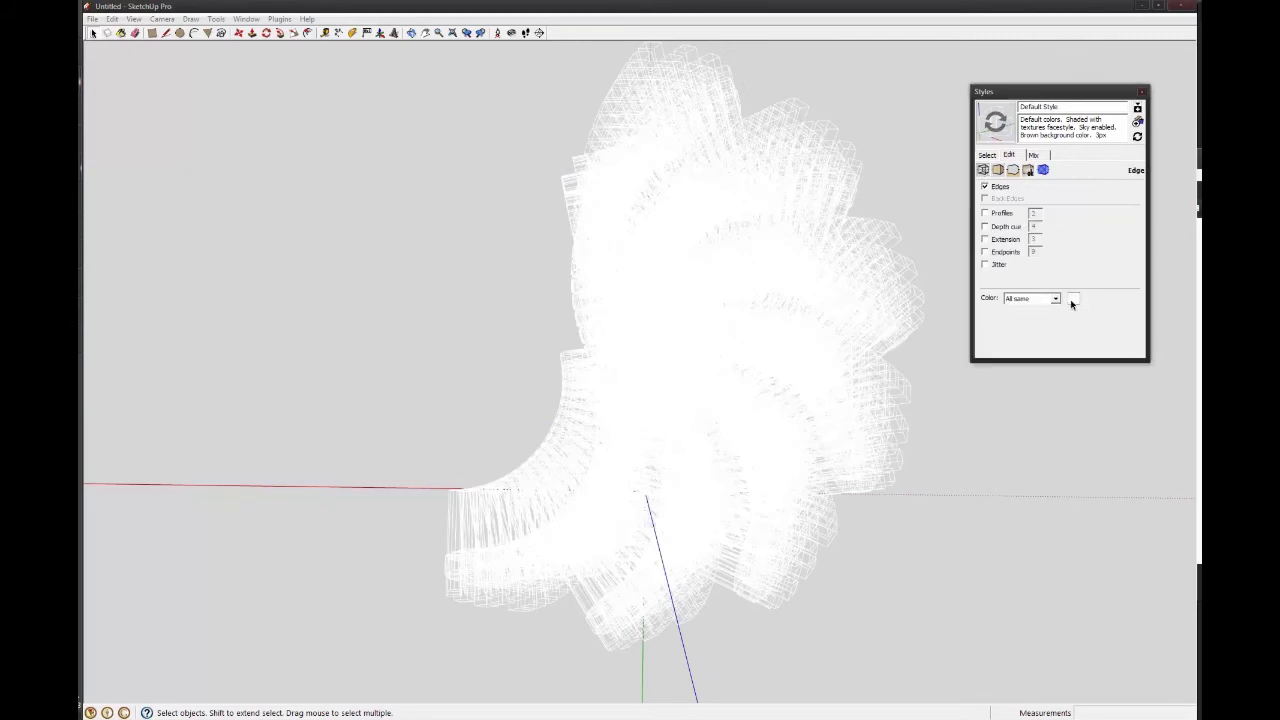
click(734, 212)
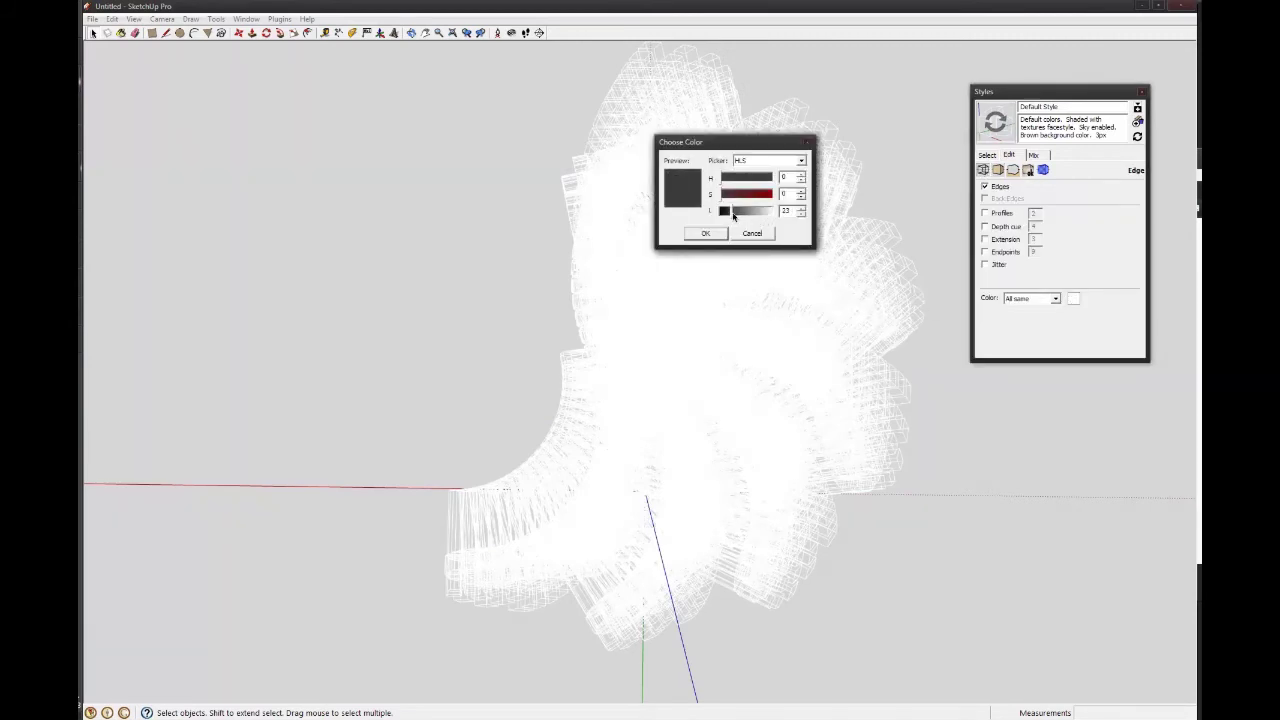
click(717, 236)
click(1073, 298)
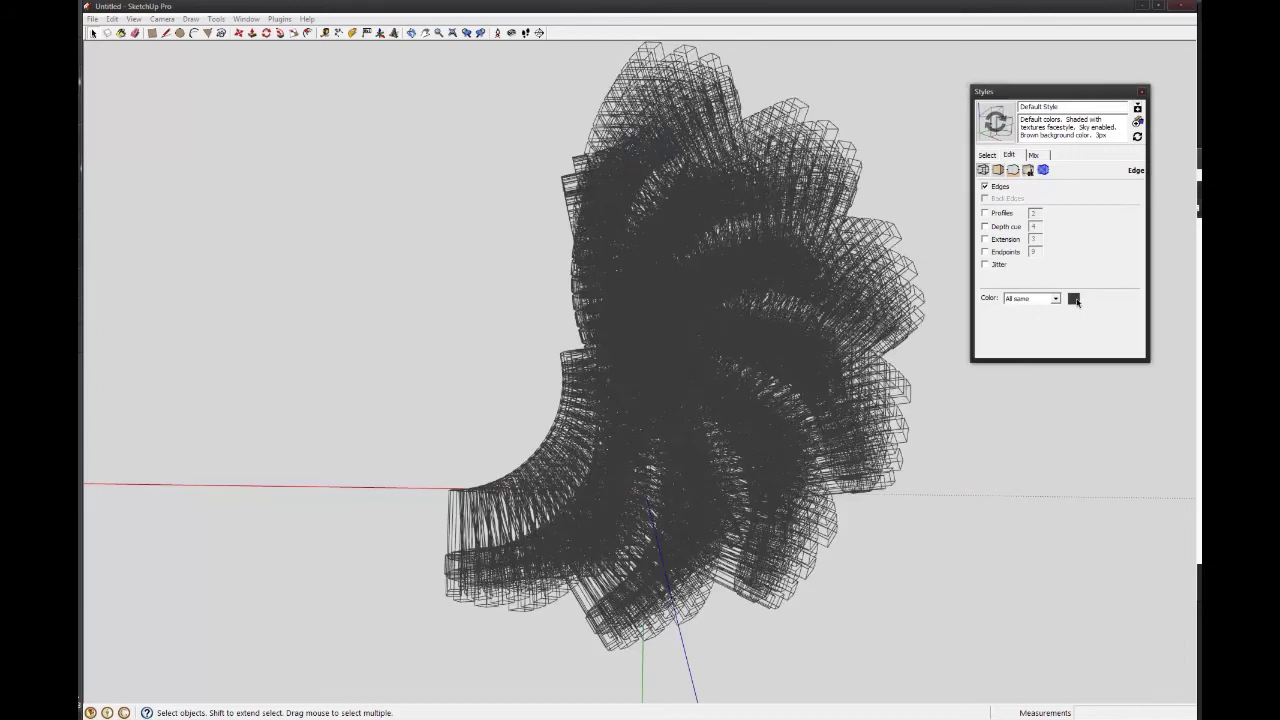
drag(740, 212, 743, 215)
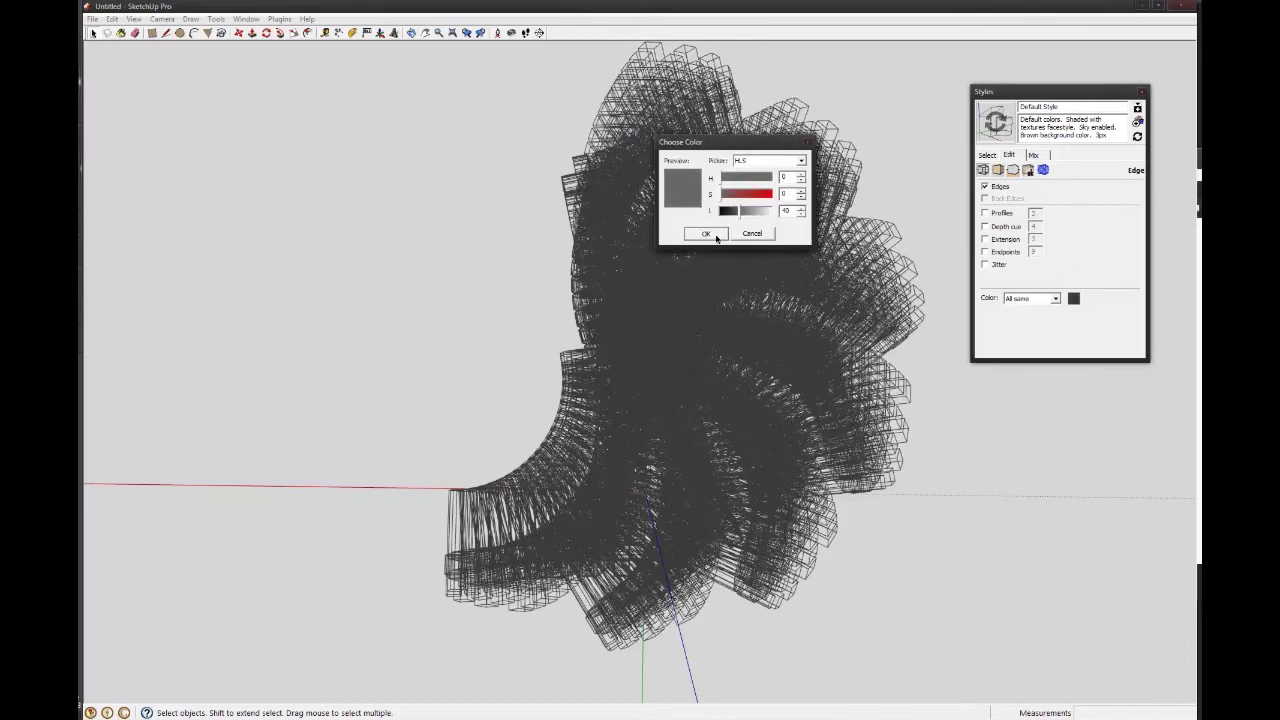
click(706, 234)
- Orbit and zoom around the grey wireframe sculpture to view it from several sides
middle_drag(737, 357, 945, 125)
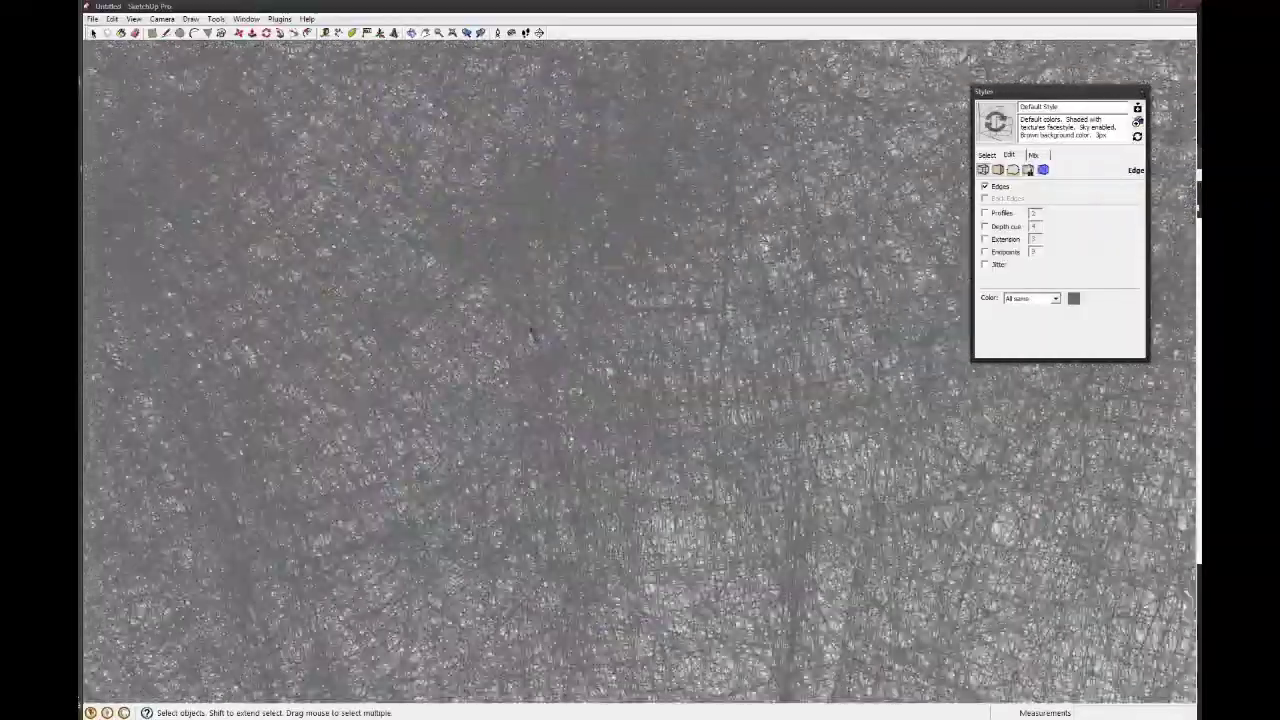
scroll(531, 331, down, 10)
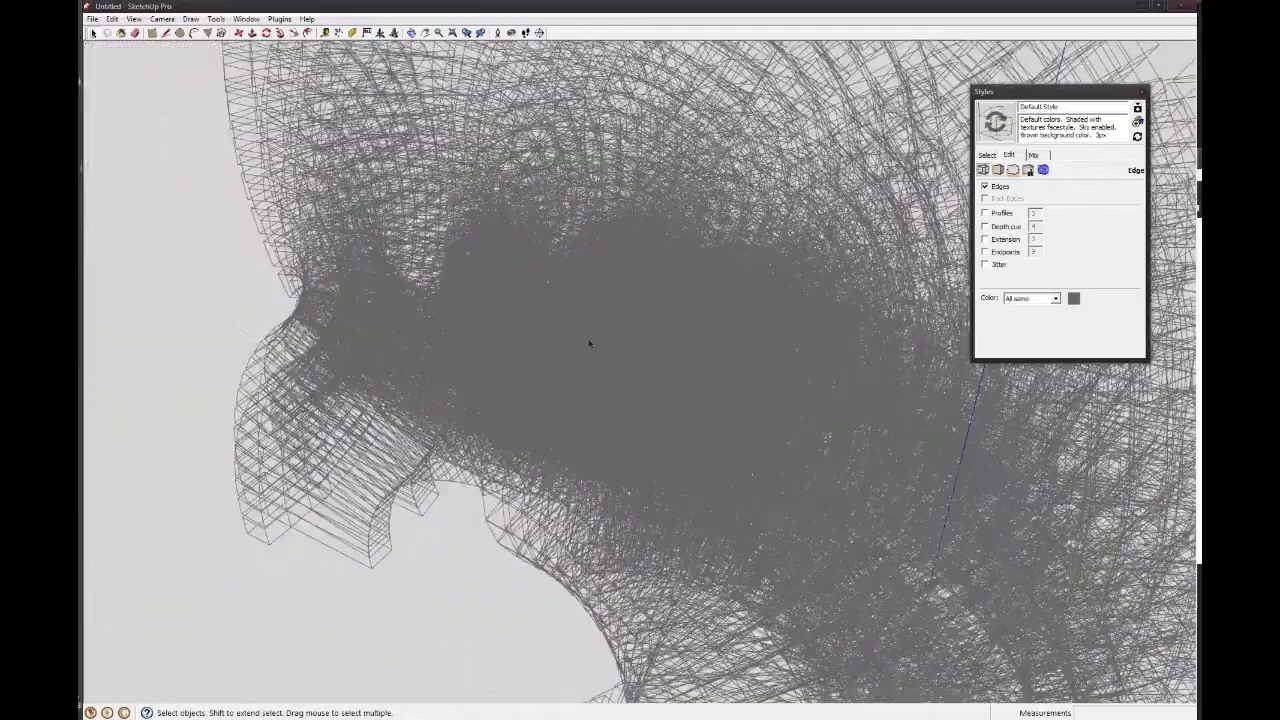
middle_drag(589, 343, 883, 63)
scroll(490, 306, down, 3)
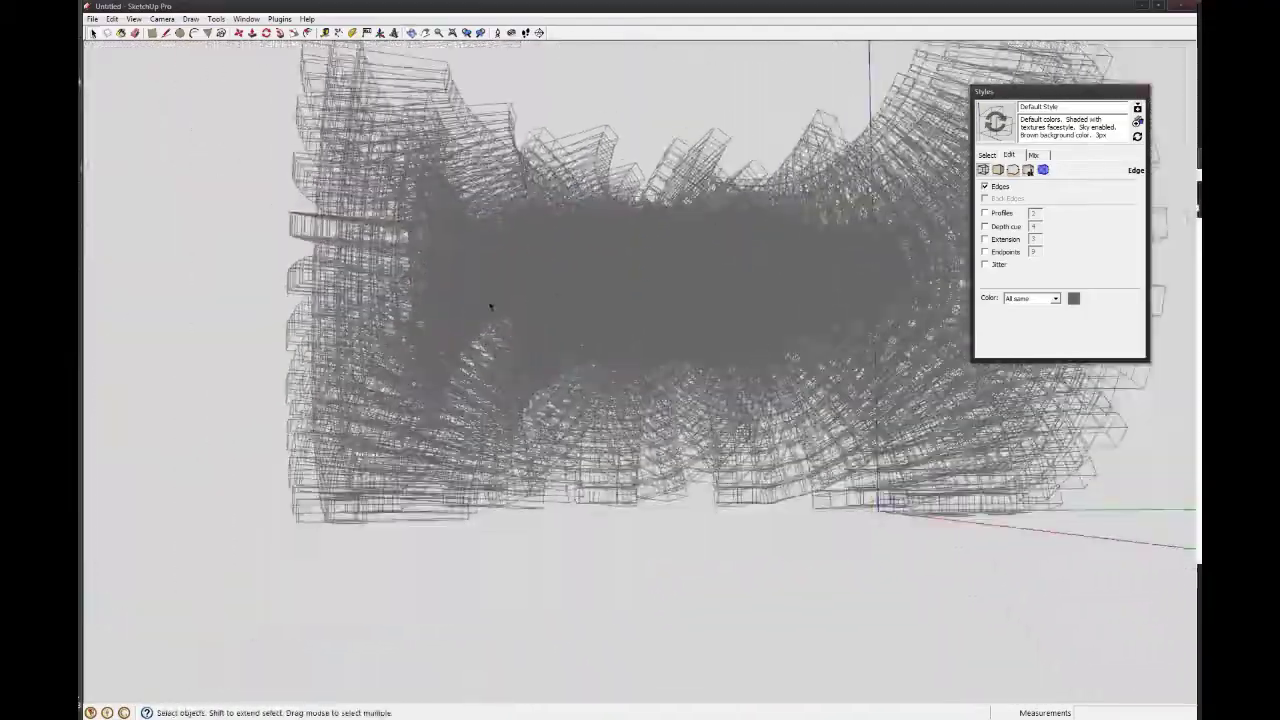
middle_drag(520, 294, 523, 335)
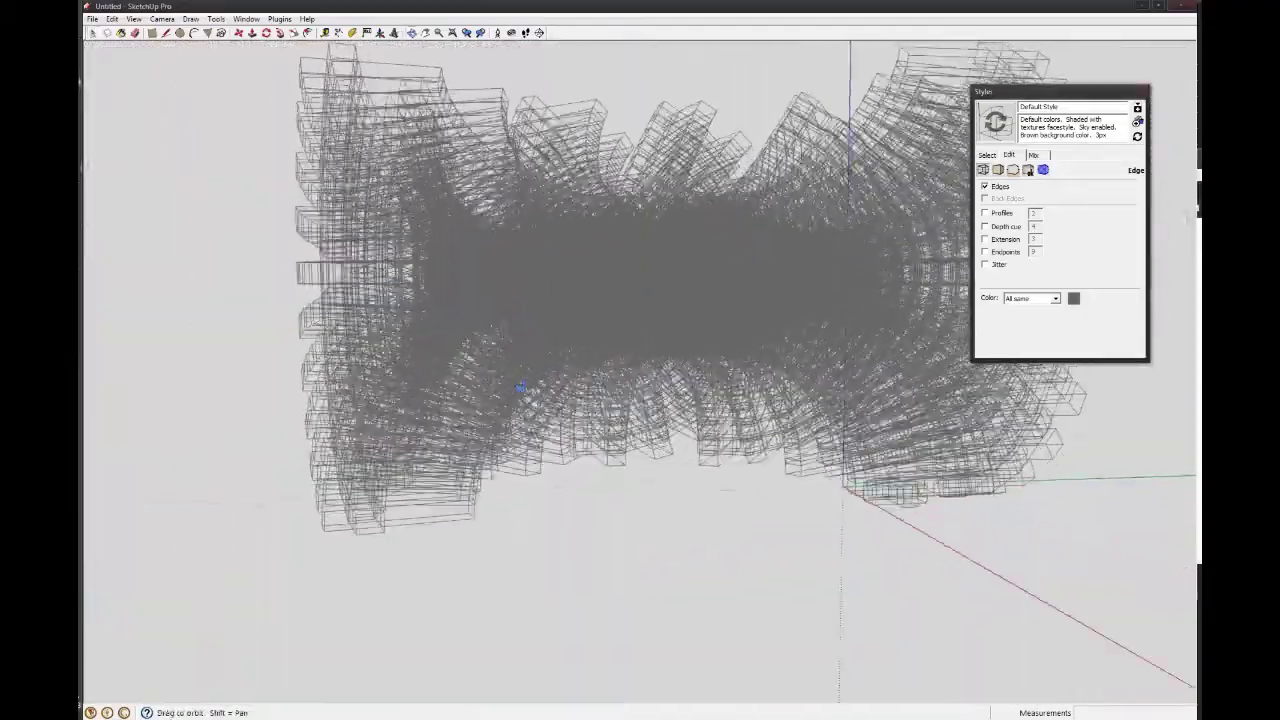
scroll(600, 273, down, 2)
middle_drag(521, 388, 651, 297)
scroll(611, 250, up, 3)
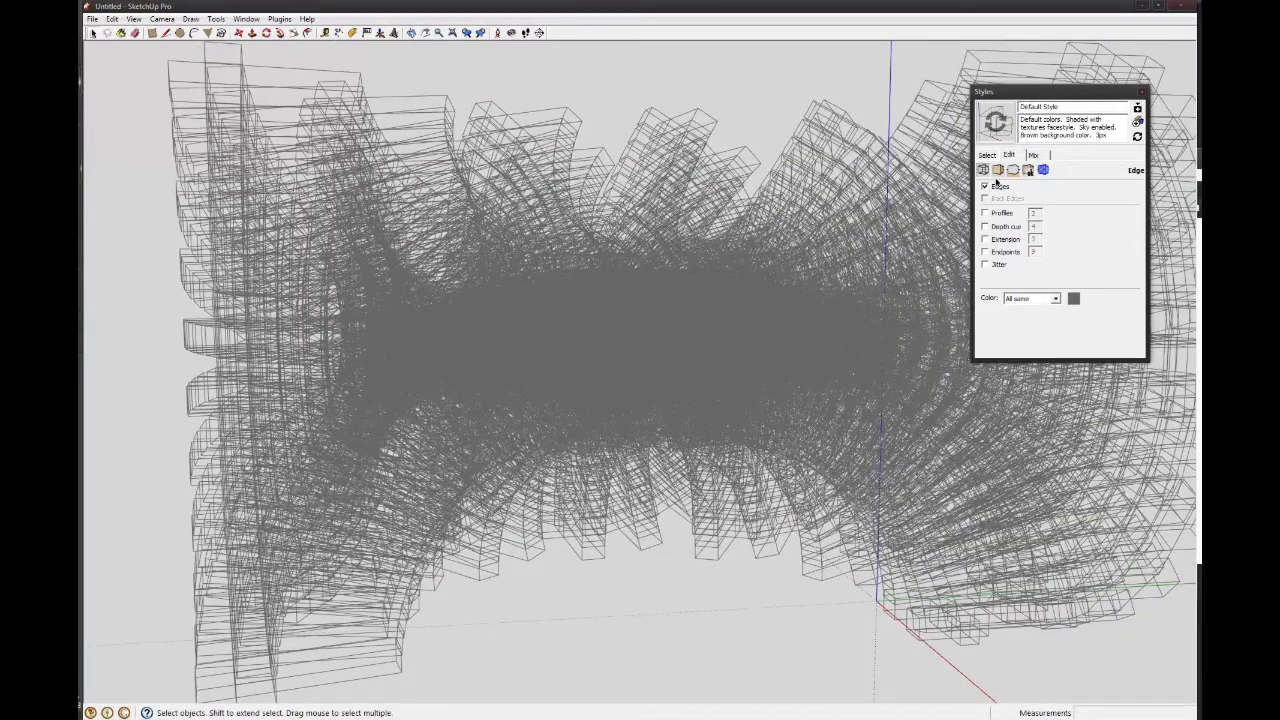
- Switch the face style to Shaded, briefly showing dashed back edges before hiding them
click(1020, 210)
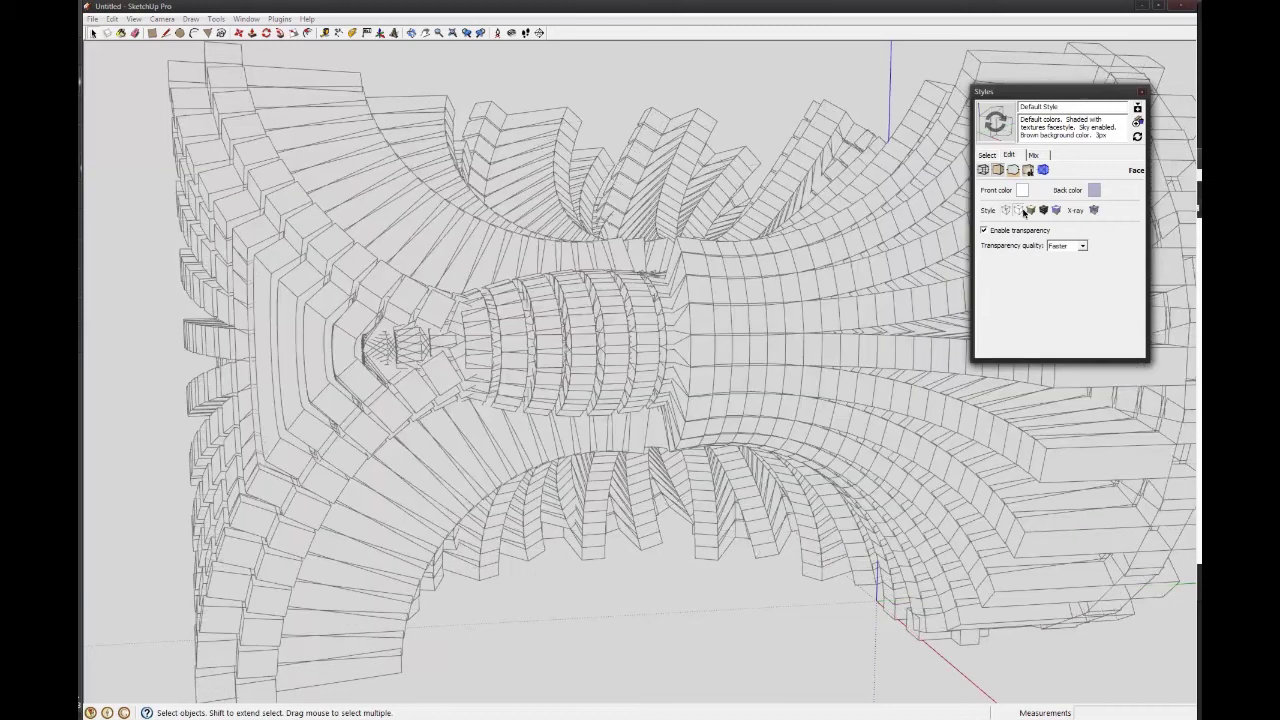
click(1031, 210)
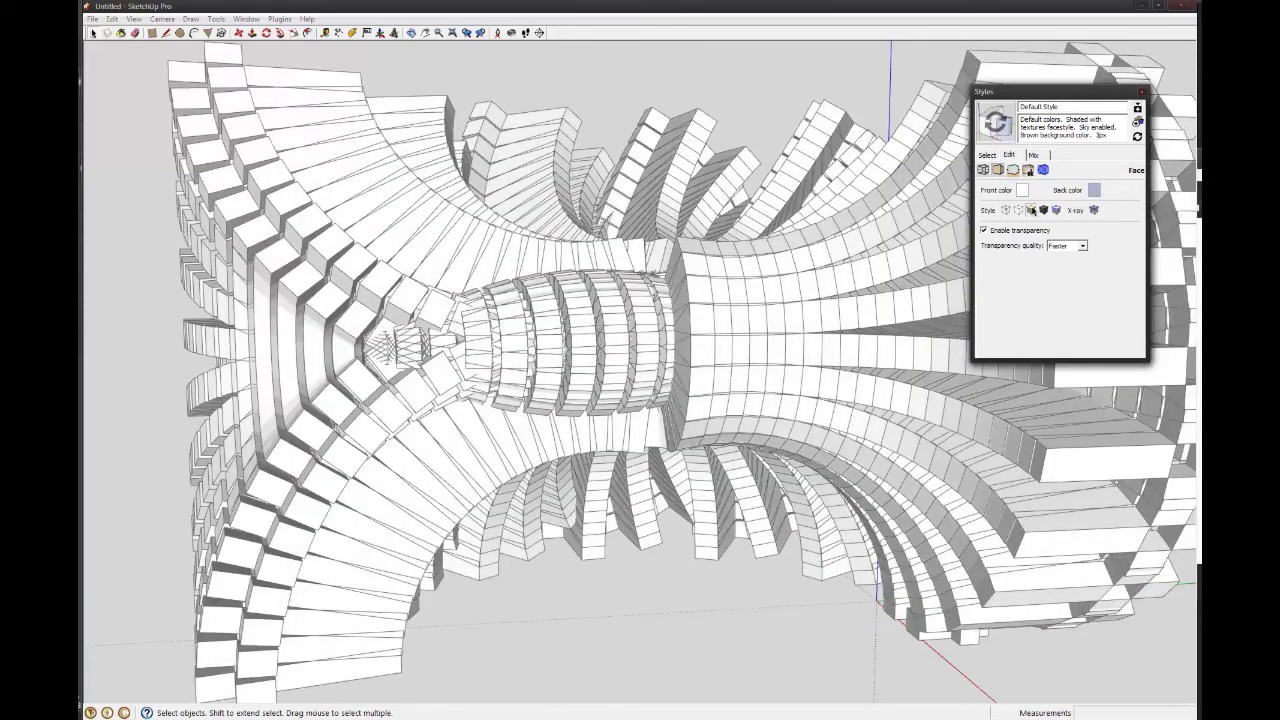
click(983, 170)
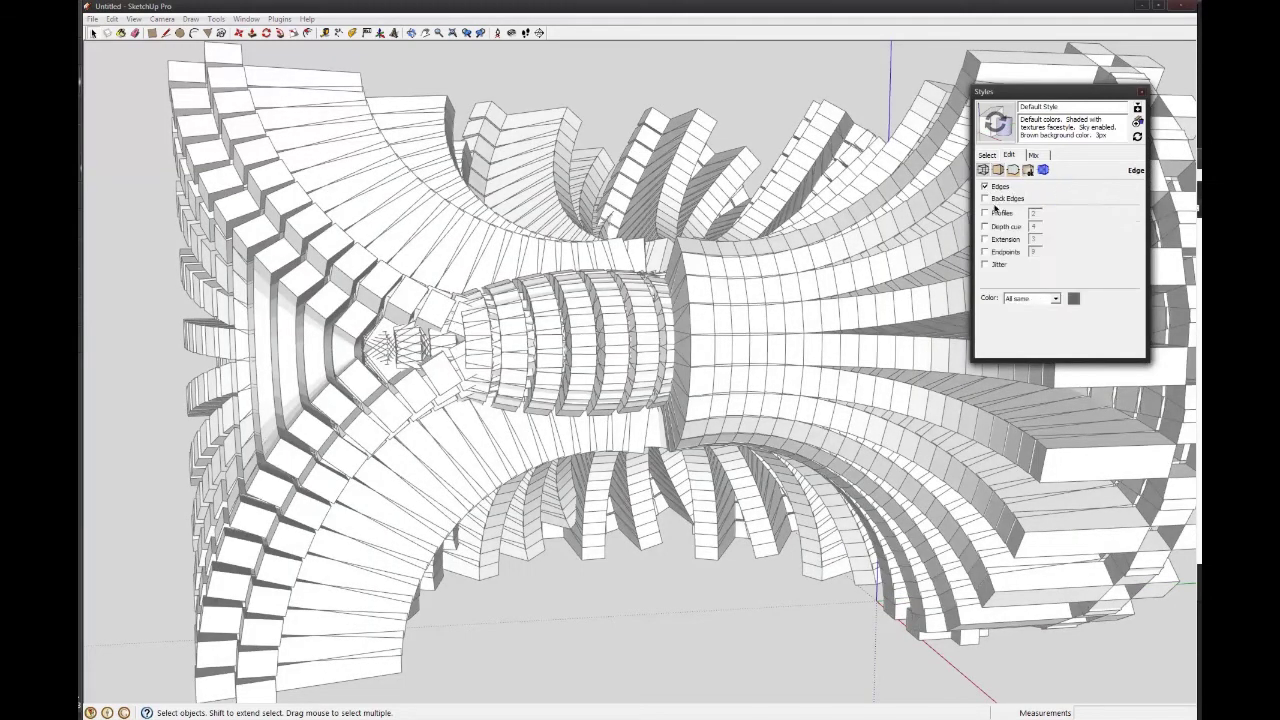
click(985, 199)
middle_drag(429, 372, 951, 251)
click(985, 199)
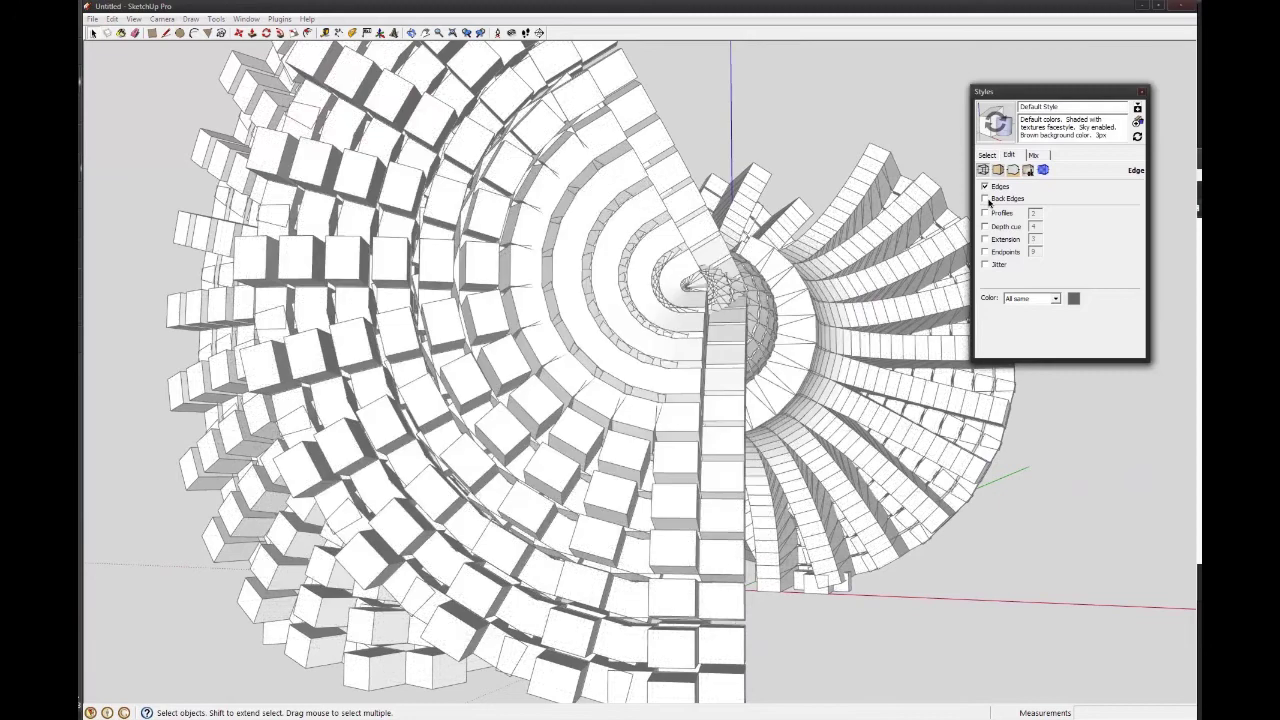
- Toggle profiles and edges off and on, keeping plain edges, and close the Styles panel
click(986, 213)
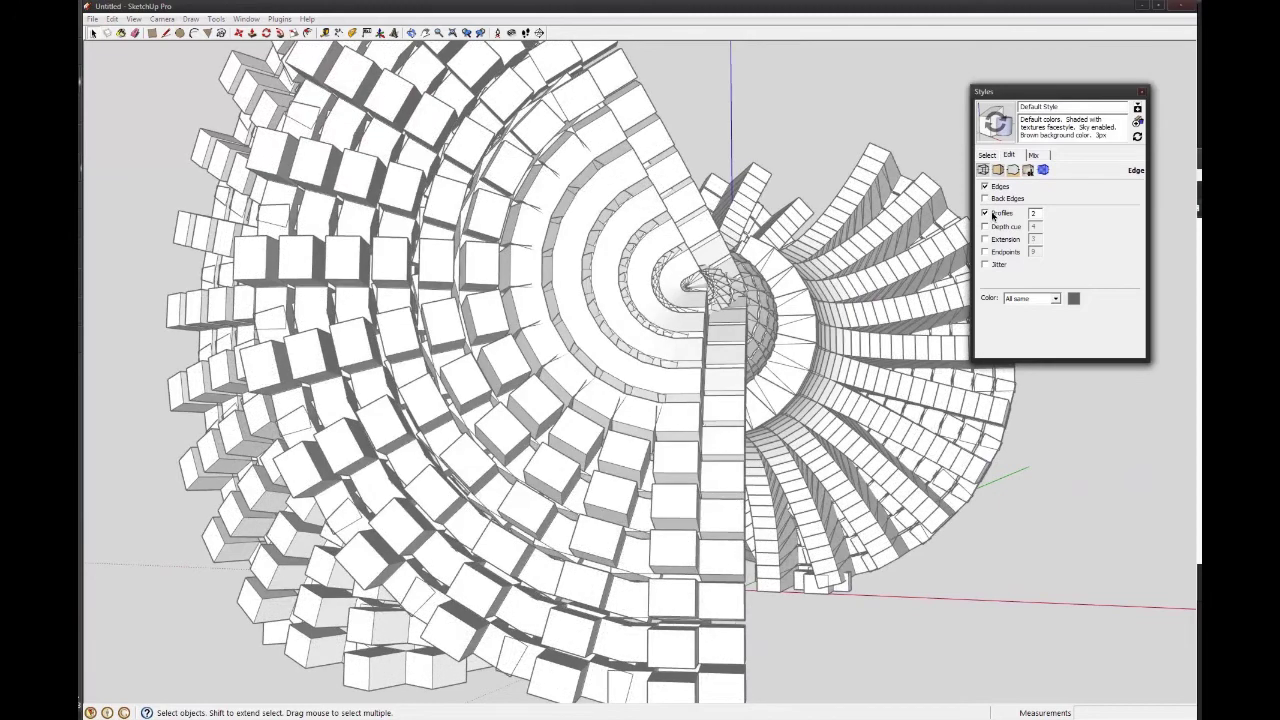
click(986, 213)
click(990, 188)
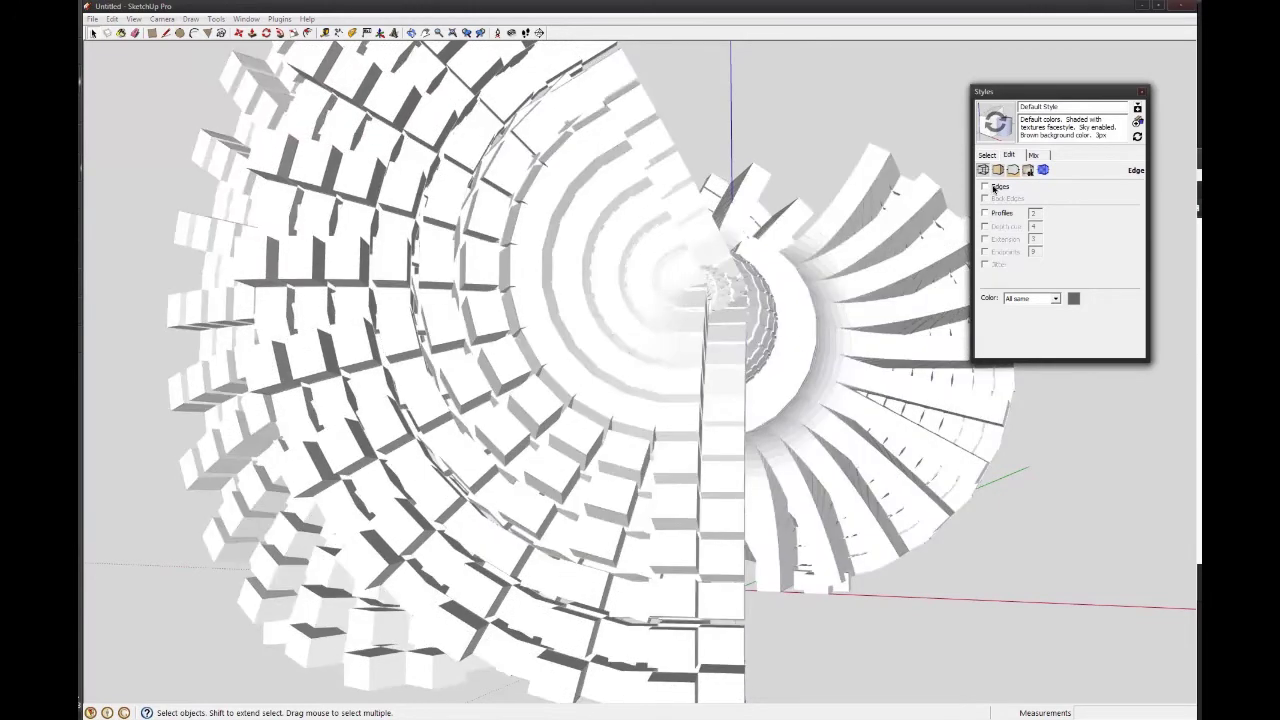
click(990, 188)
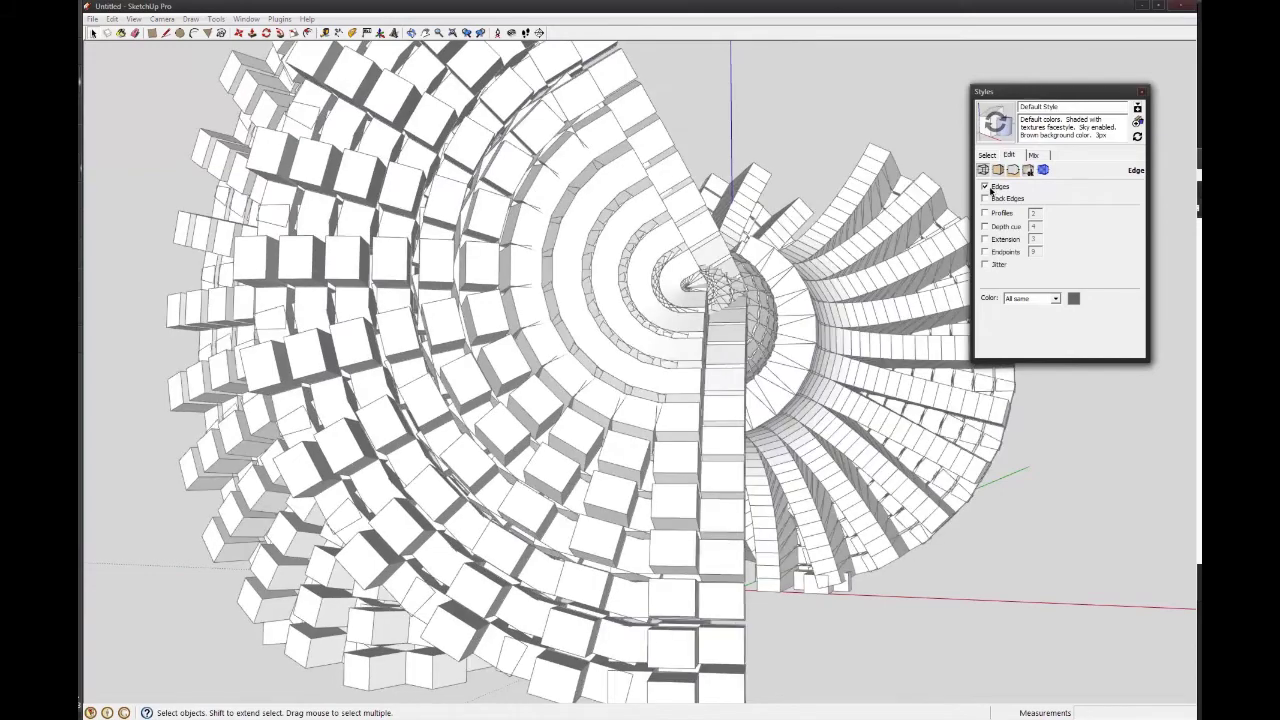
drag(1055, 98, 1069, 100)
click(1155, 93)
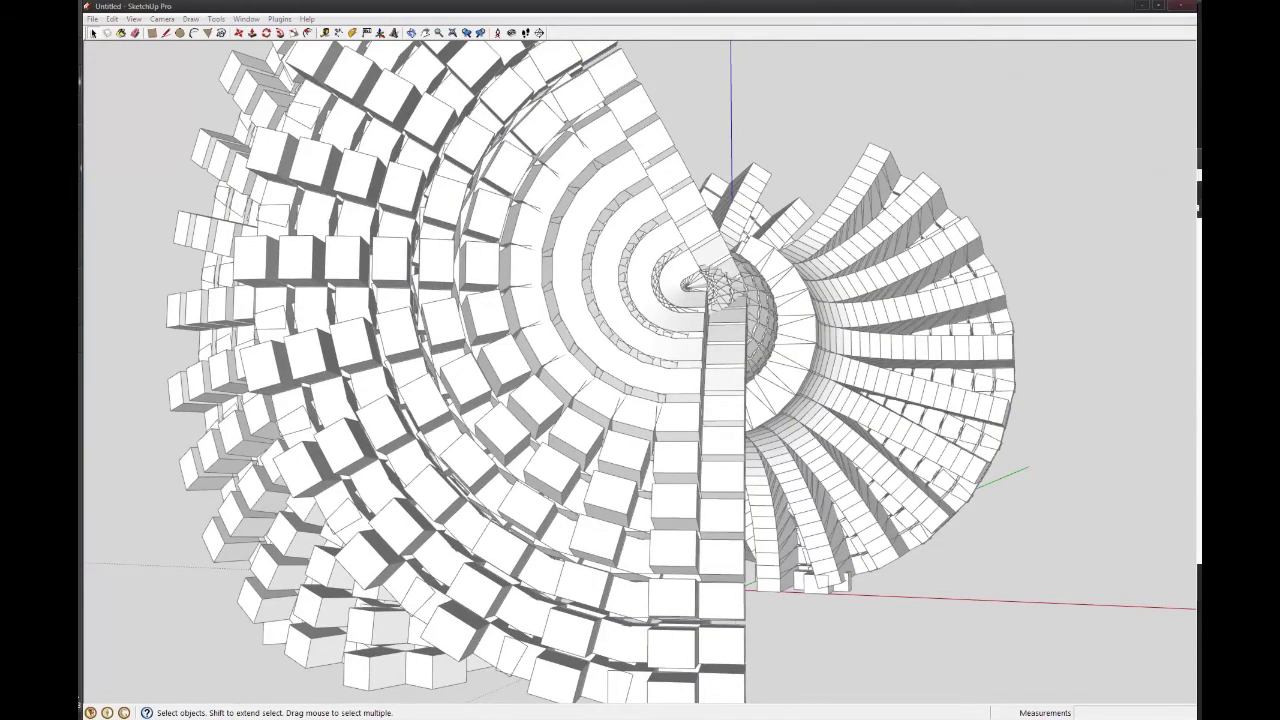
middle_drag(980, 262, 645, 400)
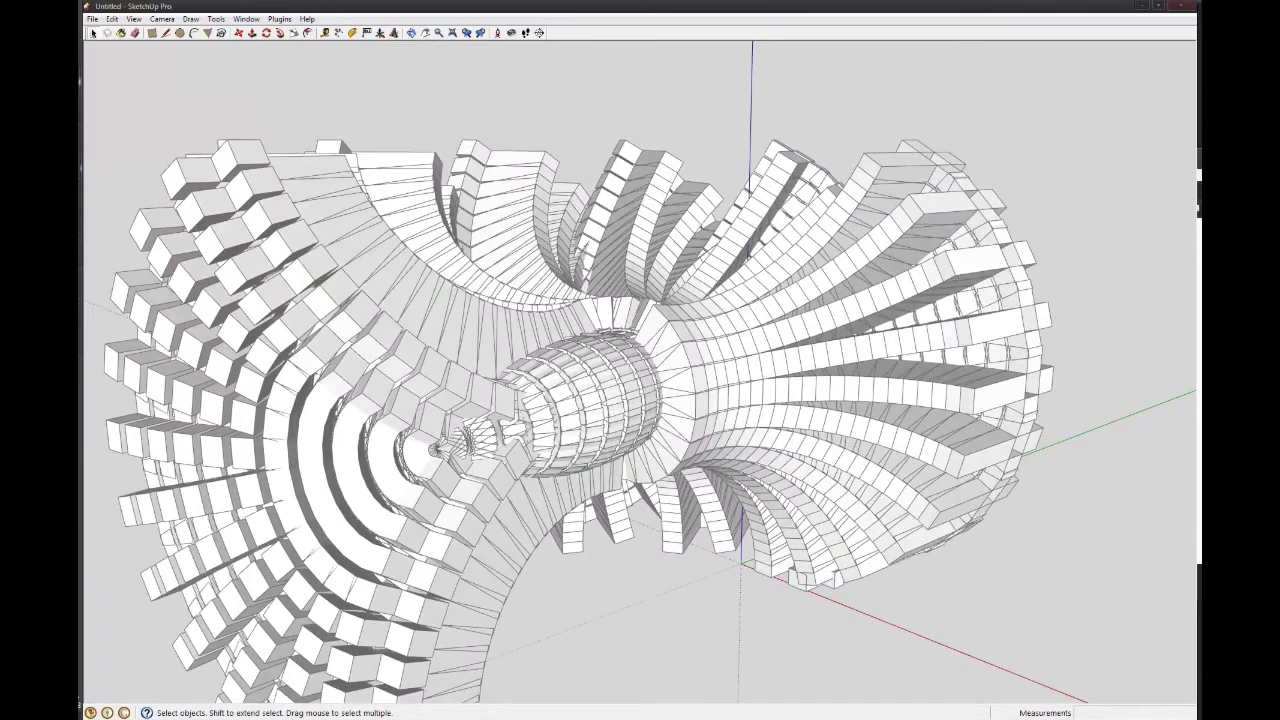
- In Shadow Settings, set Dark to 0 and turn shadows on
click(246, 19)
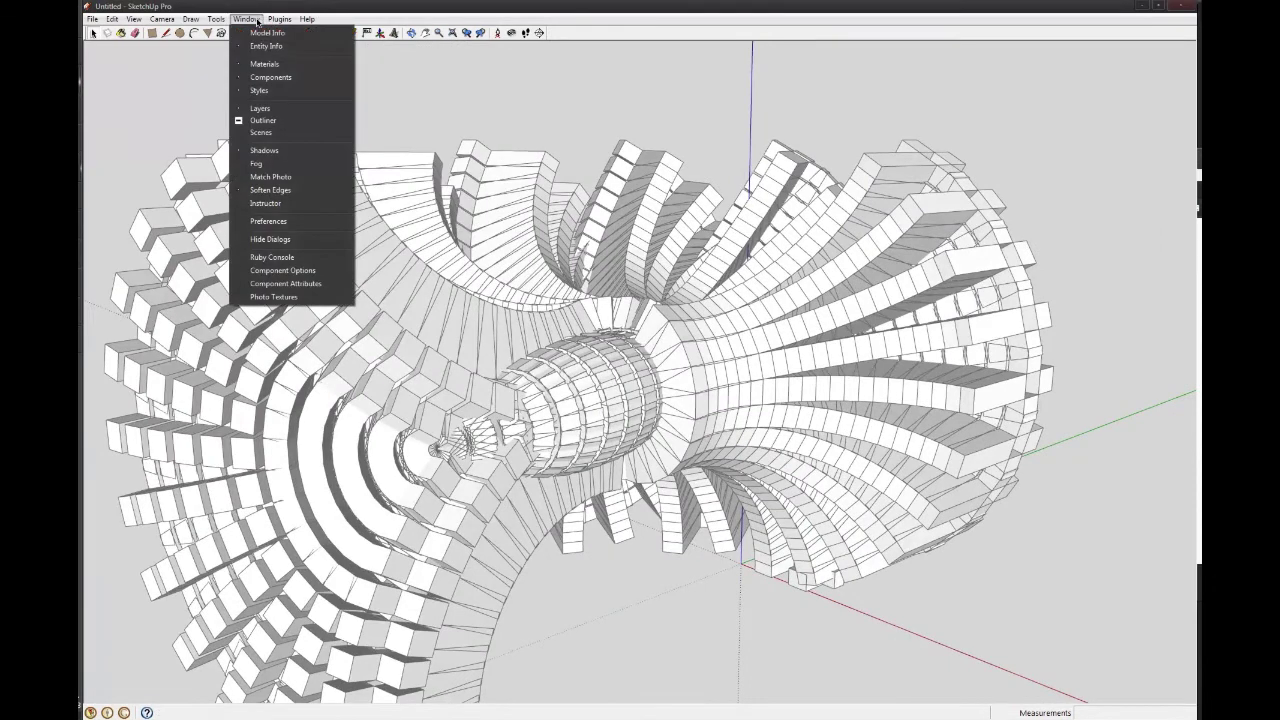
click(267, 151)
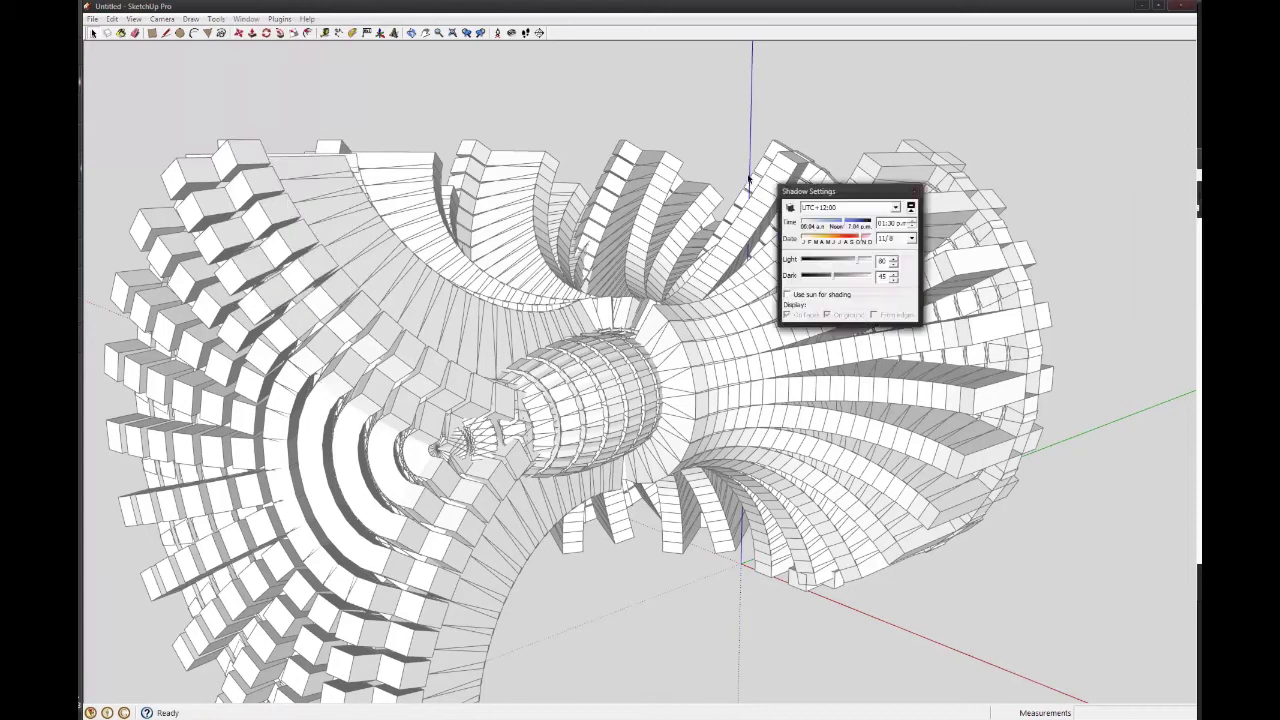
drag(857, 190, 1003, 65)
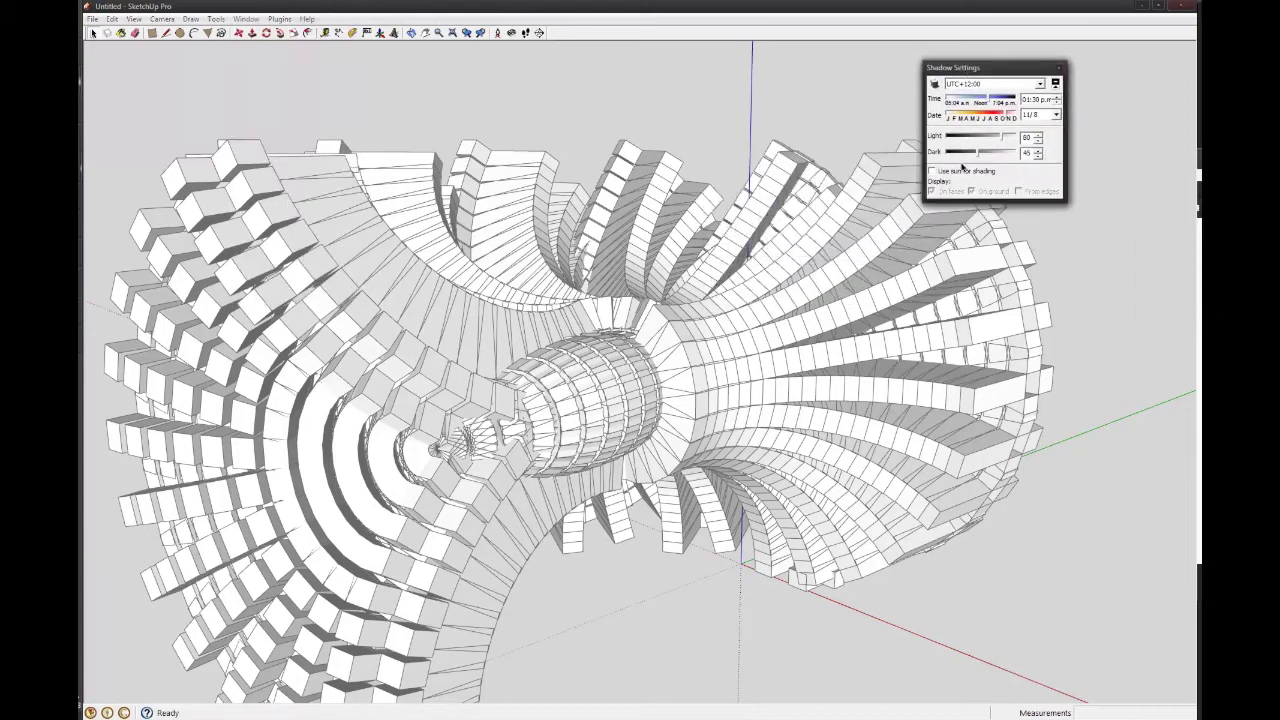
drag(978, 157, 1016, 136)
middle_drag(880, 240, 860, 205)
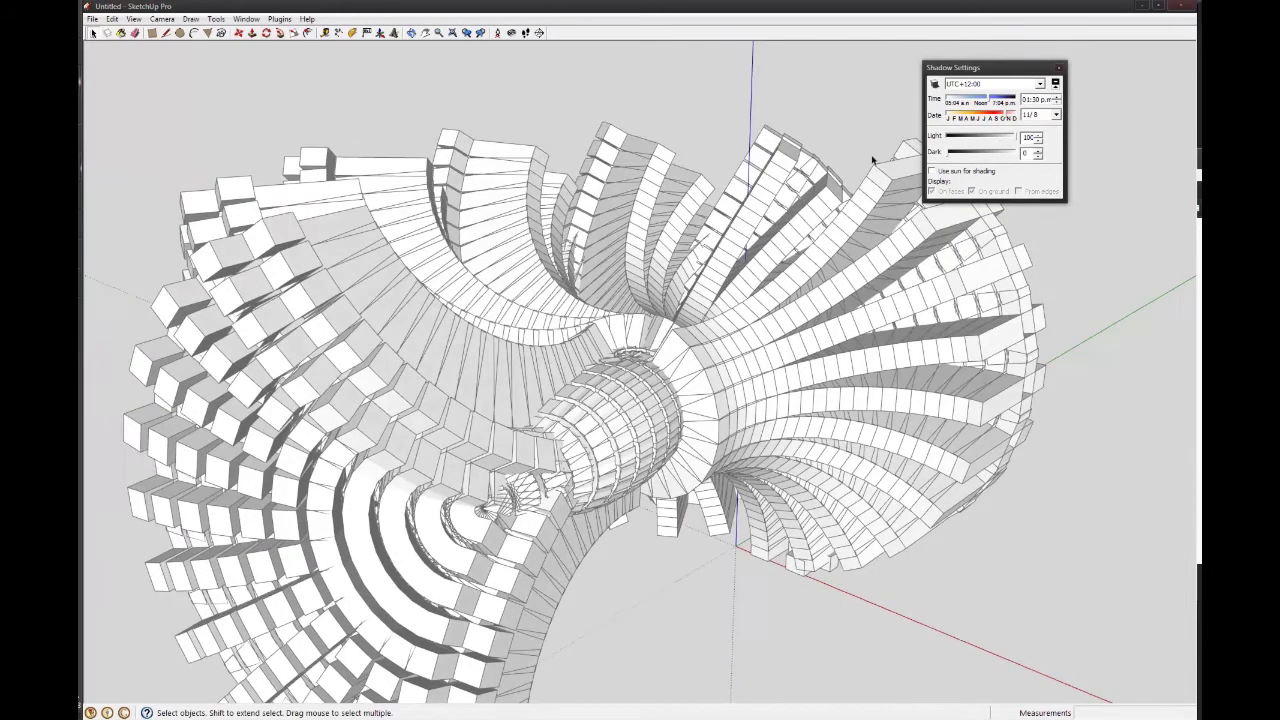
click(935, 84)
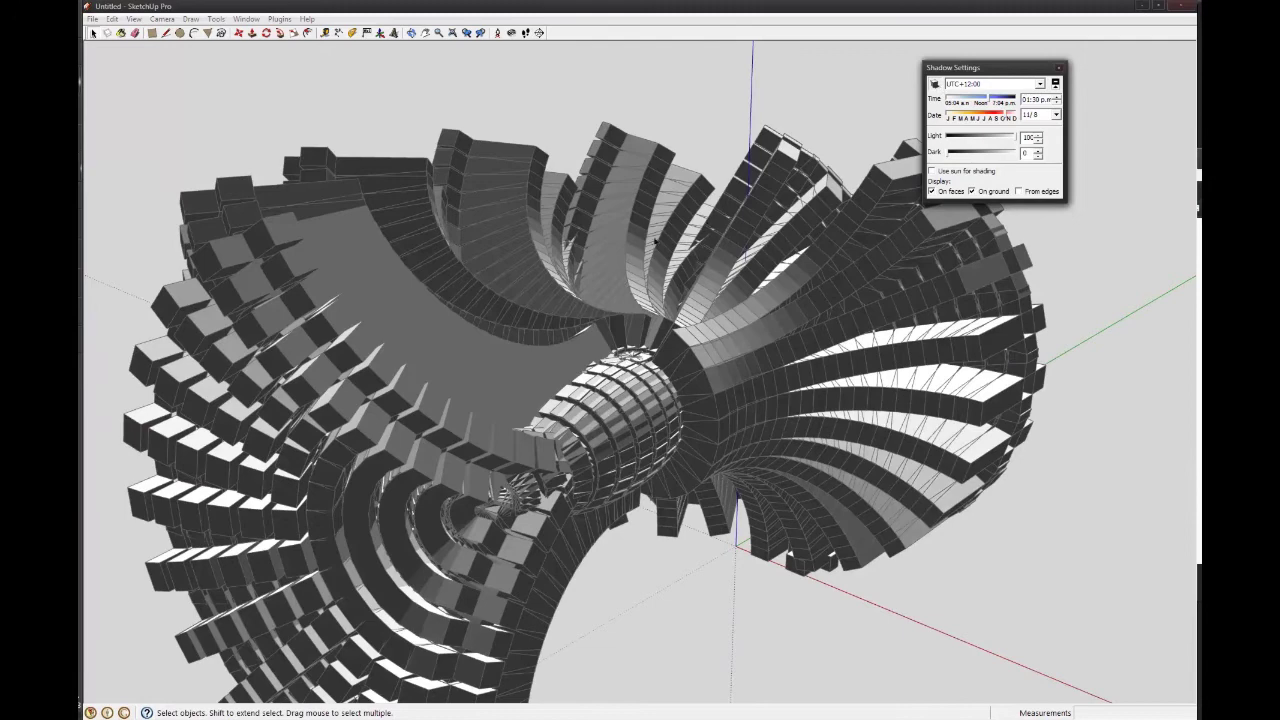
middle_drag(620, 264, 897, 203)
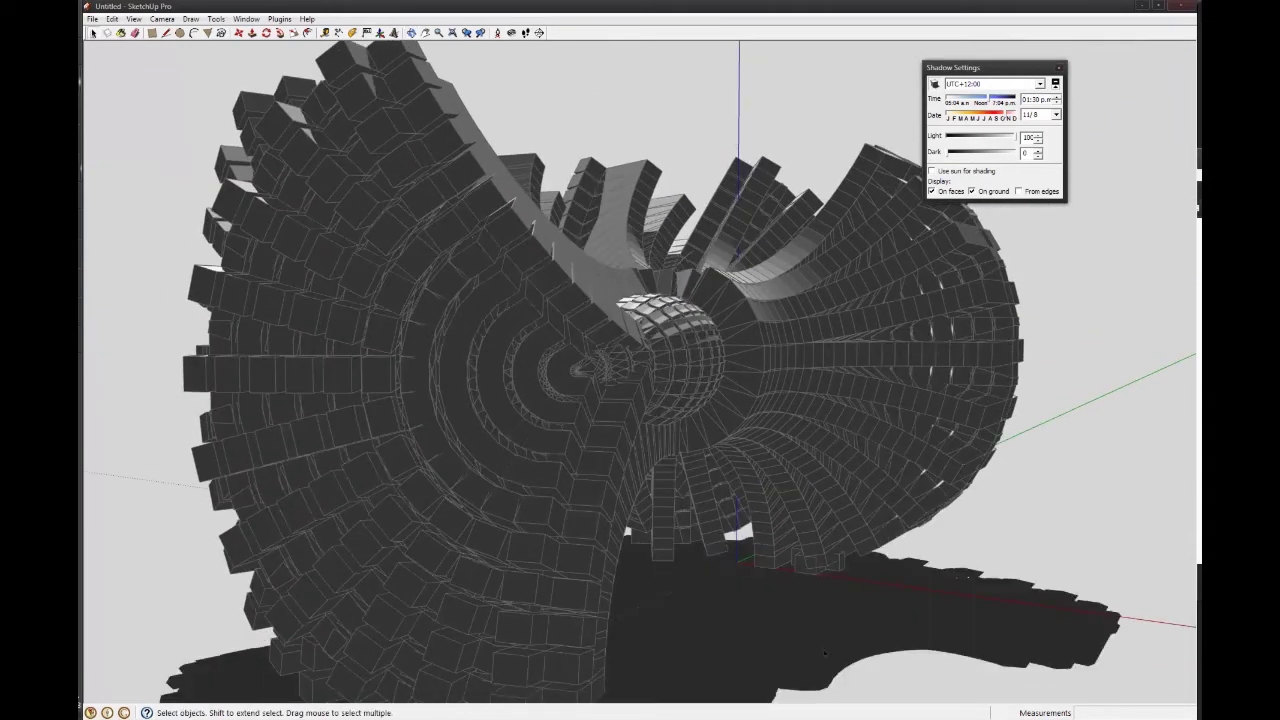
- Uncheck On ground, raise Dark to about 35, shift the time to about 09:51, then turn shadows off
click(972, 191)
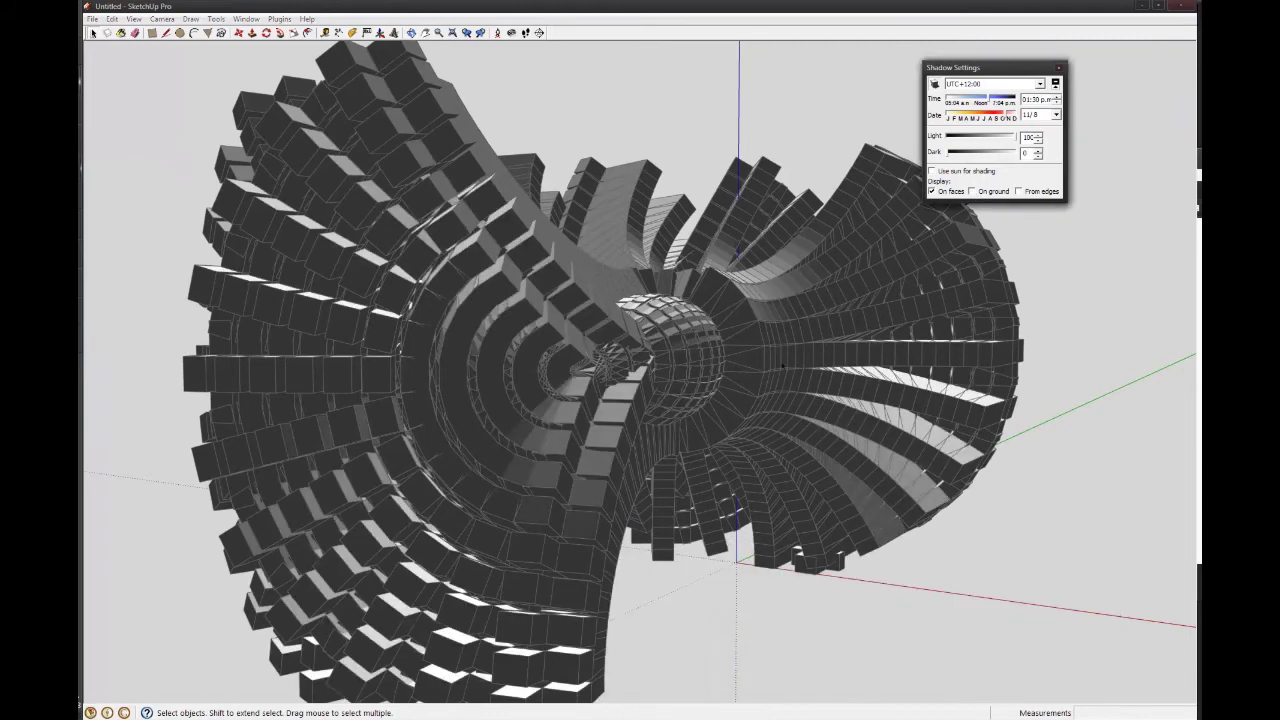
middle_drag(700, 320, 766, 265)
scroll(766, 265, up, 2)
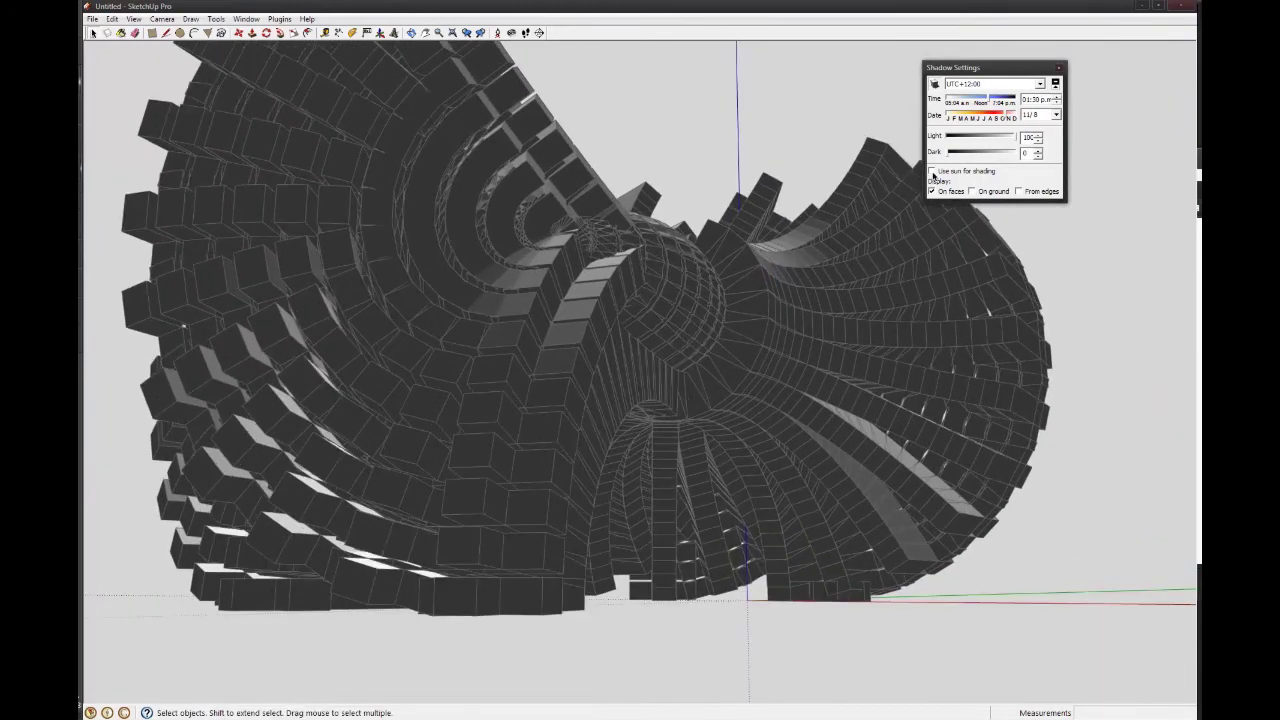
drag(952, 152, 974, 156)
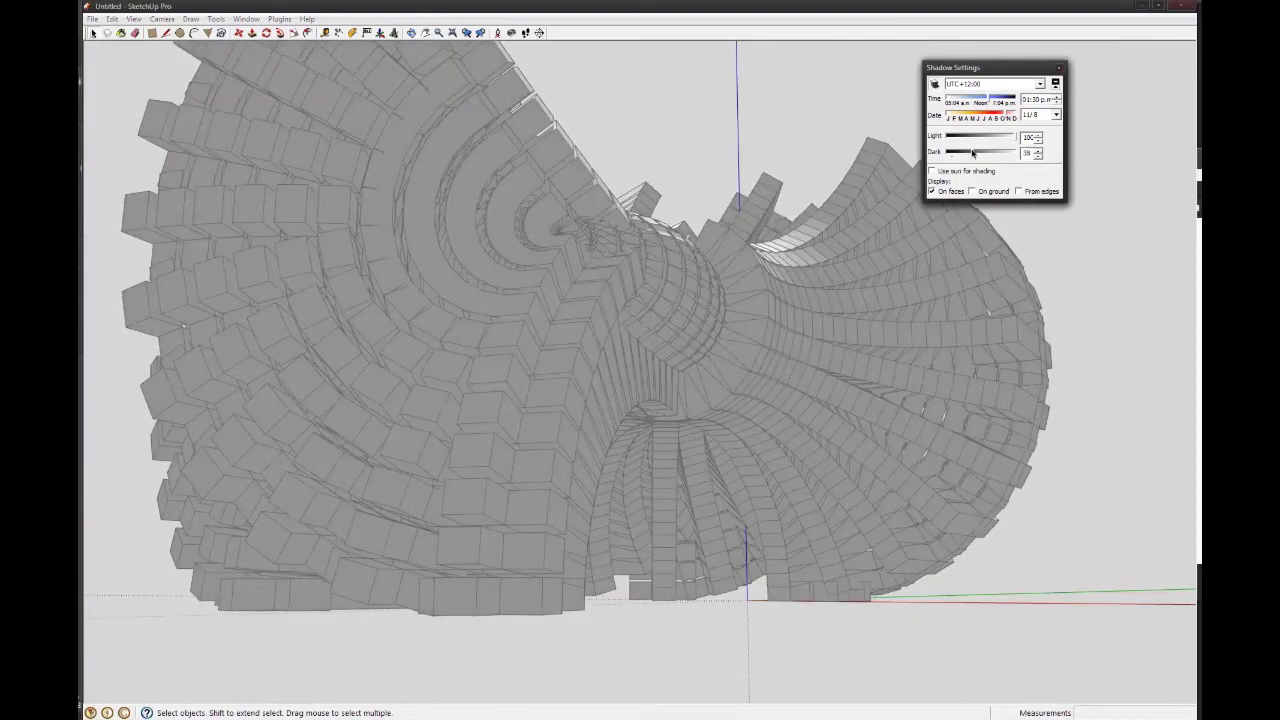
mouse_move(788, 270)
middle_down()
mouse_move(808, 474)
mouse_move(766, 274)
mouse_move(753, 272)
mouse_move(651, 486)
mouse_move(643, 571)
mouse_move(664, 511)
mouse_move(677, 306)
mouse_move(626, 271)
mouse_move(790, 265)
middle_up()
click(998, 102)
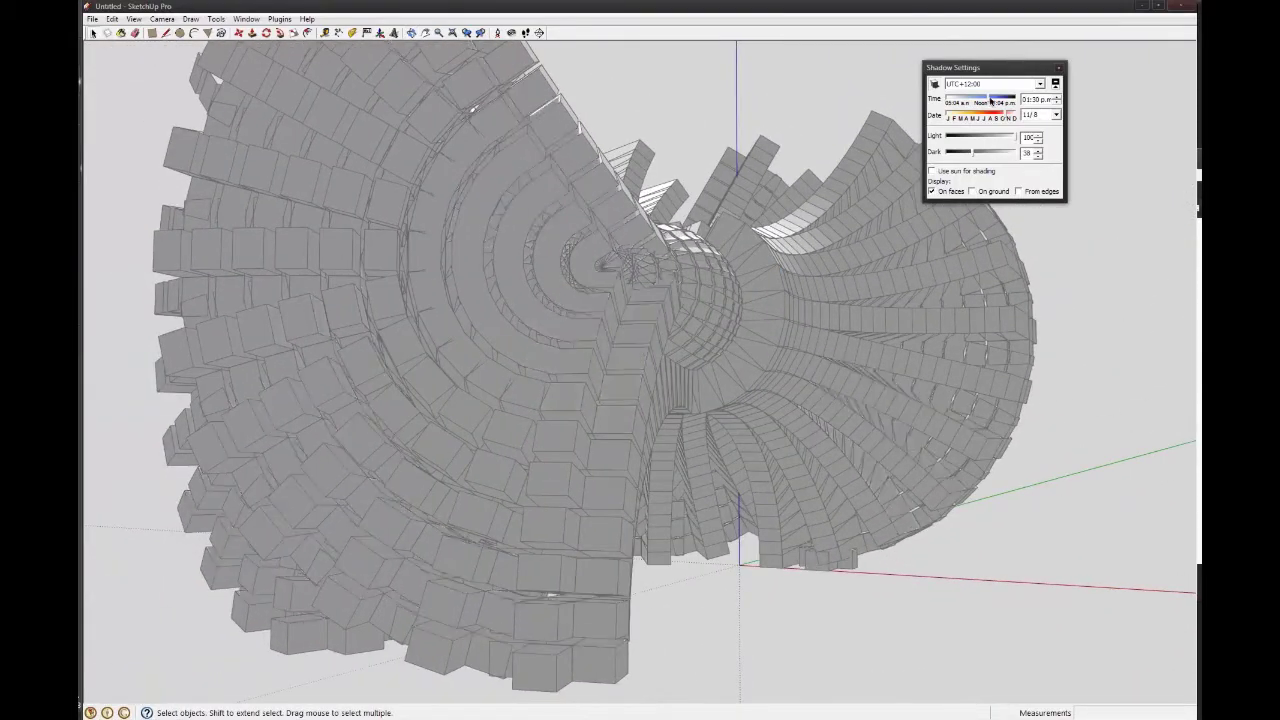
drag(998, 102, 975, 102)
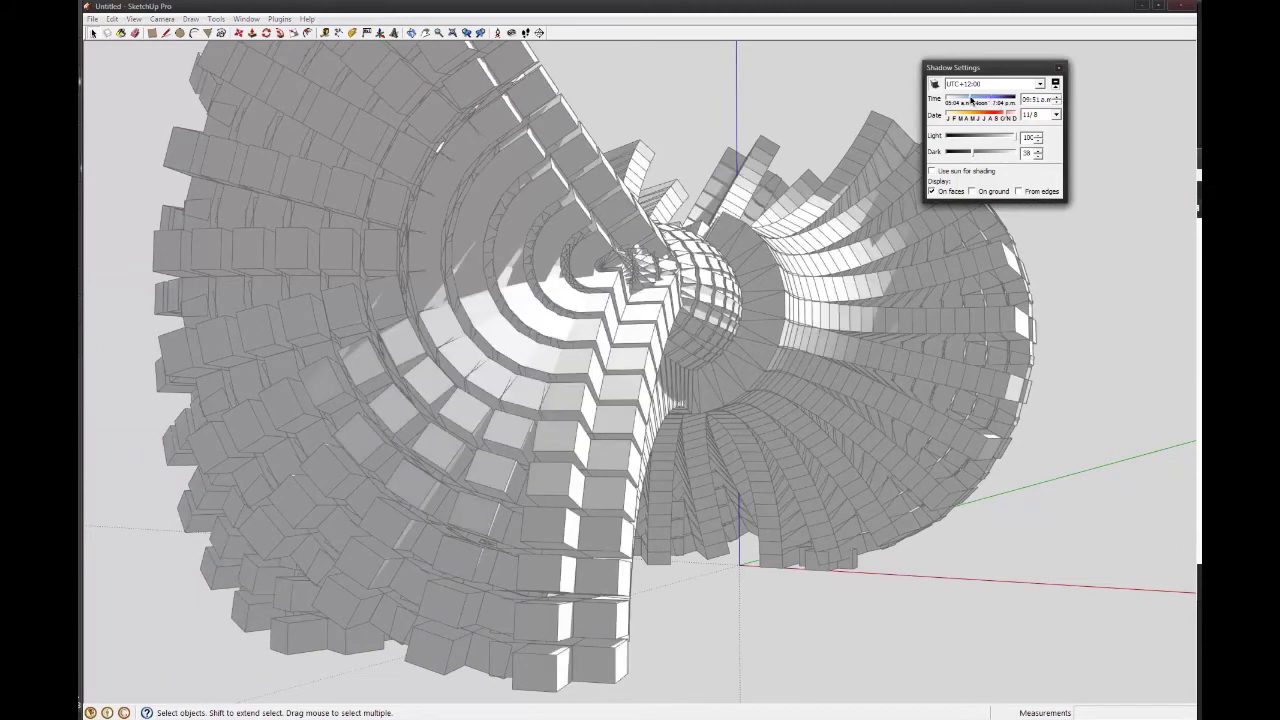
middle_drag(774, 293, 806, 330)
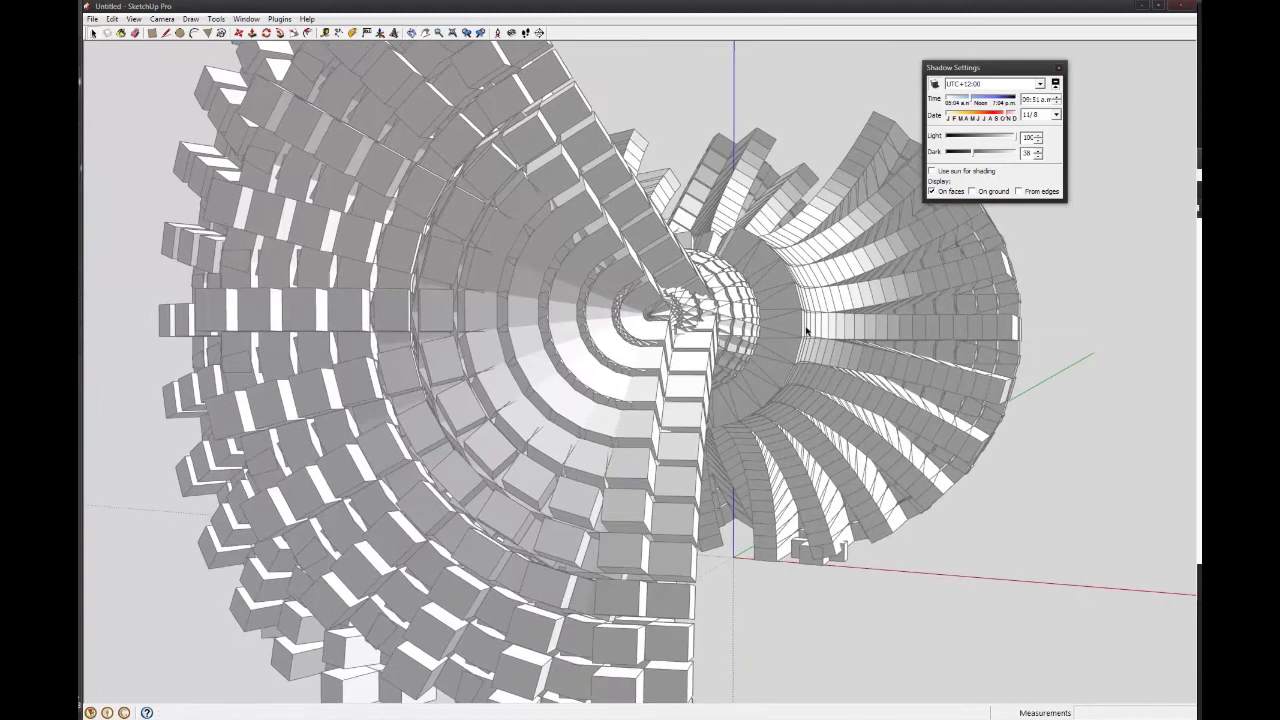
click(934, 85)
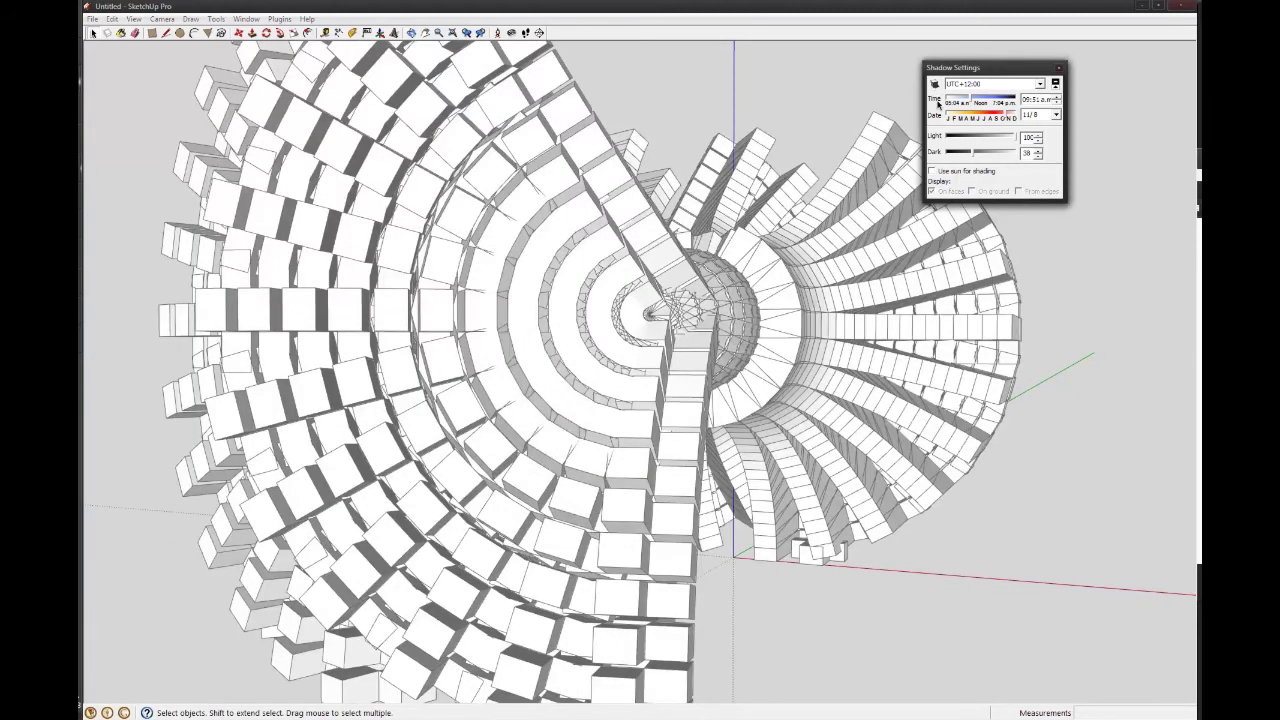
- Close the Shadow Settings window and orbit around the whole sculpture
click(1058, 68)
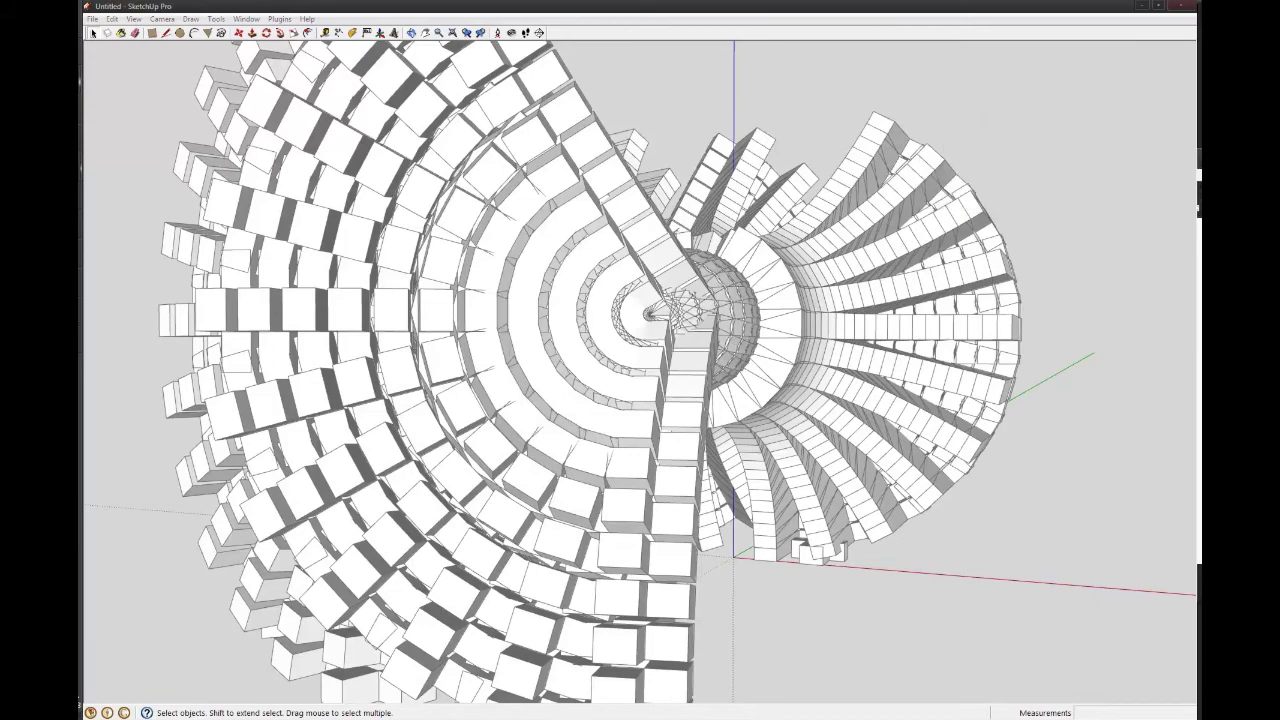
middle_drag(749, 245, 690, 362)
scroll(606, 386, down, 4)
middle_drag(606, 386, 530, 500)
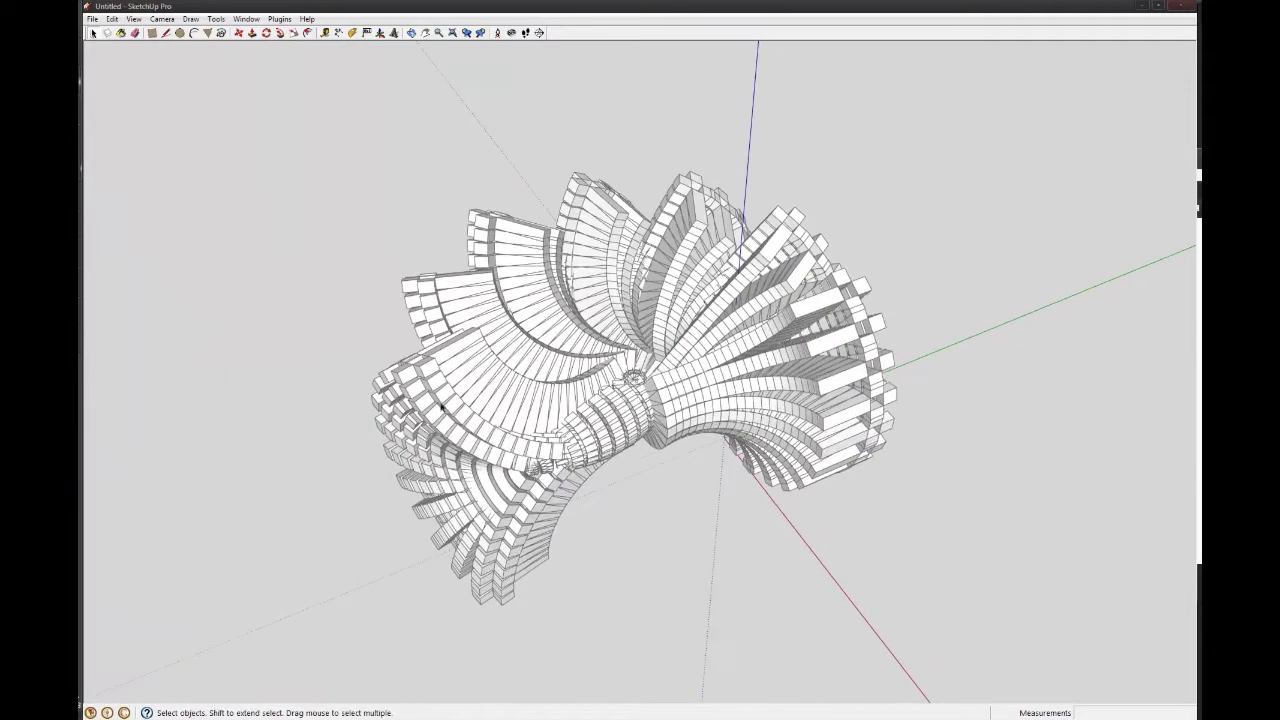
scroll(421, 349, up, 5)
scroll(420, 378, down, 5)
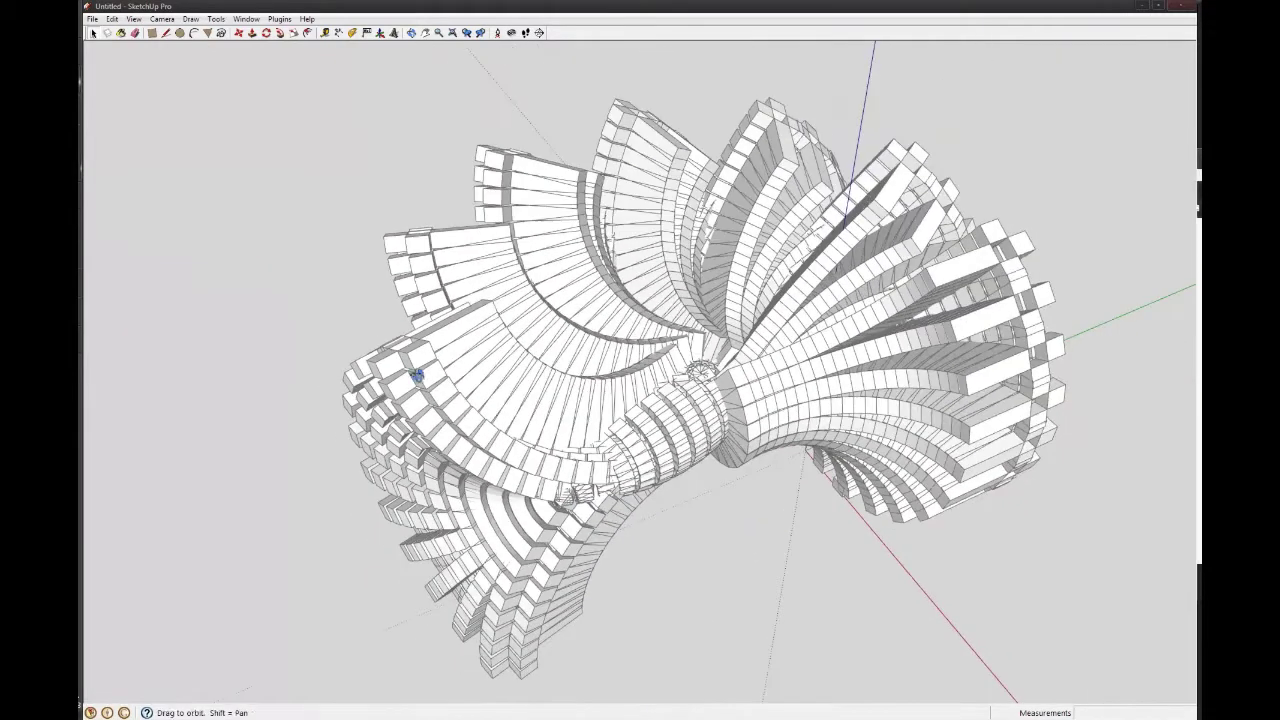
scroll(428, 380, up, 5)
- Drill into a block group and its nested component, selecting the block's geometry
click(430, 383)
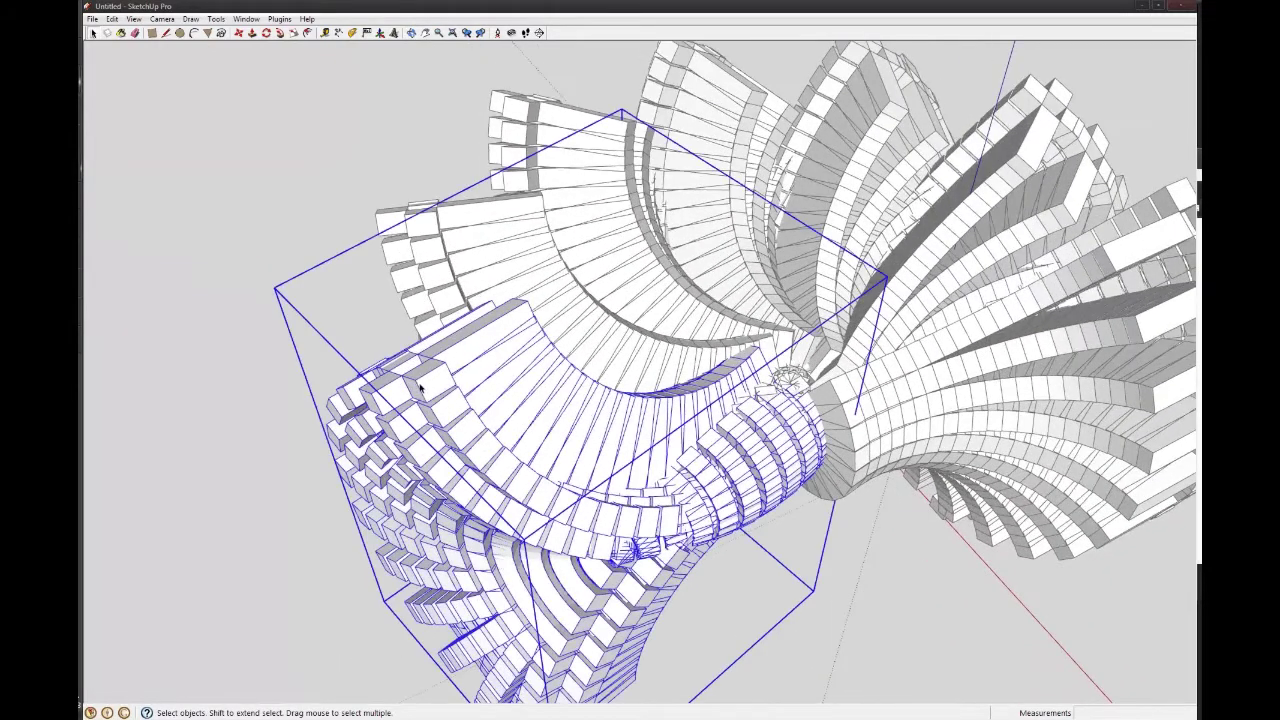
double_click(423, 387)
click(423, 386)
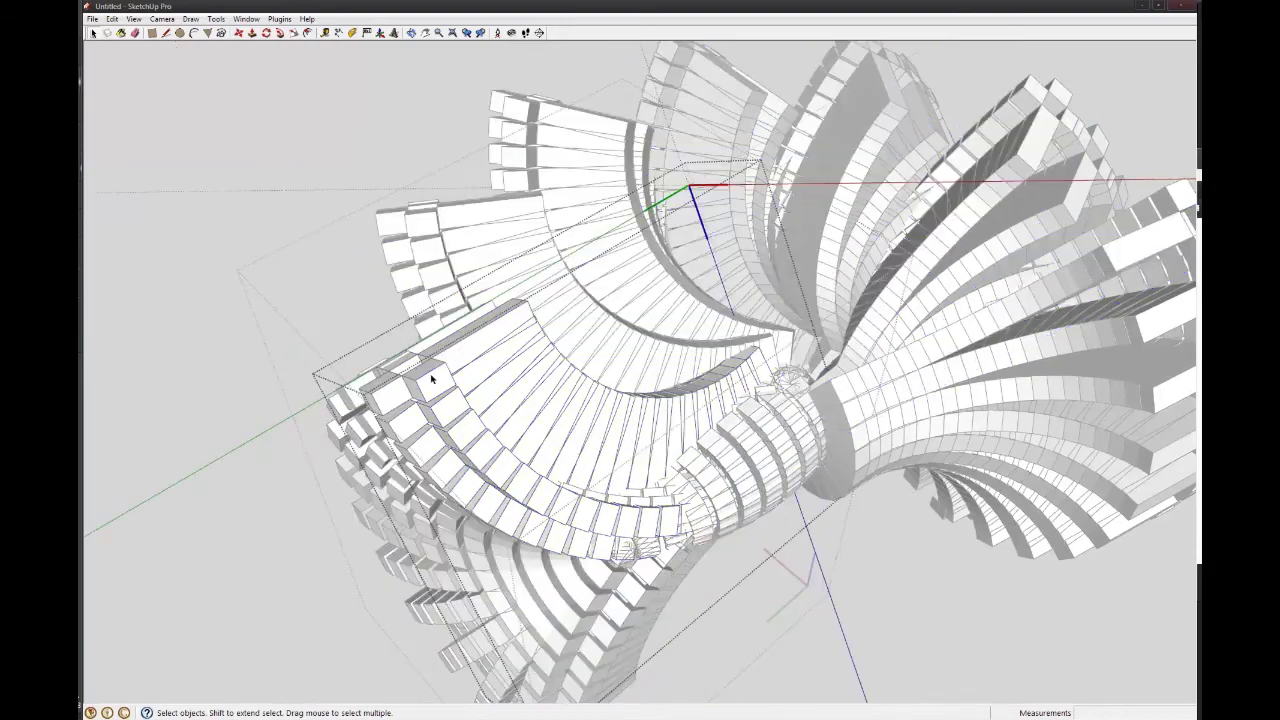
double_click(432, 379)
key(ctrl+a)
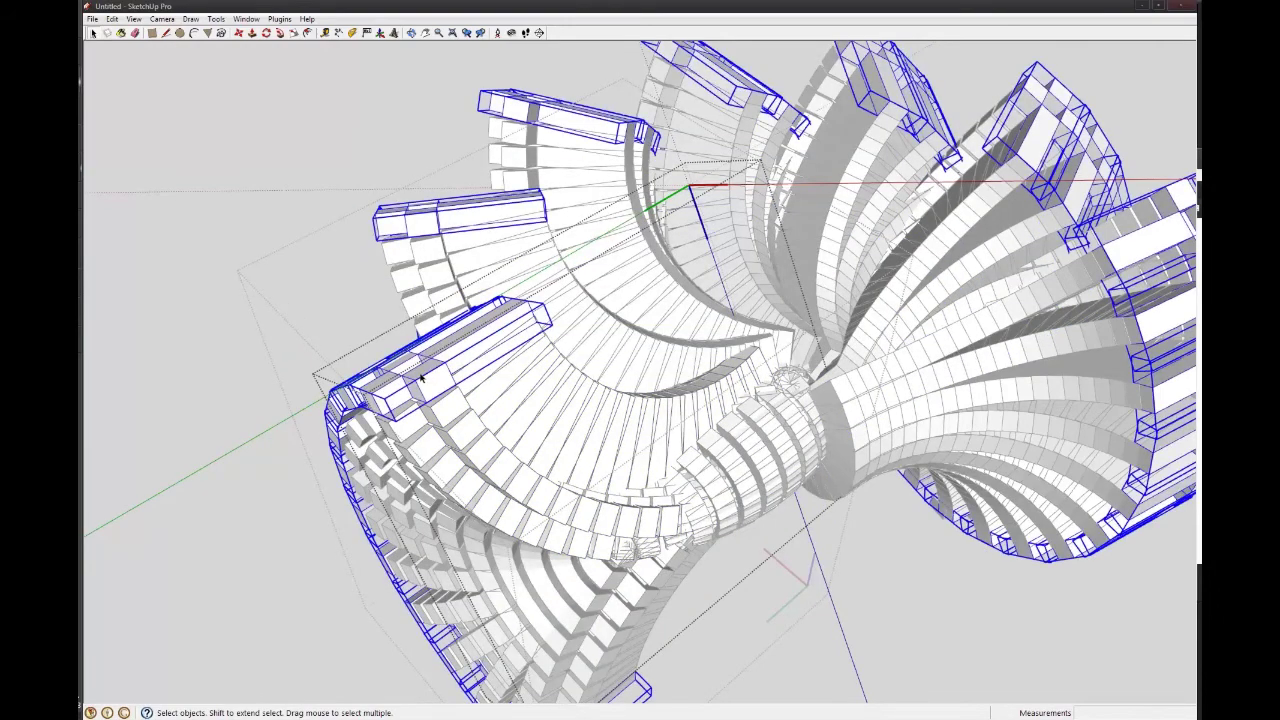
middle_drag(428, 426, 488, 364)
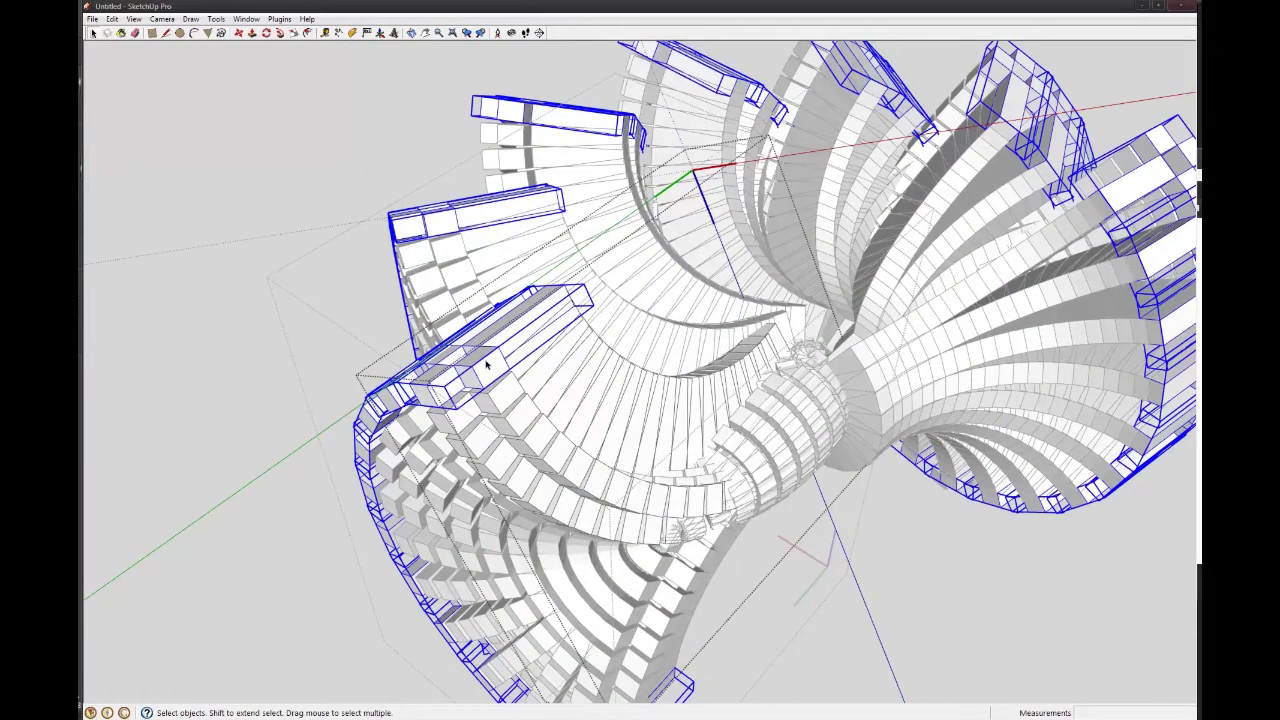
double_click(480, 372)
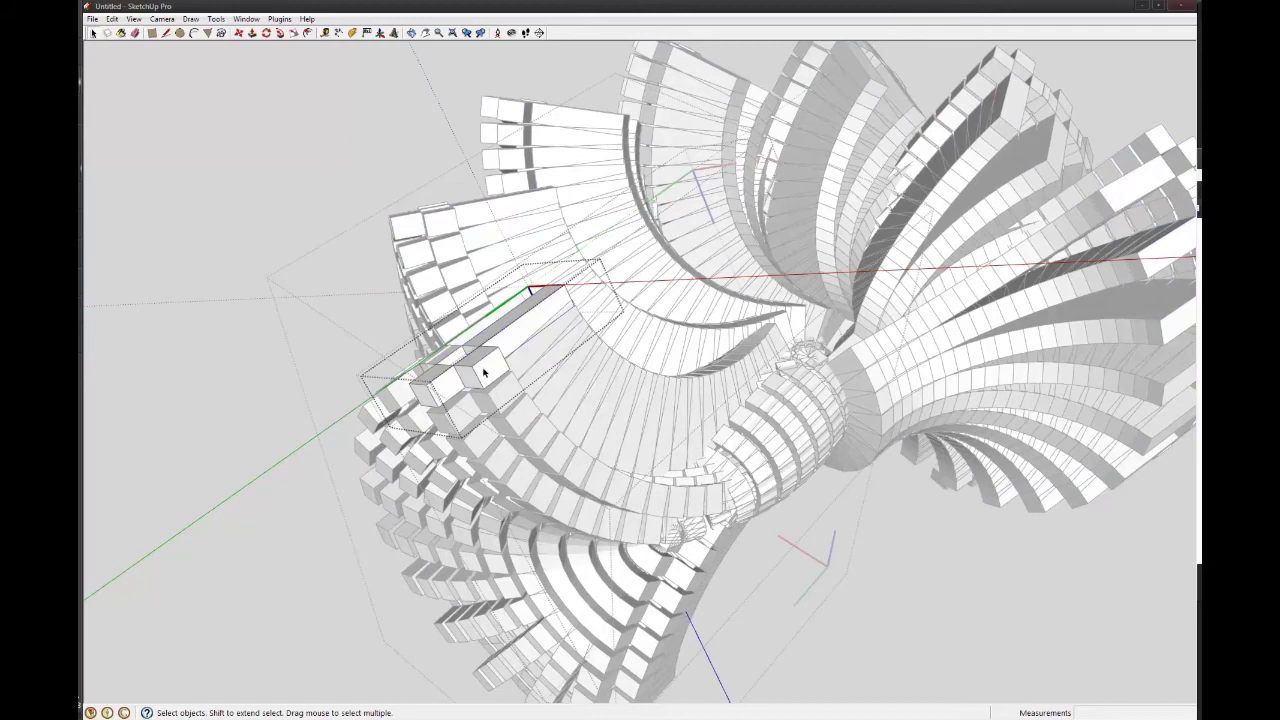
click(483, 372)
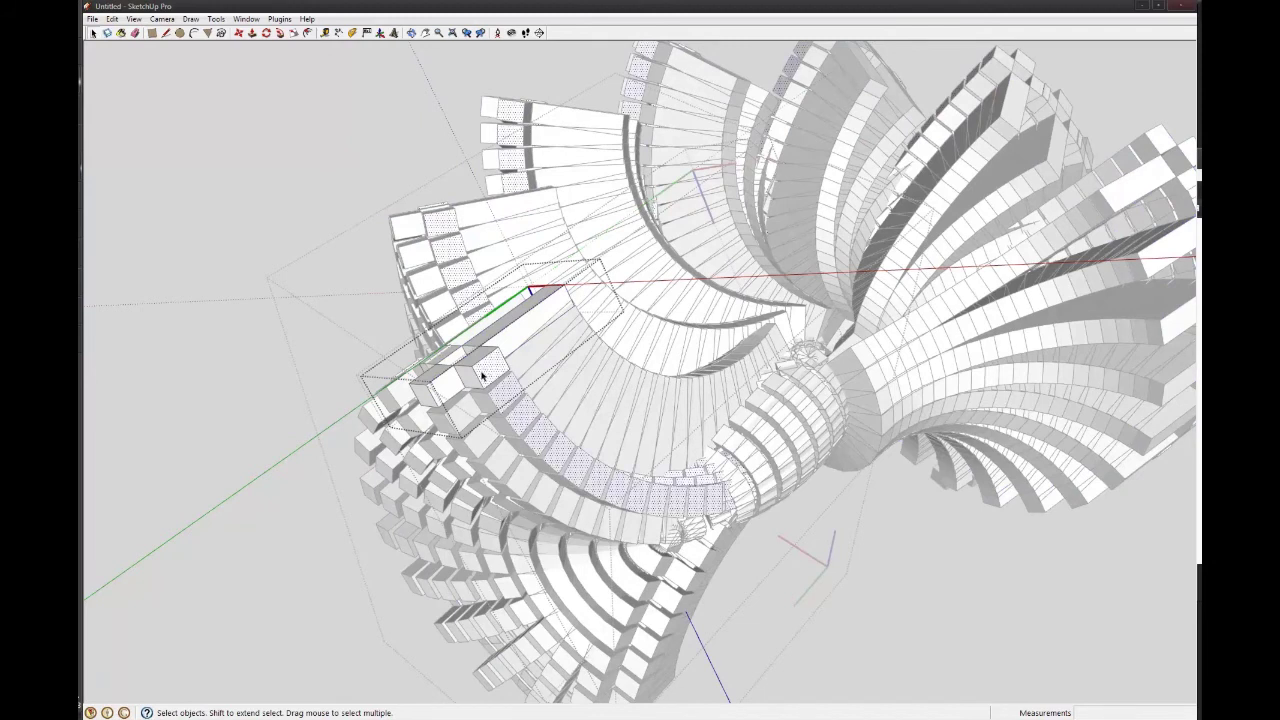
- Show the Outliner, select the first <Component#1> row, and move the panel aside
click(246, 19)
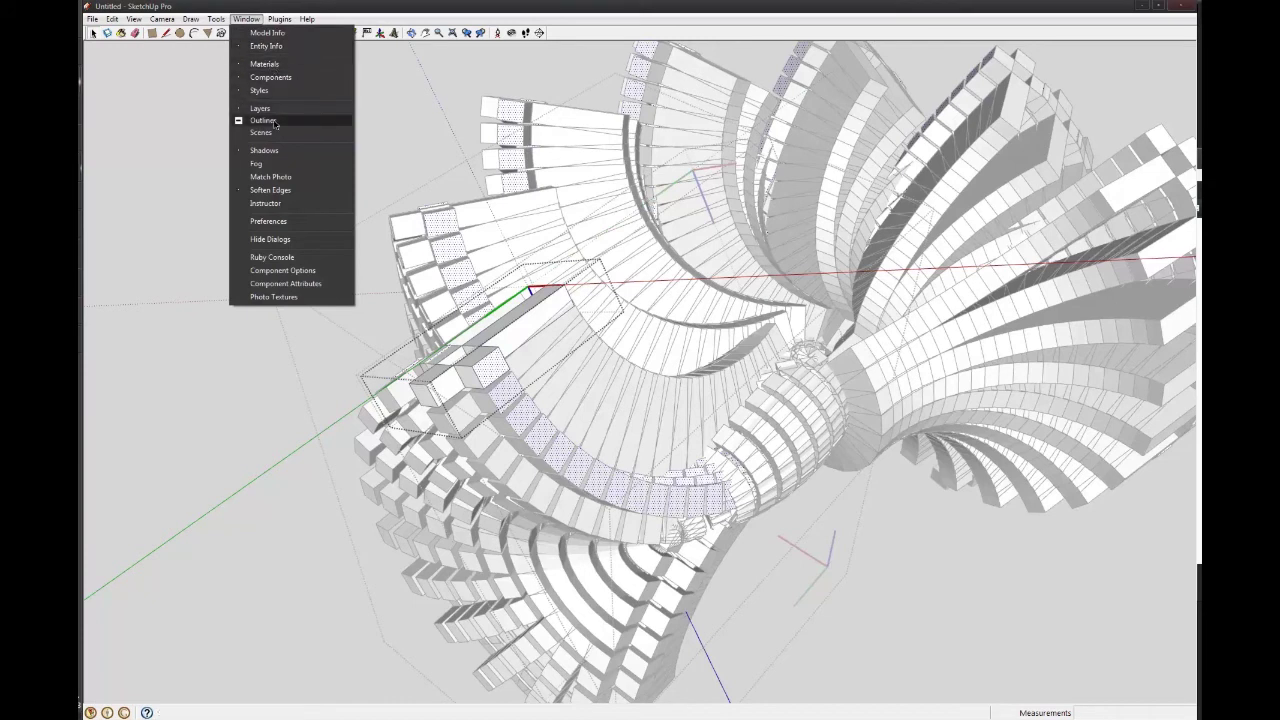
click(246, 18)
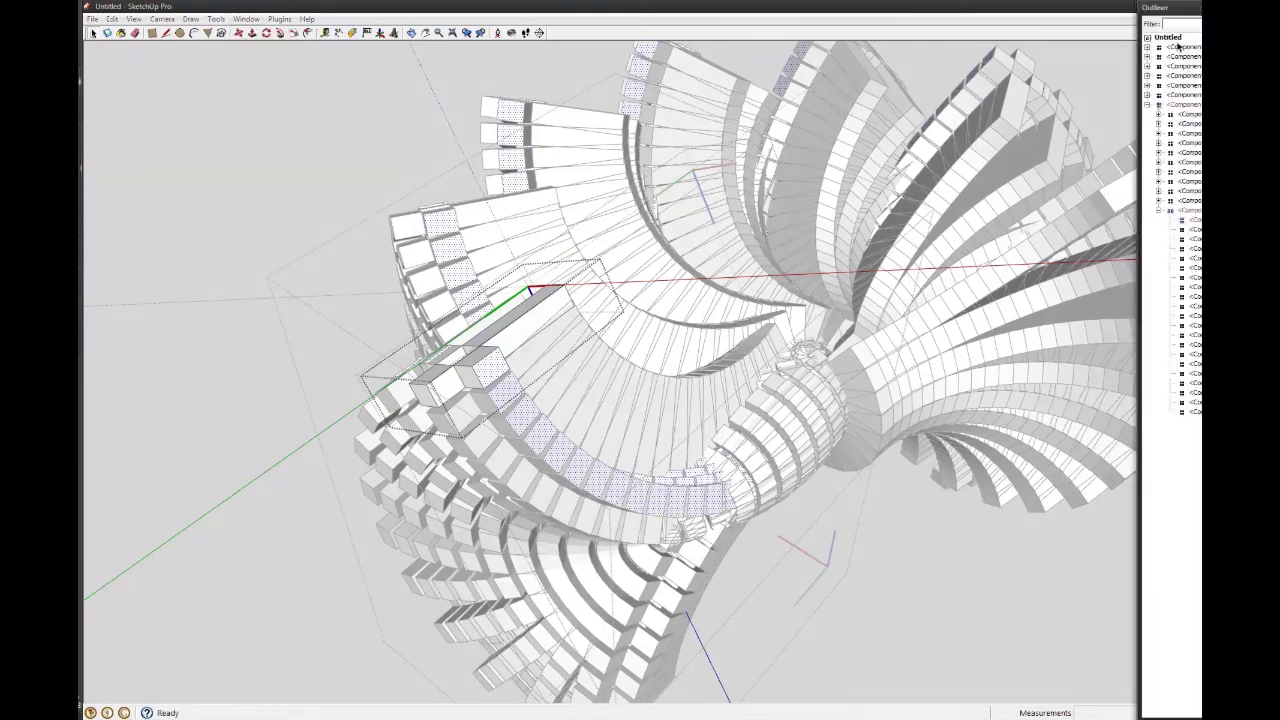
drag(1160, 7, 888, 7)
click(934, 220)
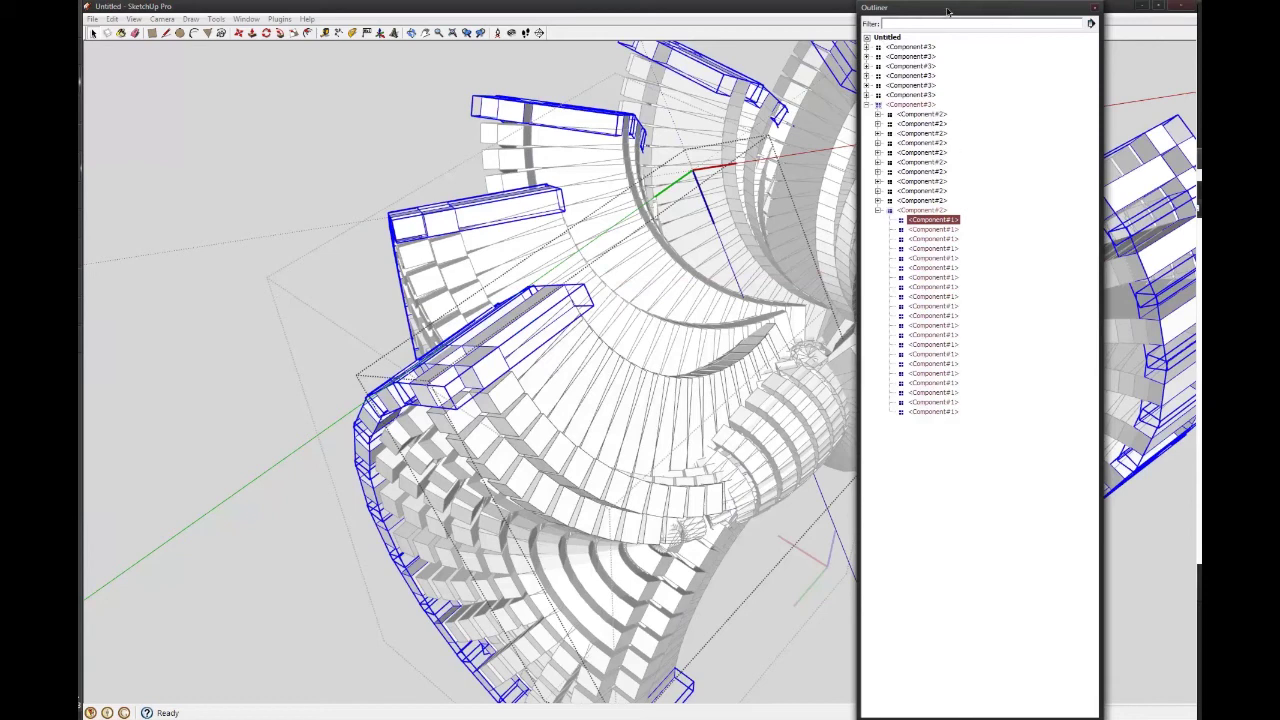
drag(955, 7, 1279, 7)
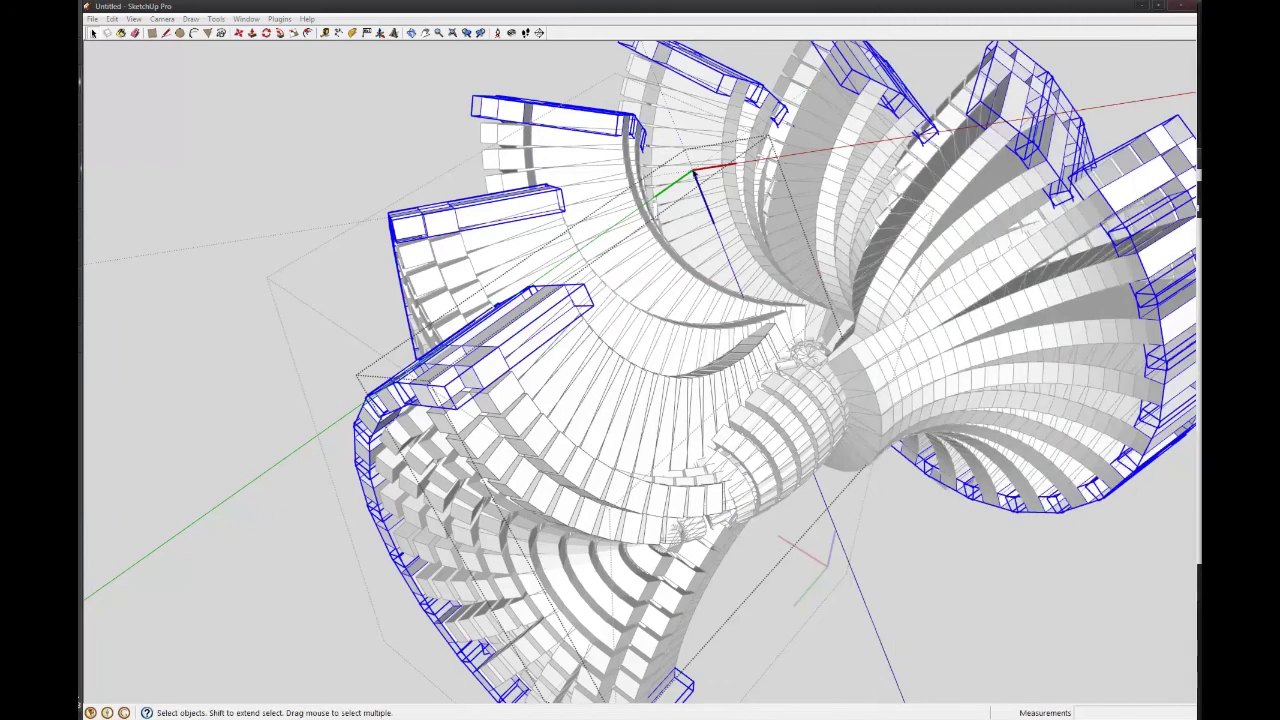
- Push/pull the nested block's end face out about 1497.88 mm
click(486, 368)
middle_drag(490, 372, 557, 340)
scroll(557, 290, up, 2)
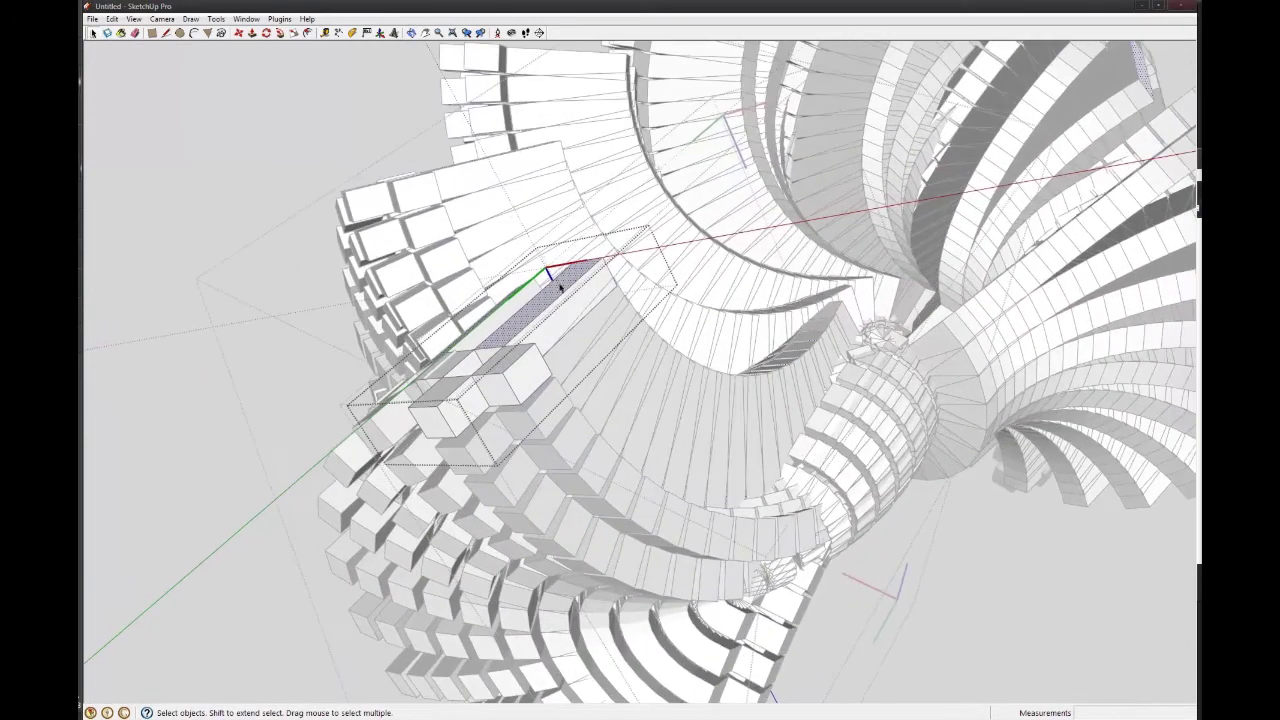
middle_drag(561, 292, 590, 346)
scroll(604, 352, up, 2)
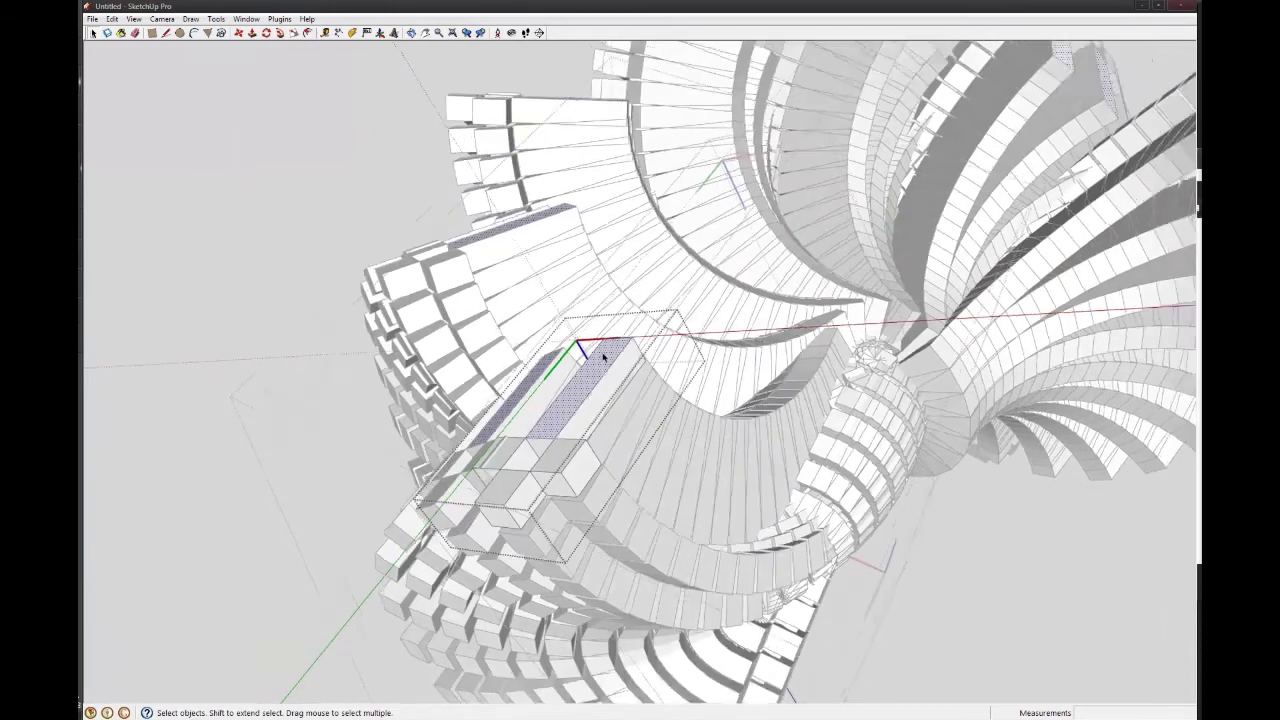
key(p)
click(604, 355)
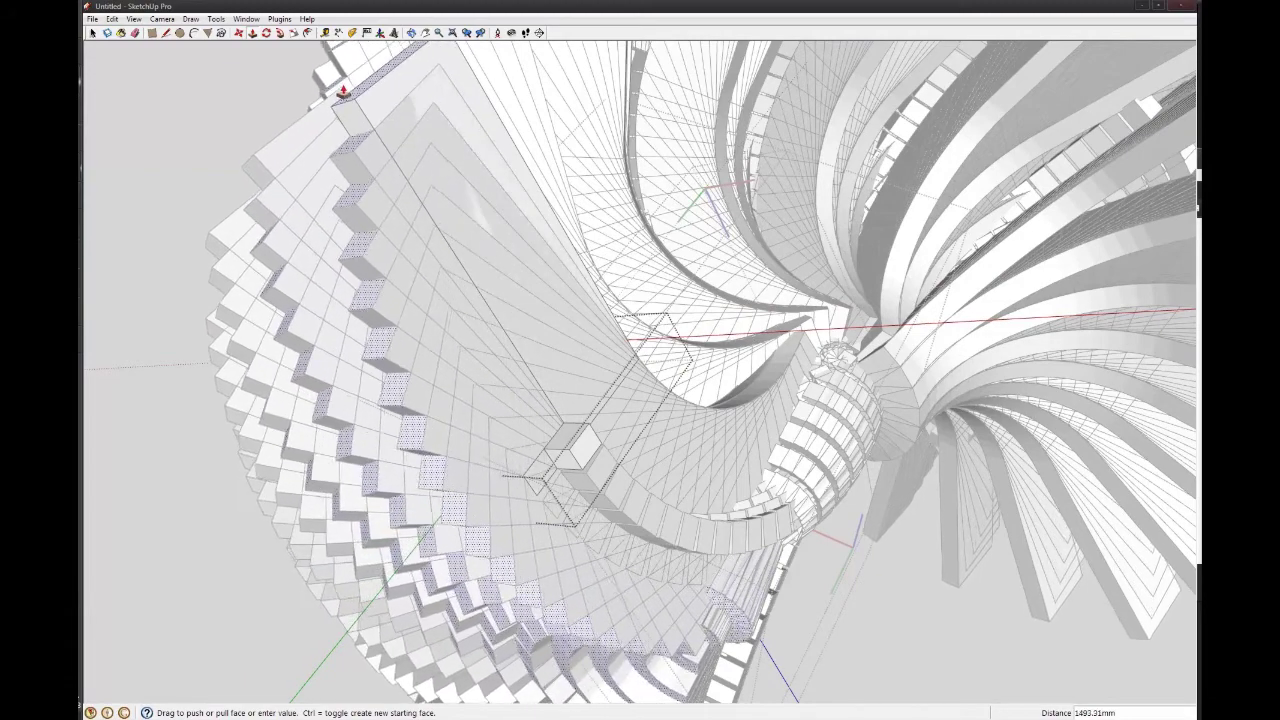
click(341, 111)
scroll(557, 423, down, 10)
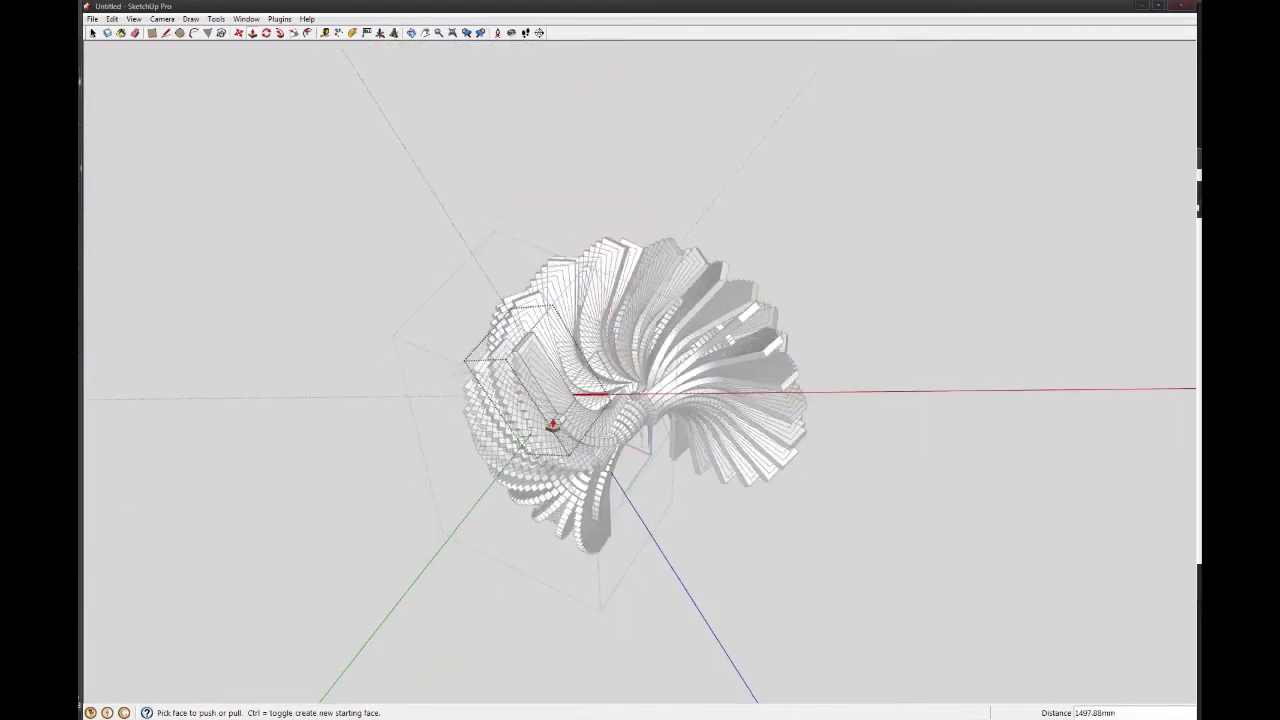
middle_drag(551, 423, 586, 418)
scroll(522, 303, up, 5)
key(space)
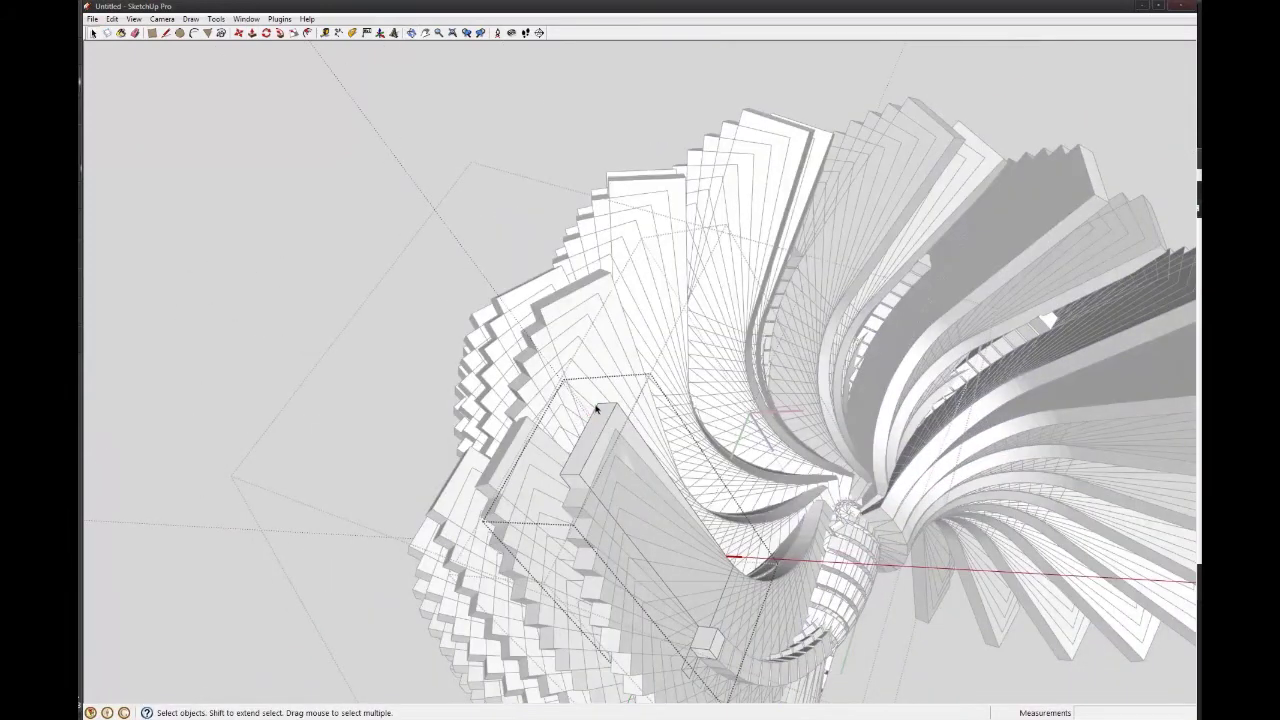
- Move the extruded block's end edge 30000 mm along the blue axis
key(m)
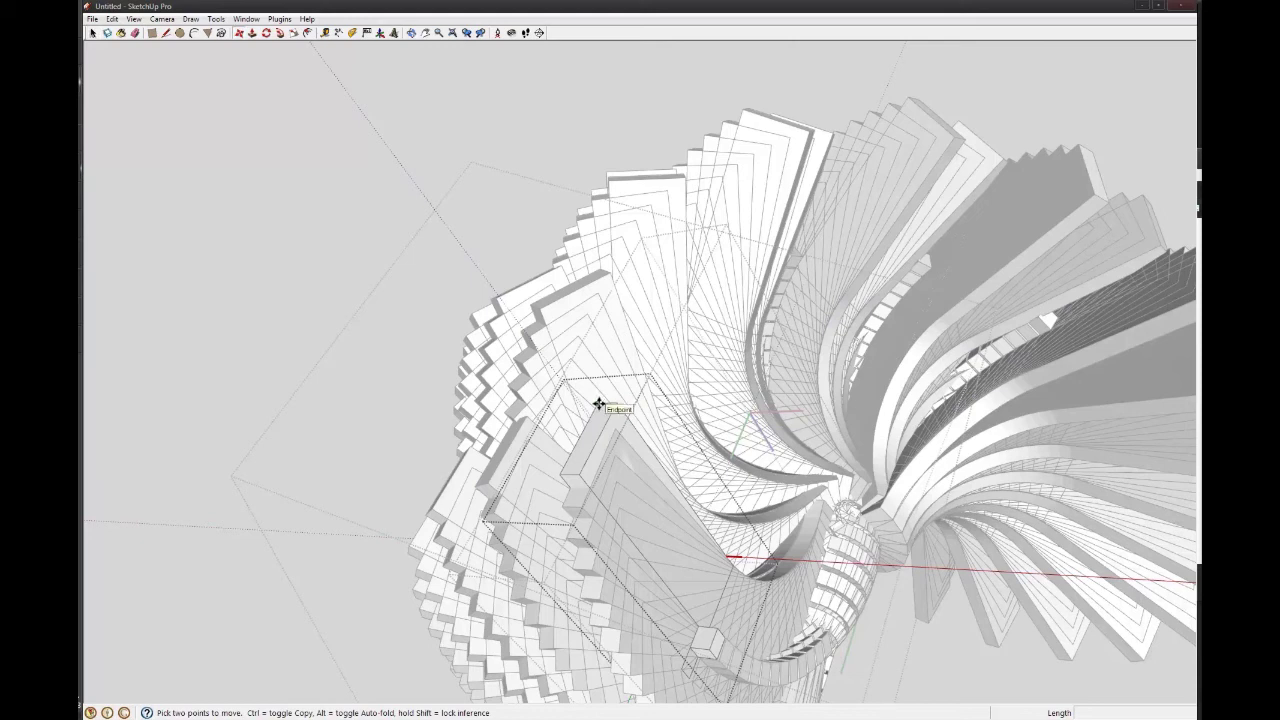
click(598, 404)
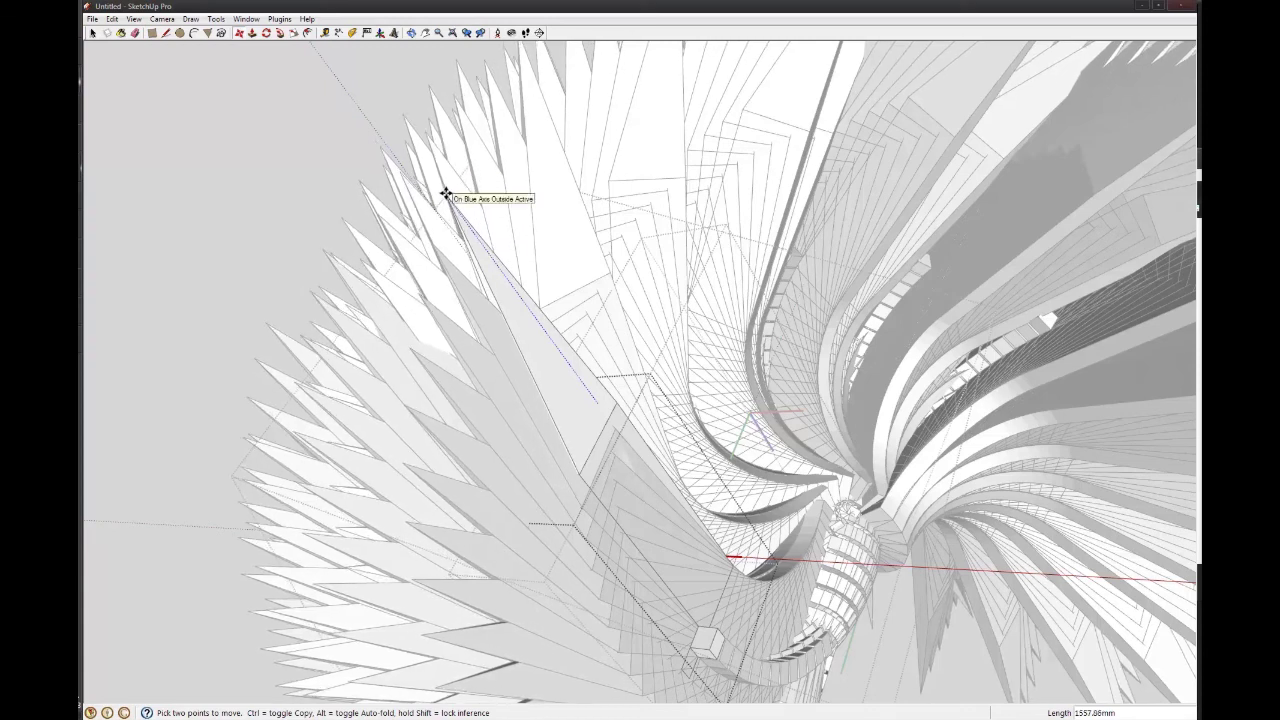
text(30000)
key(Return)
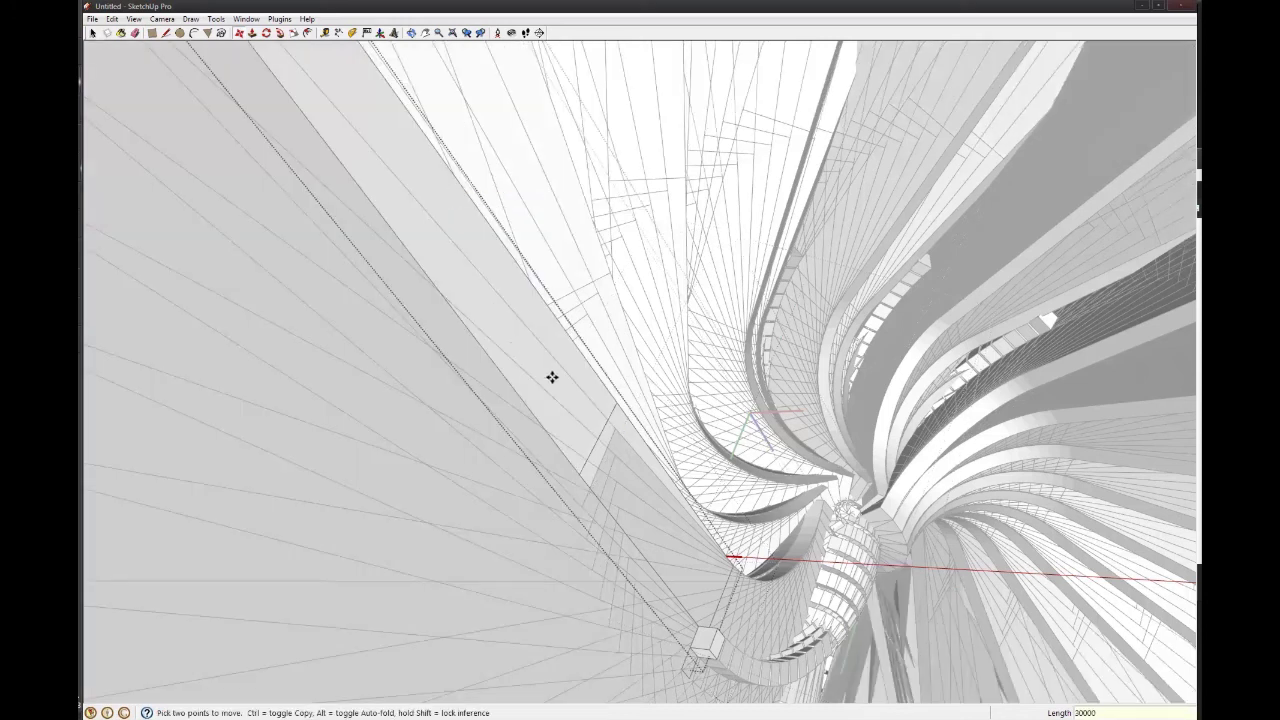
key(o)
key(space)
scroll(498, 352, down, 8)
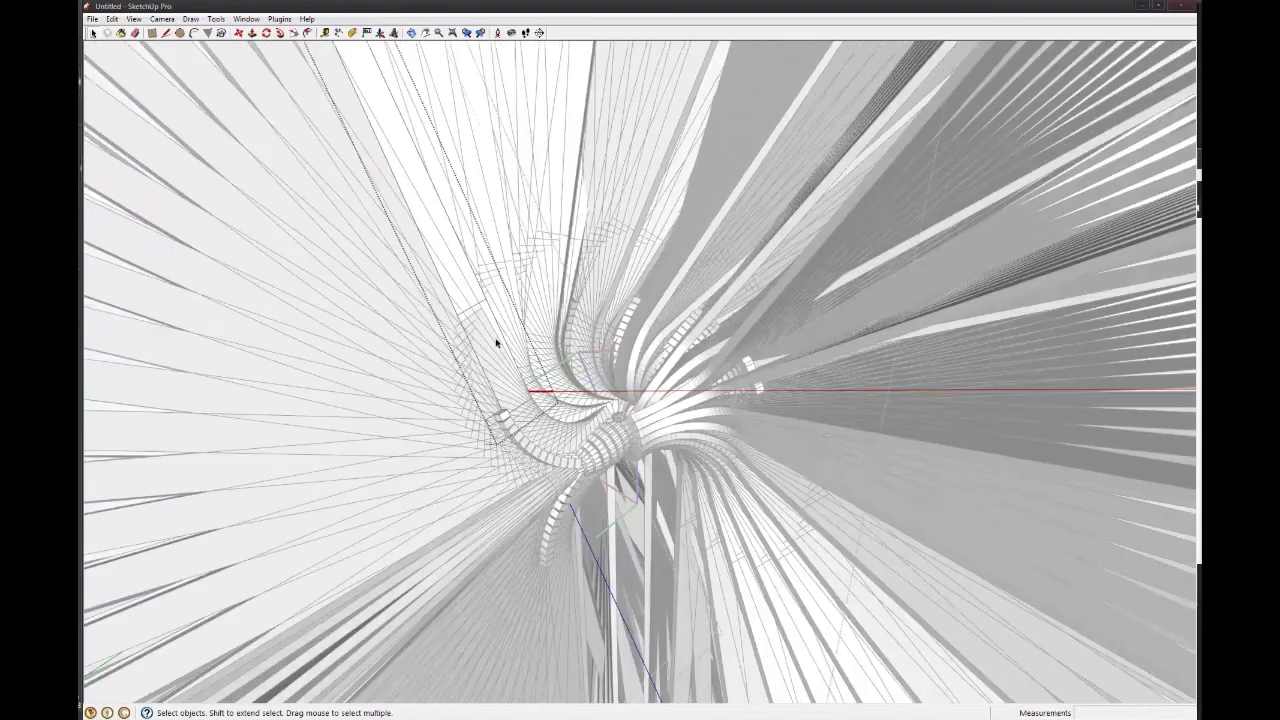
scroll(496, 355, down, 5)
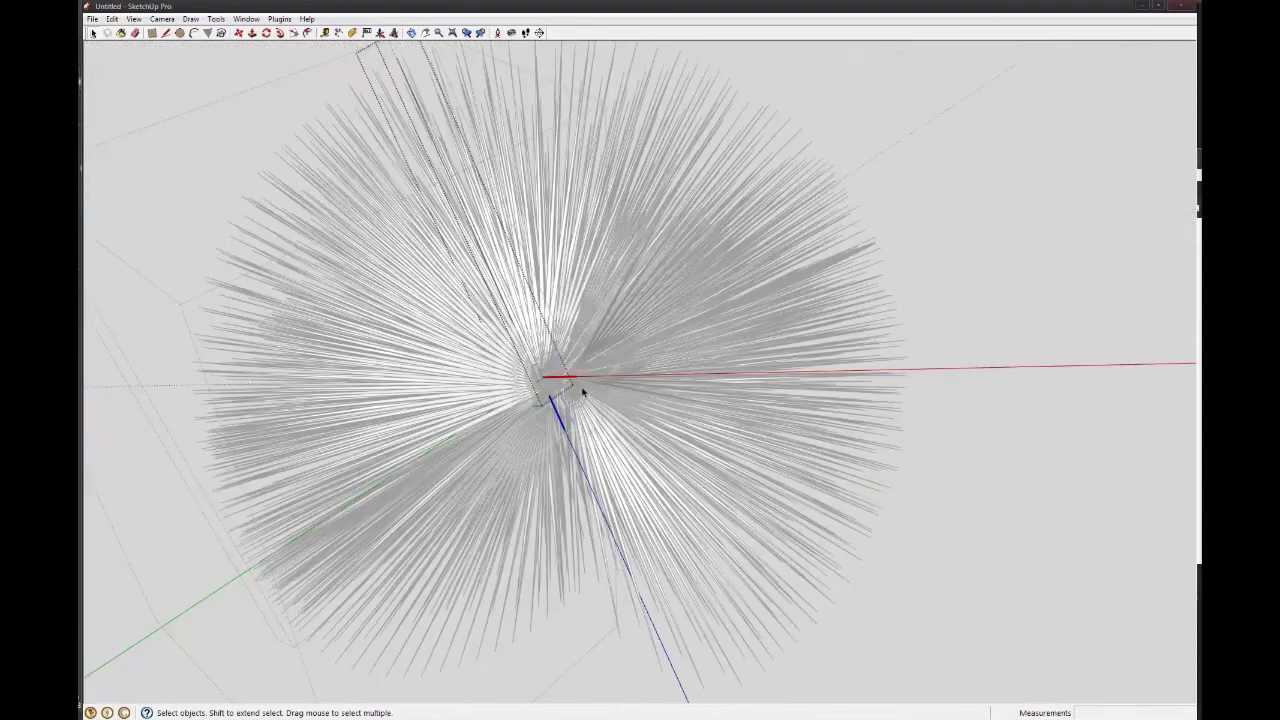
scroll(583, 395, down, 2)
middle_drag(583, 395, 824, 156)
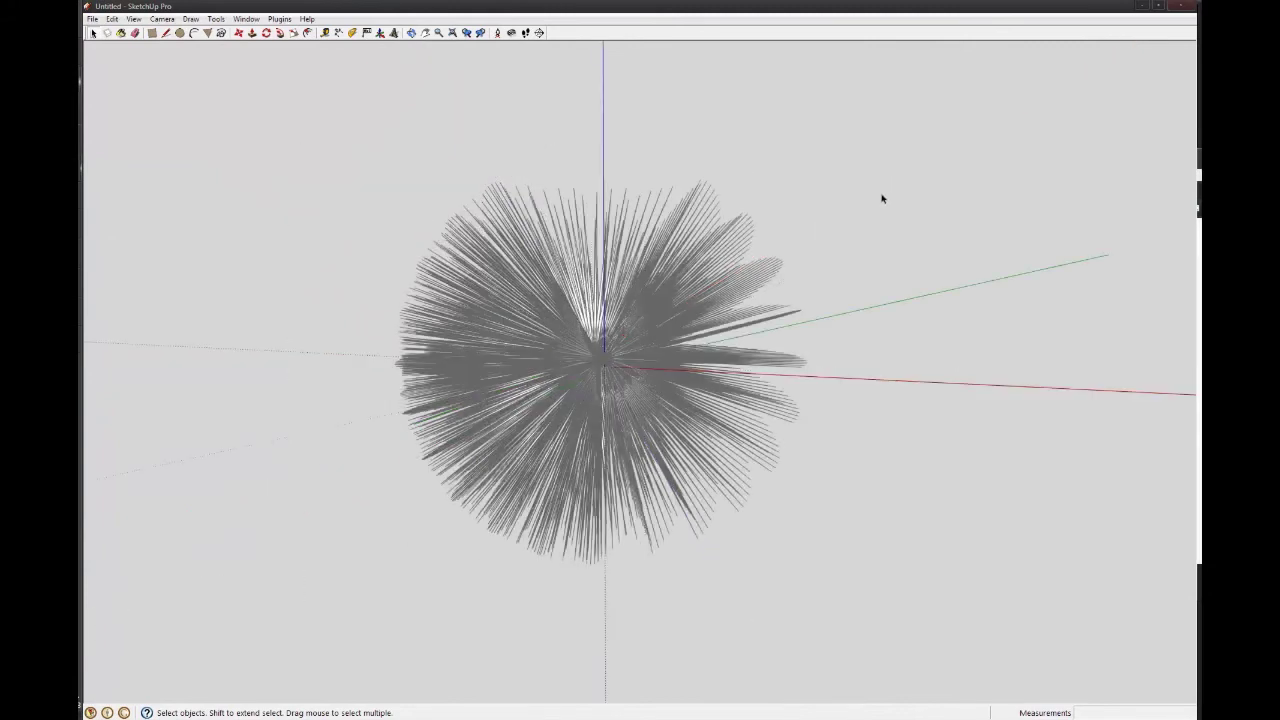
middle_drag(714, 313, 549, 606)
scroll(595, 365, up, 5)
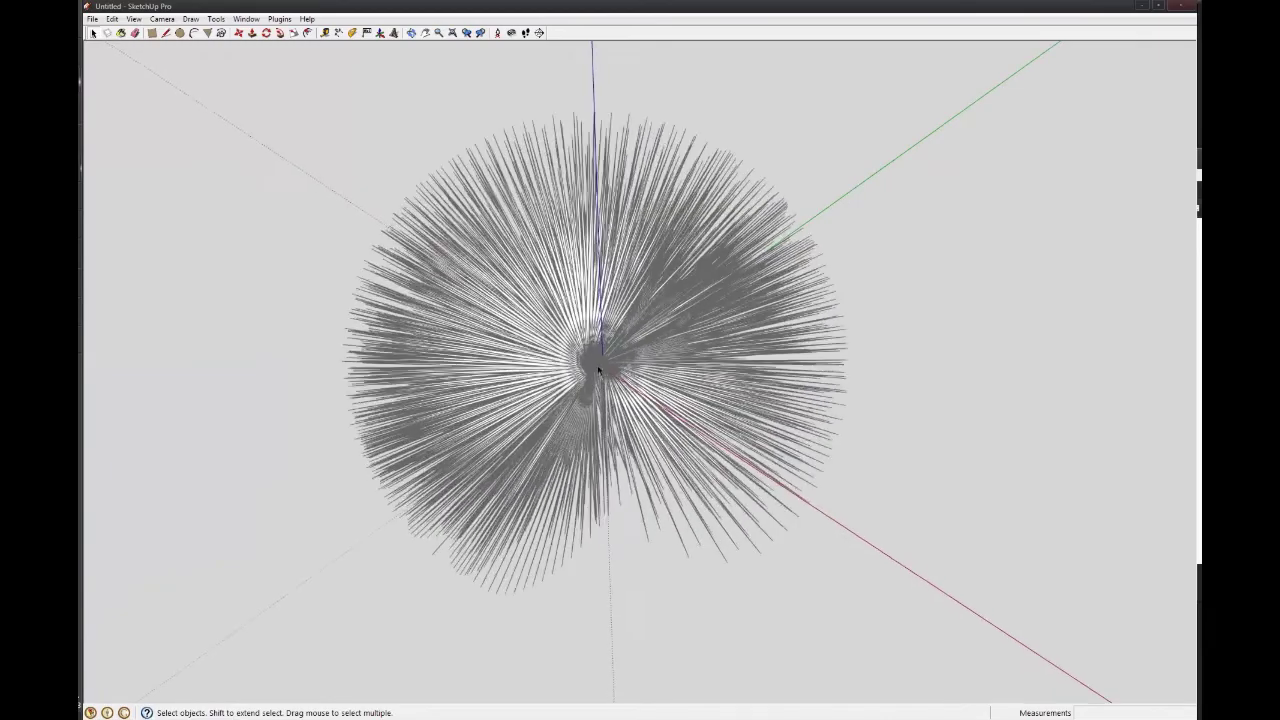
scroll(595, 365, up, 6)
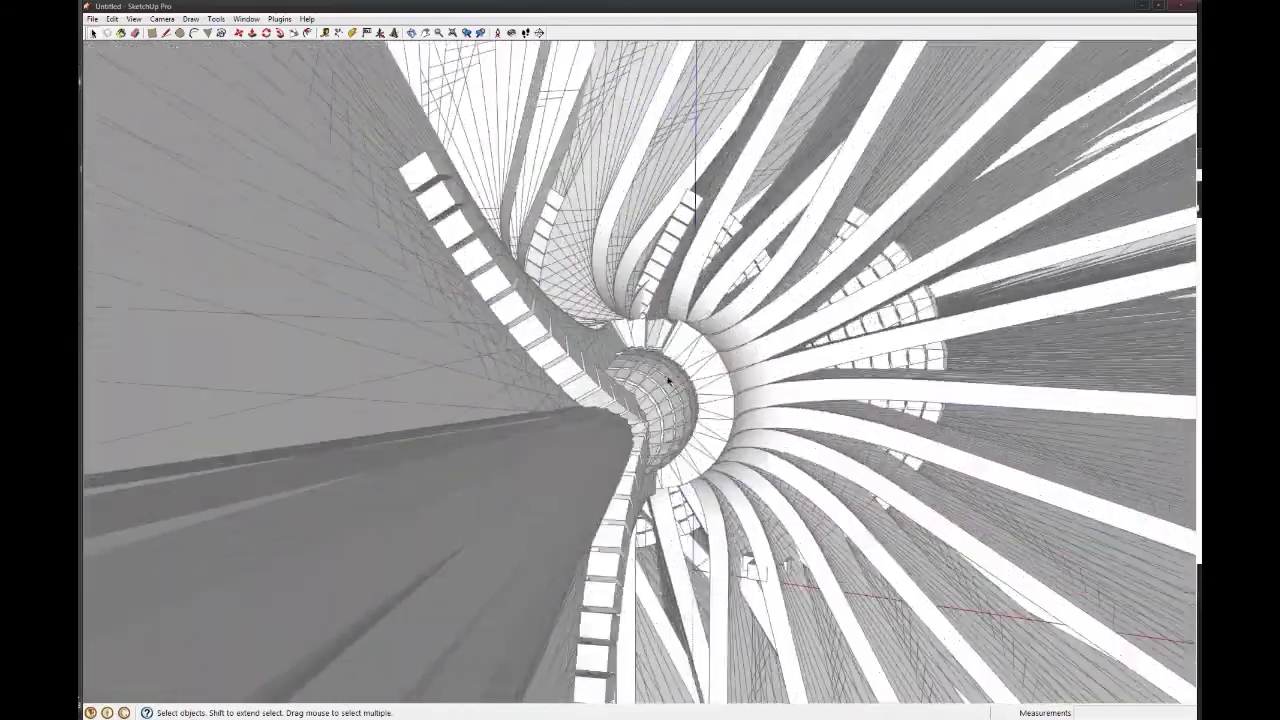
middle_drag(668, 380, 691, 543)
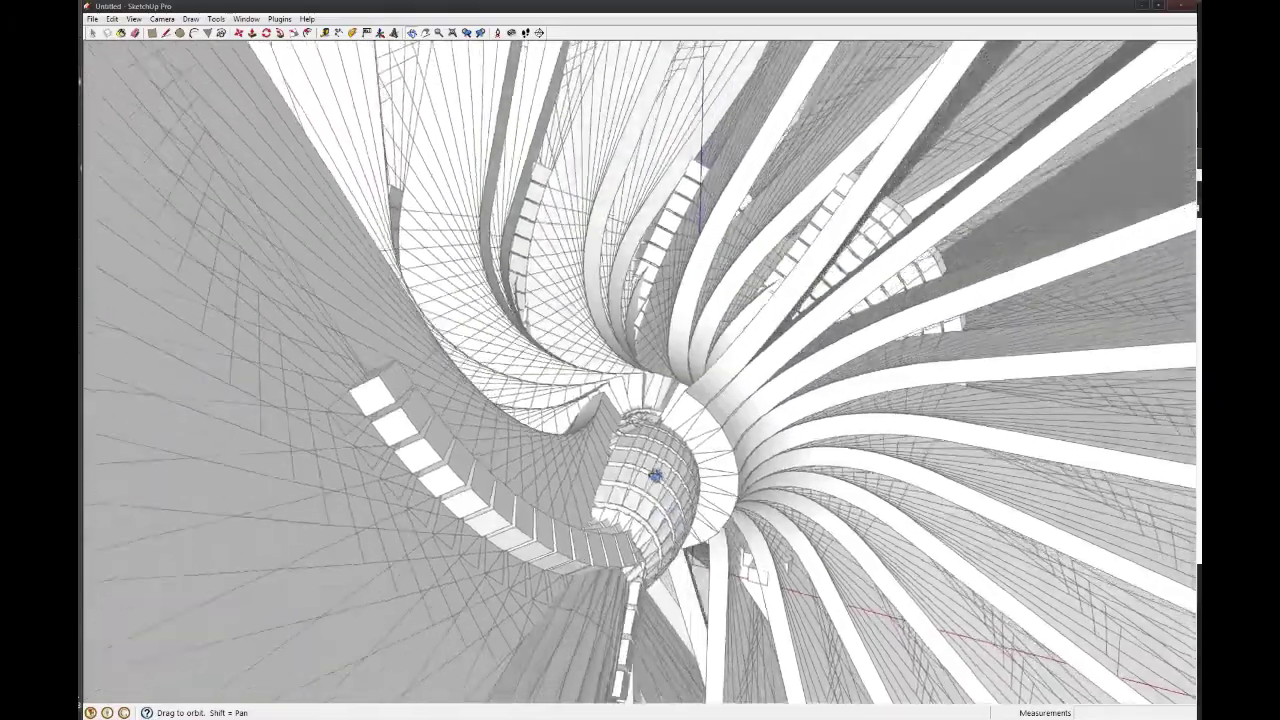